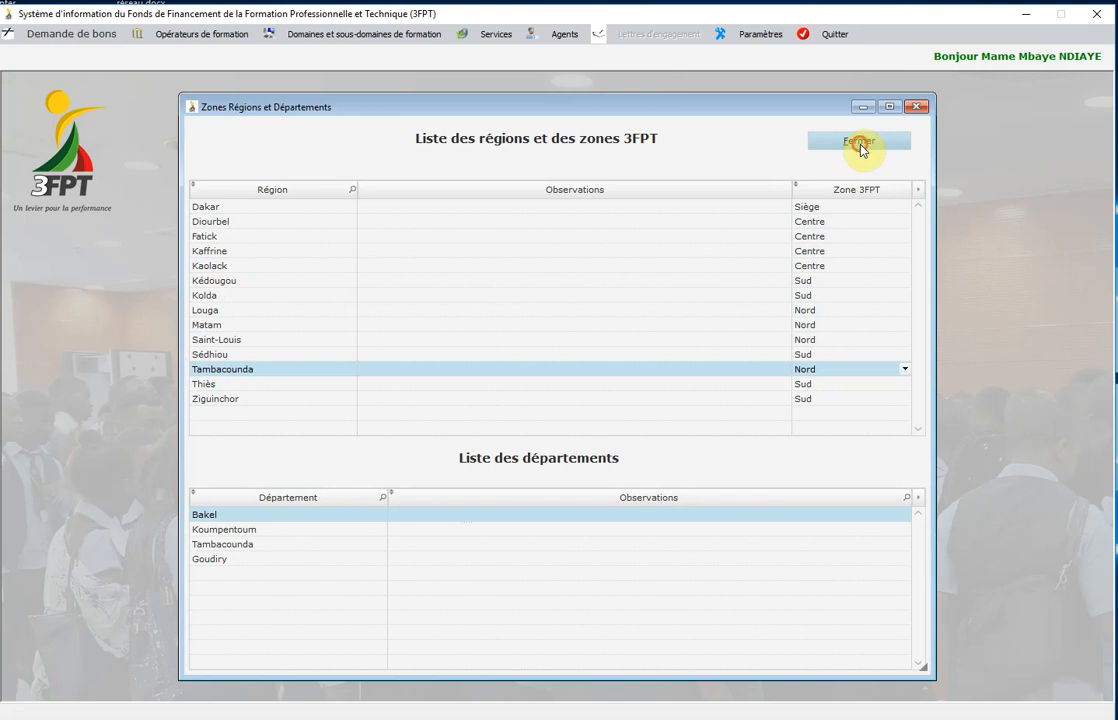
Close the regions list, then review and close the training levels table (Non scolarisé to BAC+7).
{"action": "left_click", "coordinate": [755, 40]}
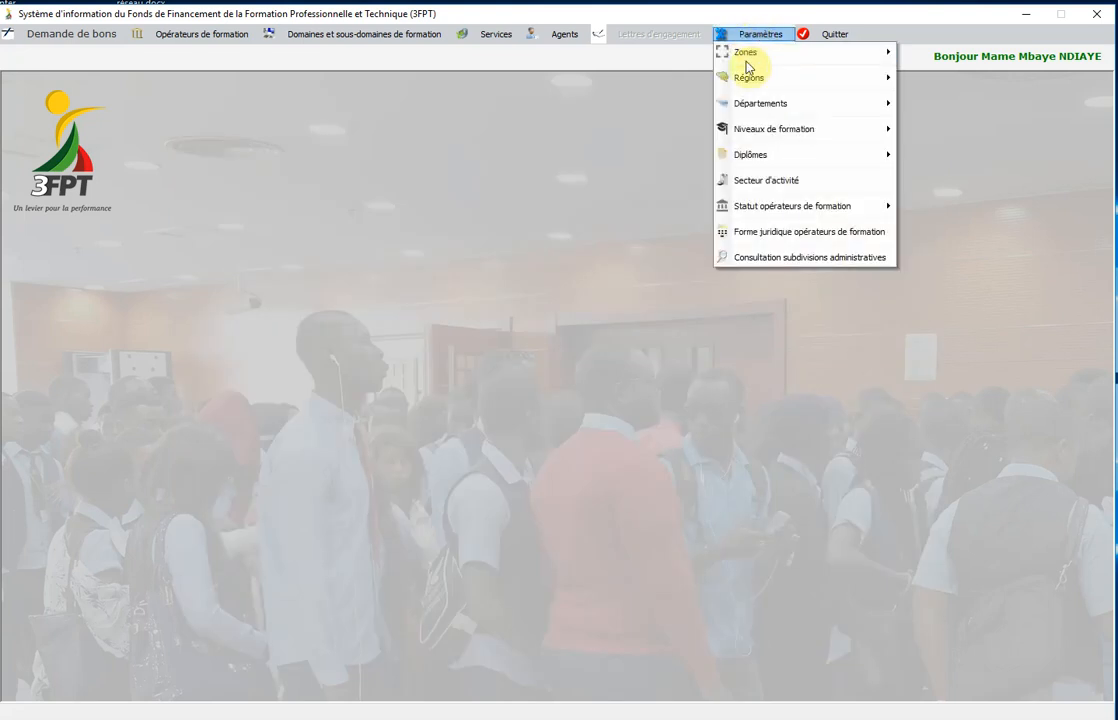
{"action": "mouse_move", "coordinate": [754, 138]}
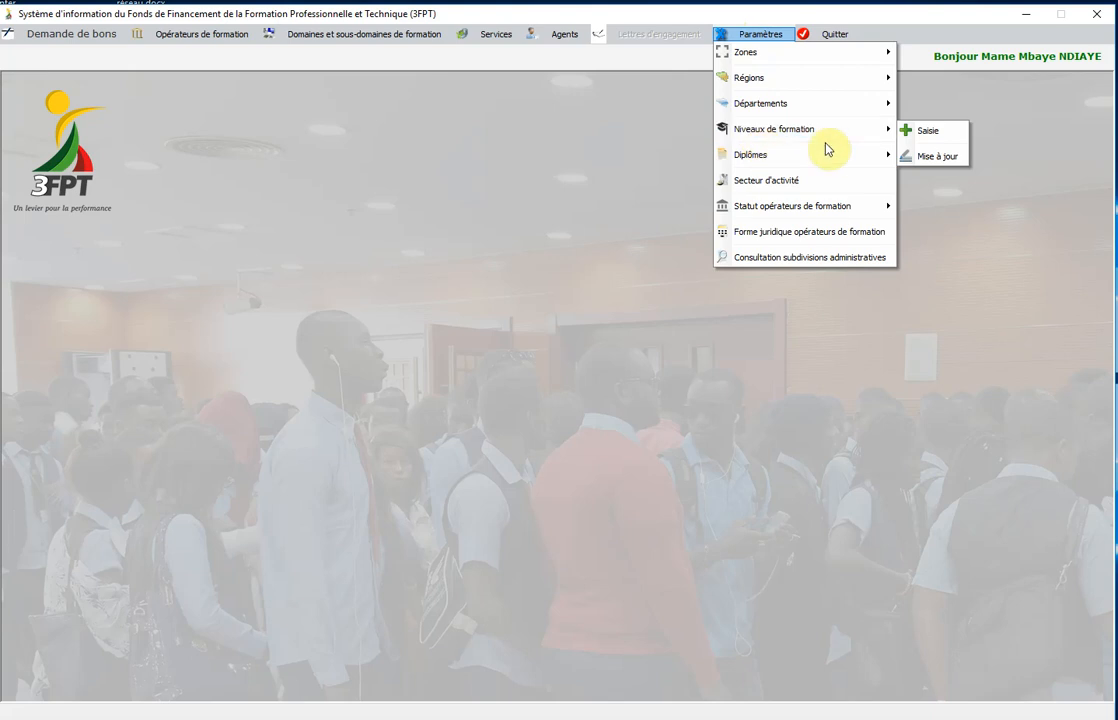
{"action": "left_click", "coordinate": [923, 156]}
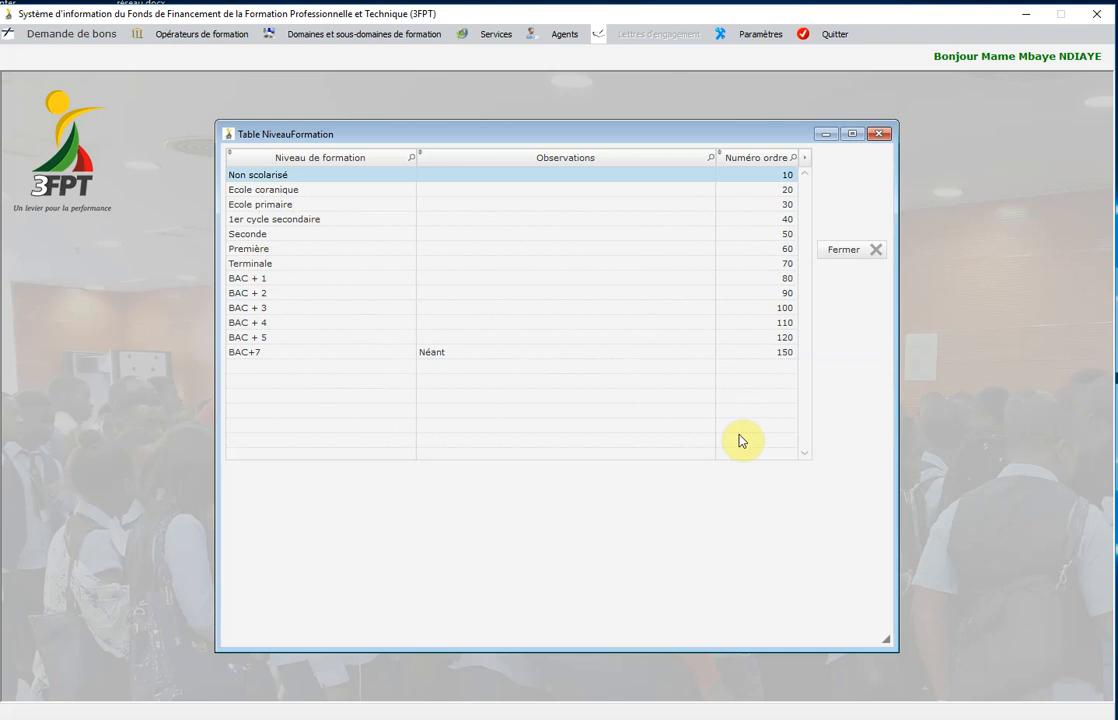
{"action": "left_click", "coordinate": [842, 252]}
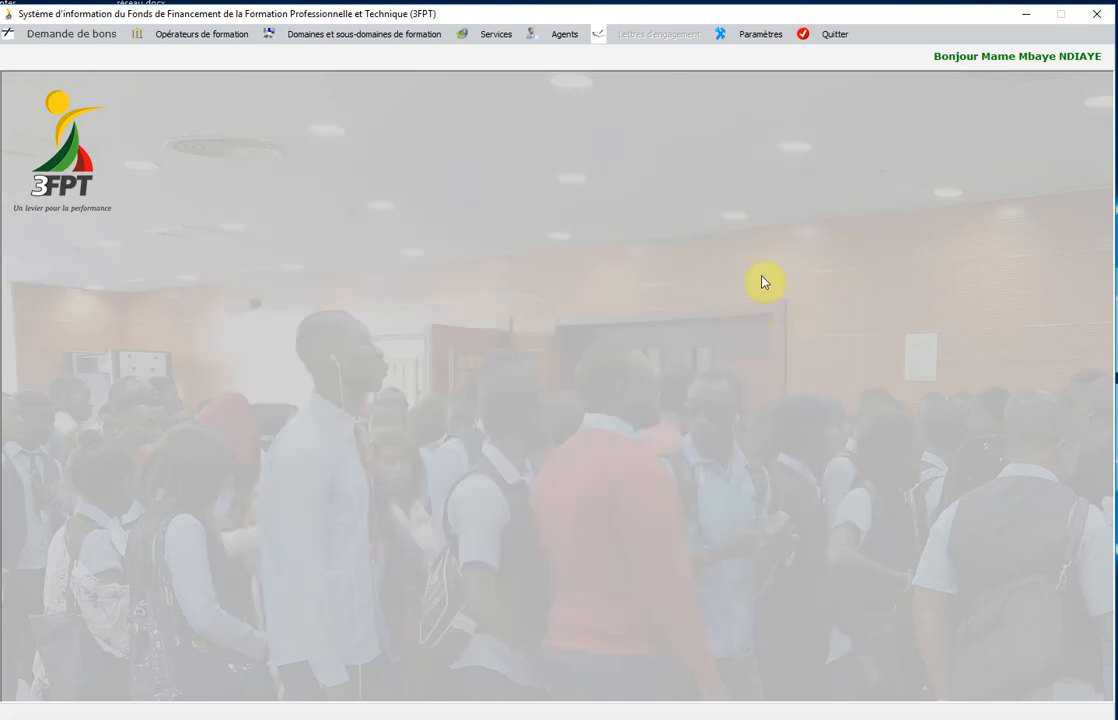
Review and close the DIPLOMES table, NEANT to Doctorat with order numbers 10–130.
{"action": "left_click", "coordinate": [750, 34]}
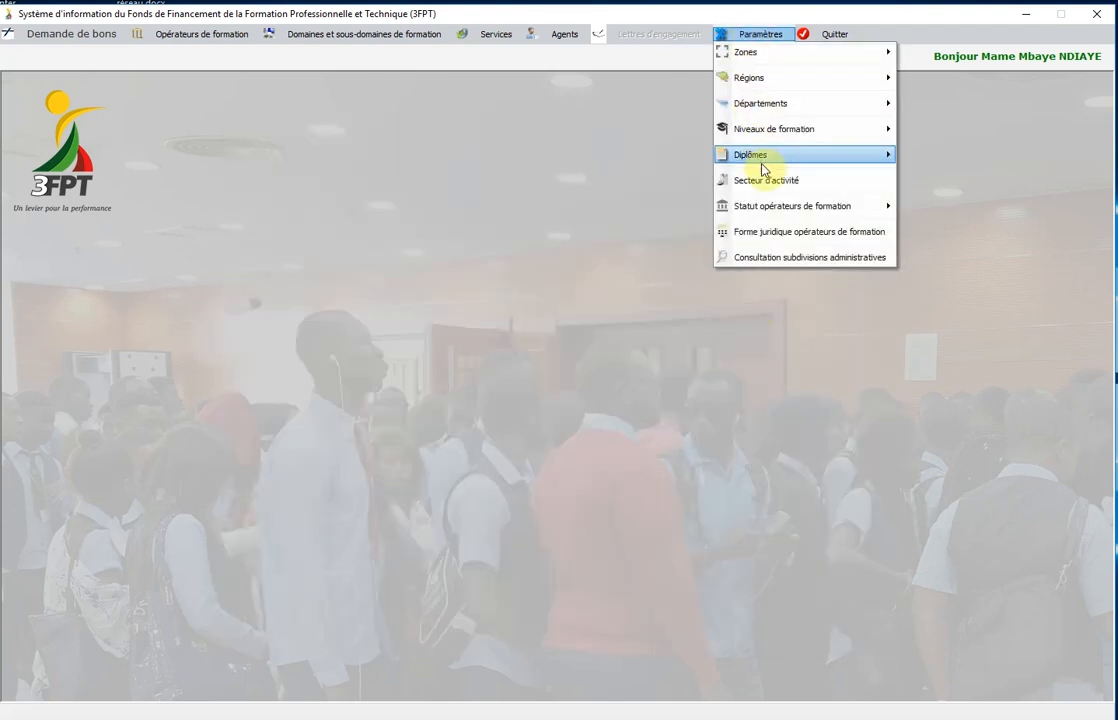
{"action": "mouse_move", "coordinate": [766, 160]}
{"action": "left_click", "coordinate": [936, 183]}
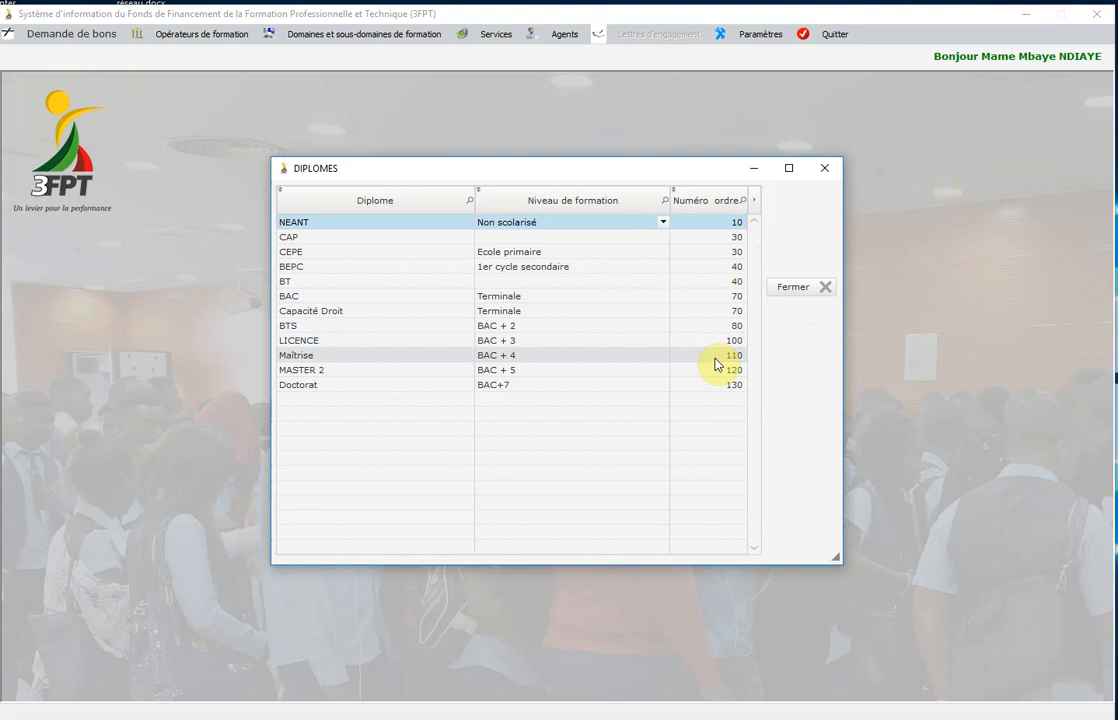
{"action": "left_click", "coordinate": [799, 288]}
{"action": "left_click", "coordinate": [767, 37]}
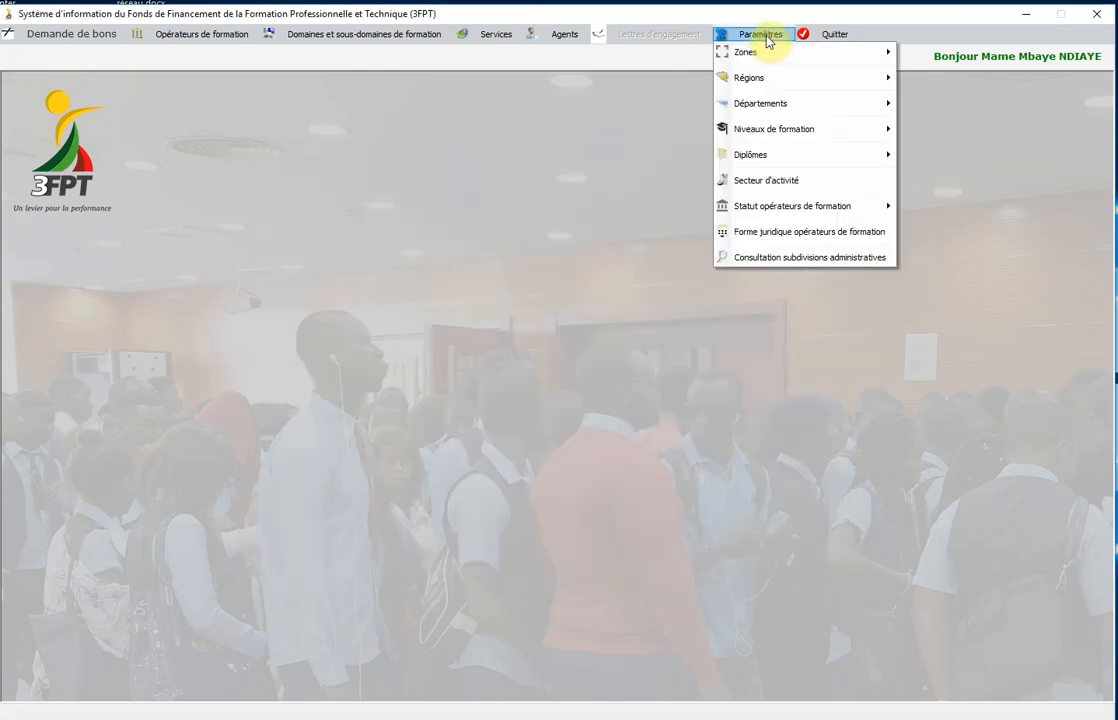
{"action": "left_click", "coordinate": [772, 181]}
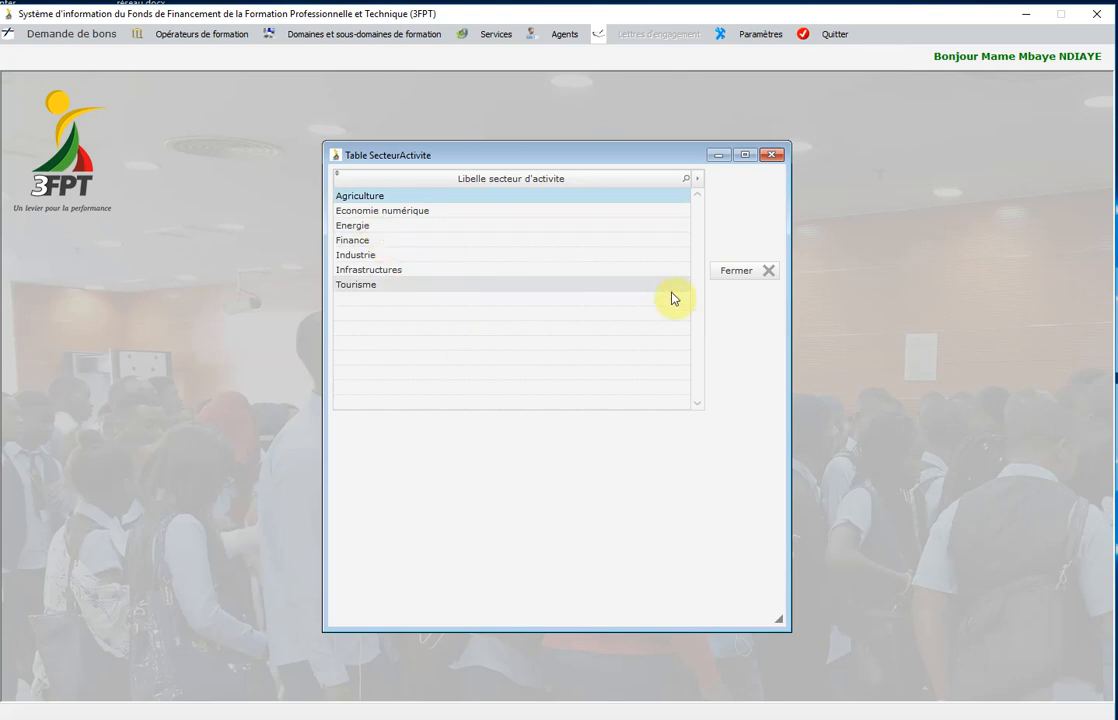
{"action": "left_click", "coordinate": [729, 277]}
{"action": "left_click", "coordinate": [752, 38]}
{"action": "mouse_move", "coordinate": [781, 208]}
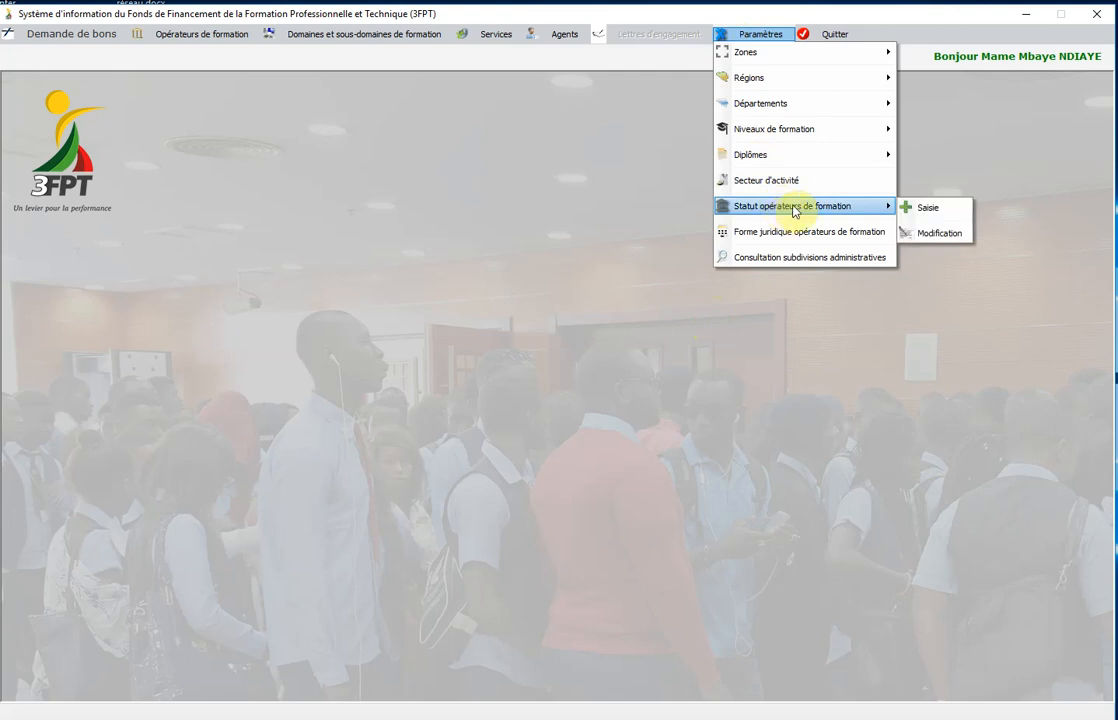
{"action": "left_click", "coordinate": [932, 234]}
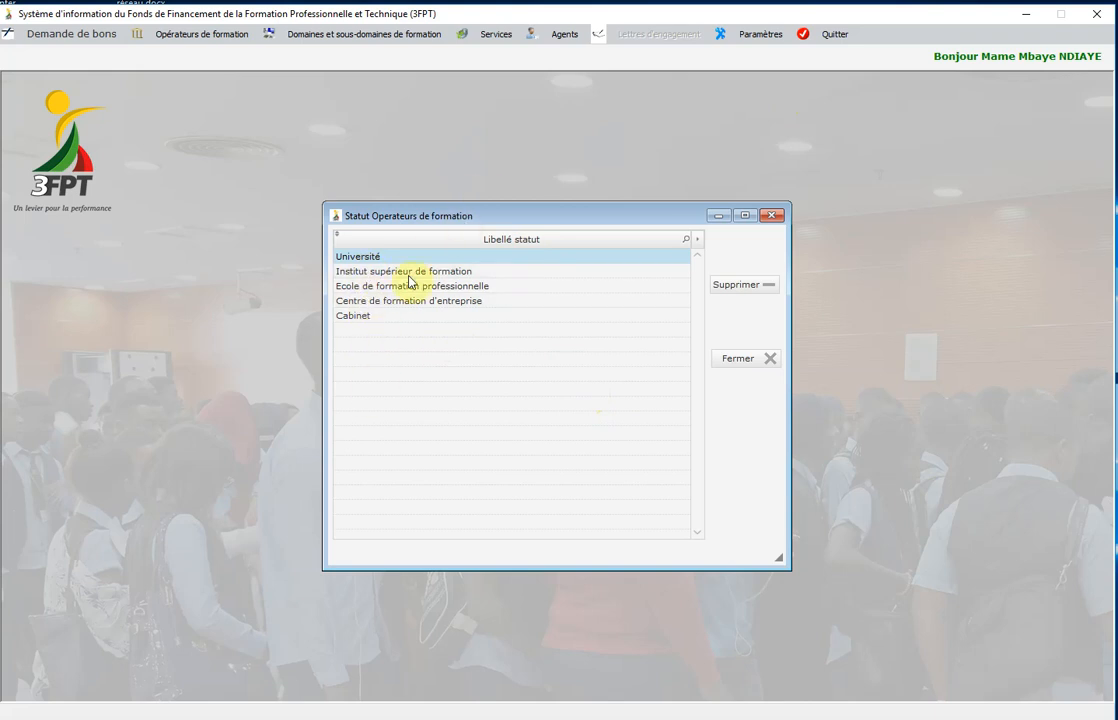
{"action": "left_click", "coordinate": [736, 362]}
{"action": "left_click", "coordinate": [747, 38]}
{"action": "mouse_move", "coordinate": [757, 130]}
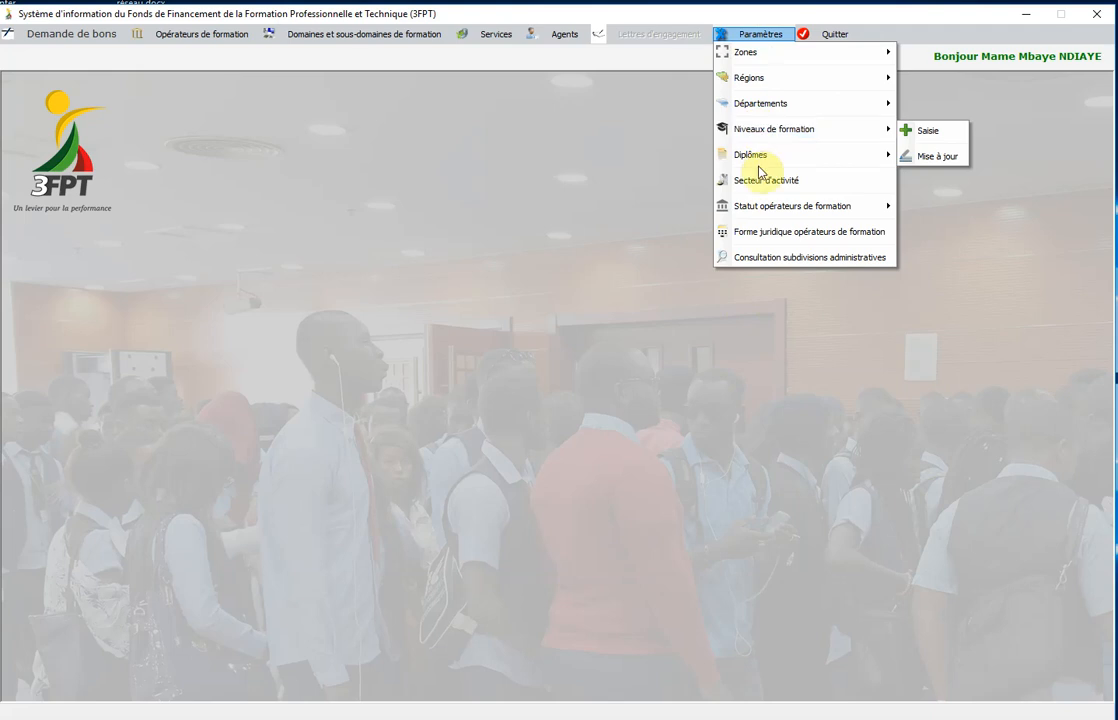
Check the training operators' legal forms table (SA, SARL, SUARL) and close it.
{"action": "left_click", "coordinate": [789, 232]}
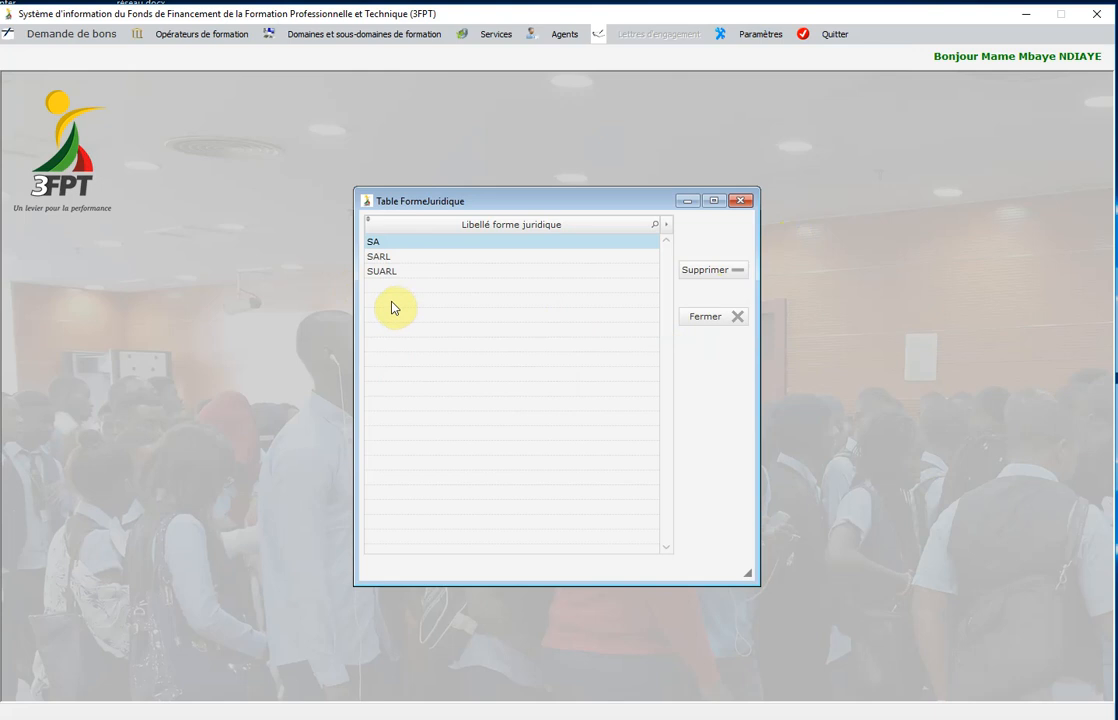
{"action": "left_click", "coordinate": [705, 318]}
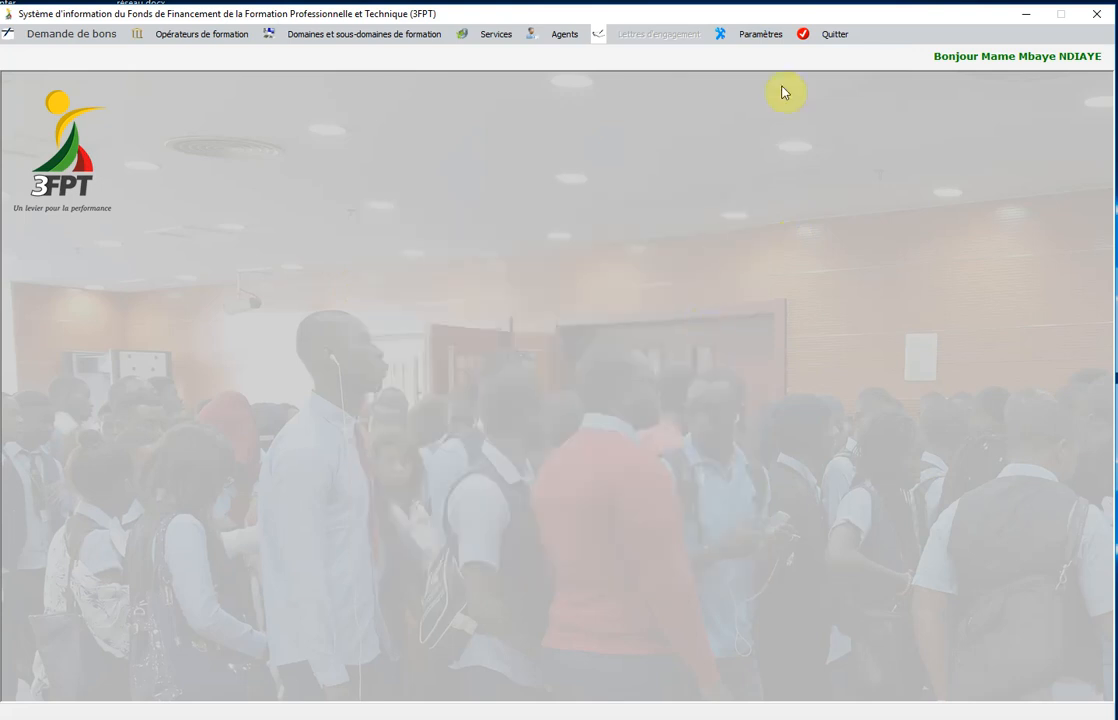
{"action": "left_click", "coordinate": [770, 40]}
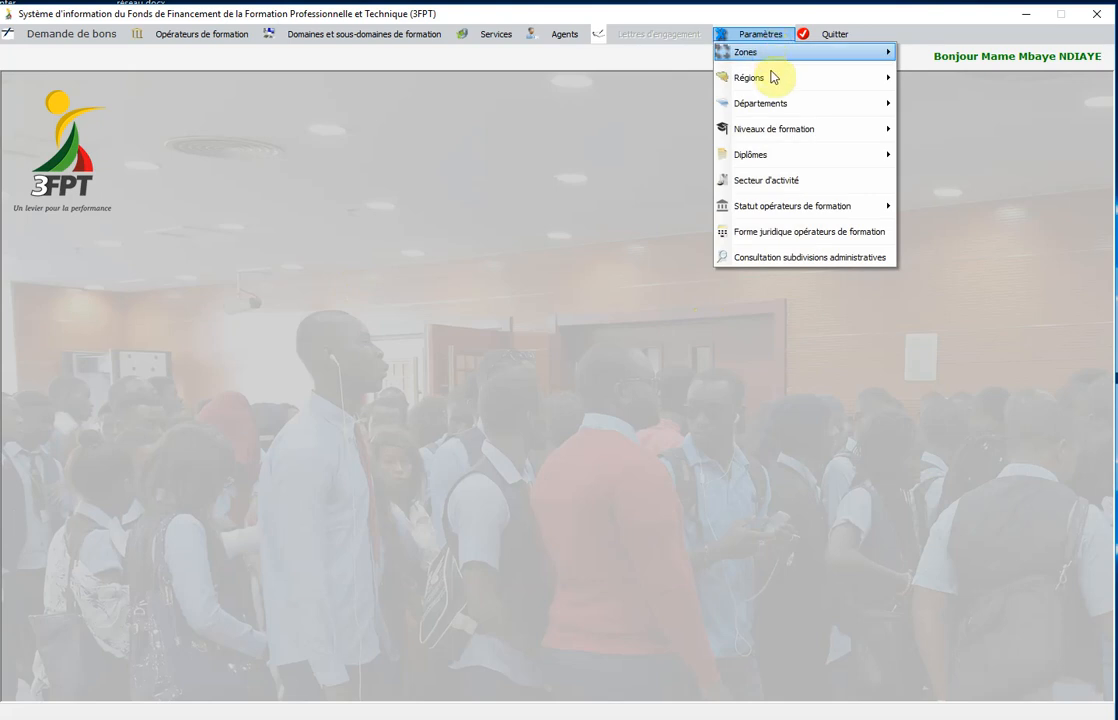
{"action": "mouse_move", "coordinate": [497, 37]}
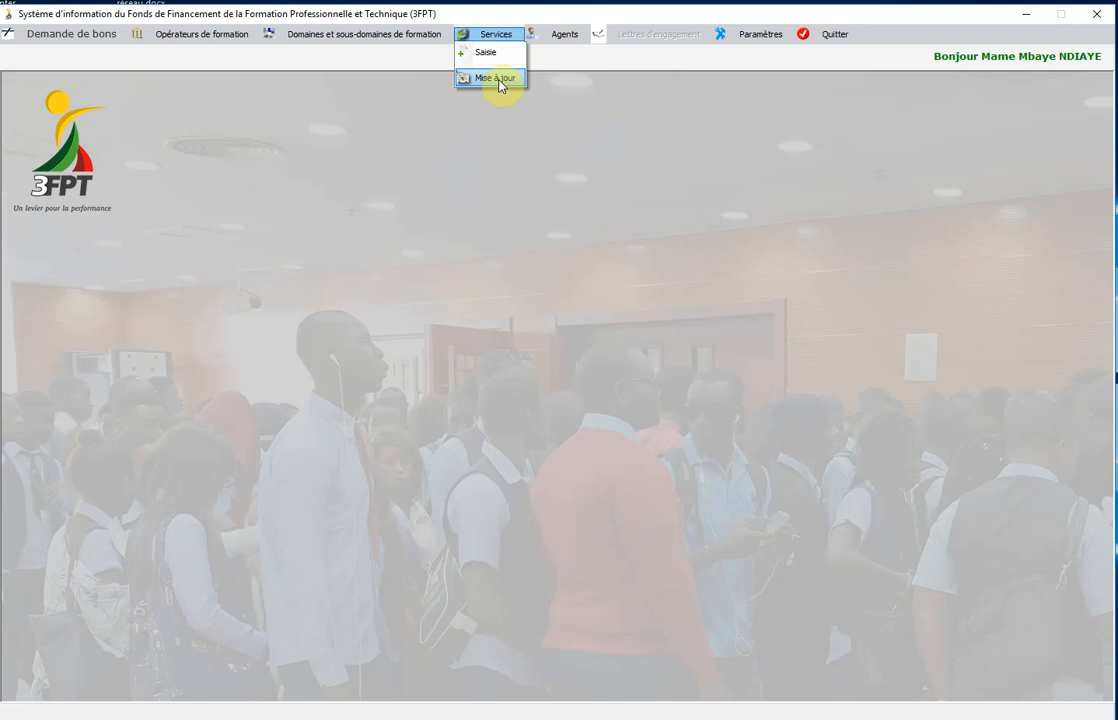
Review the Table Service, Direction Générale through Suivi Evaluation, and close it.
{"action": "left_click", "coordinate": [498, 80]}
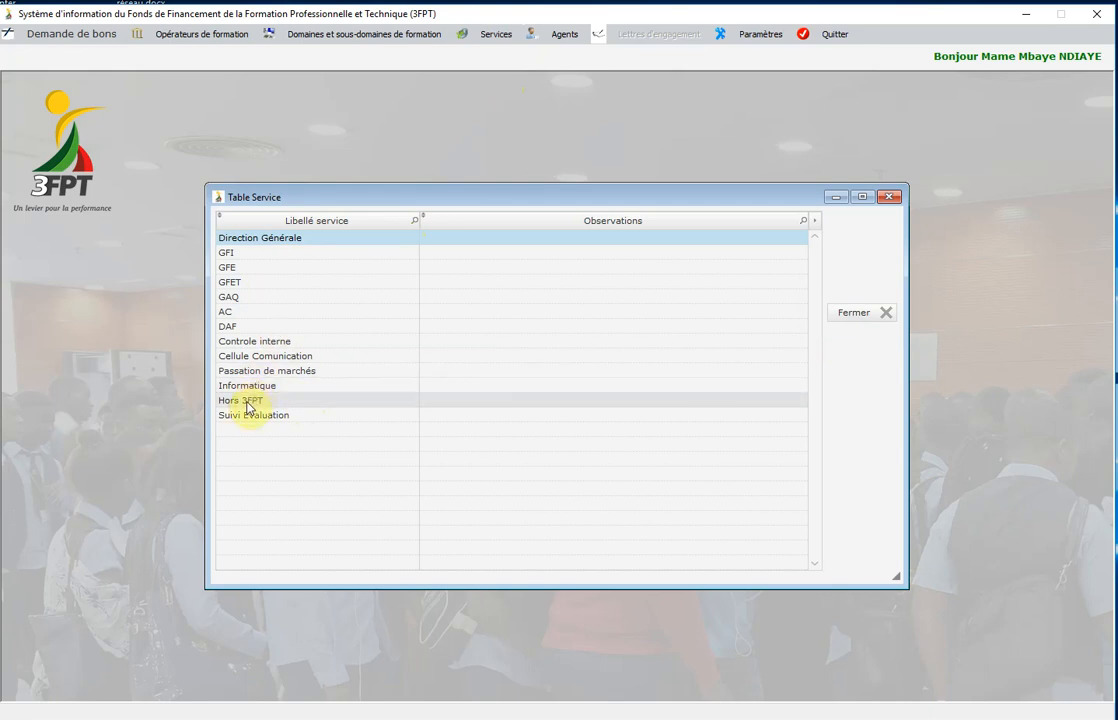
{"action": "left_click", "coordinate": [856, 315]}
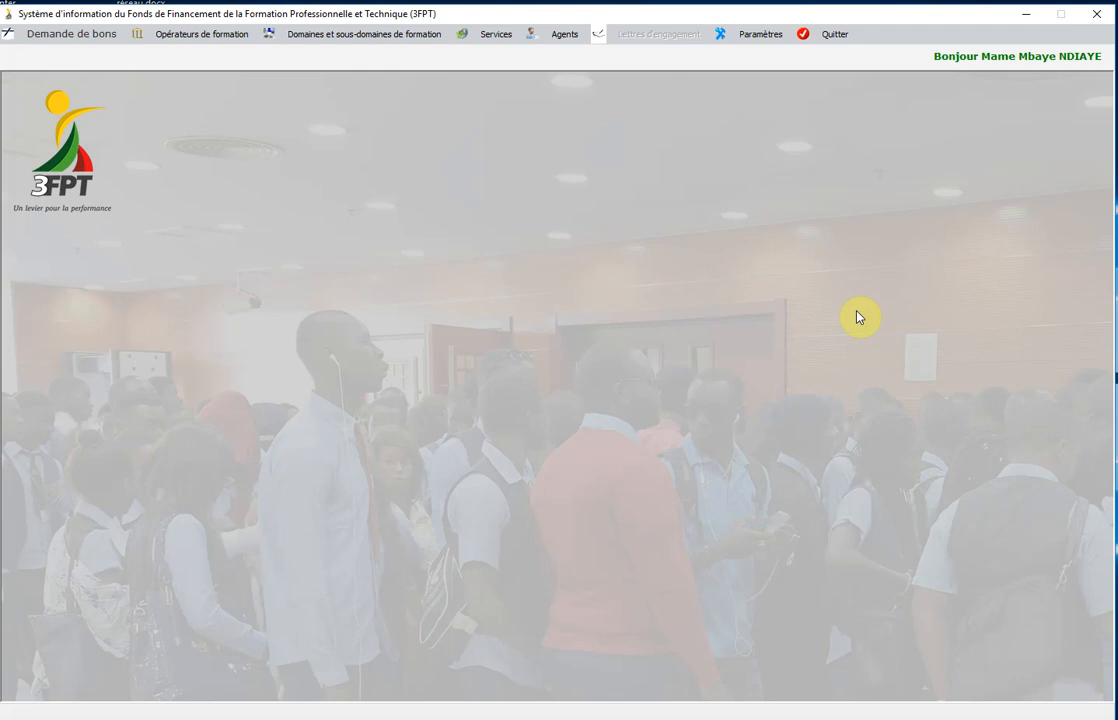
{"action": "left_click", "coordinate": [561, 43]}
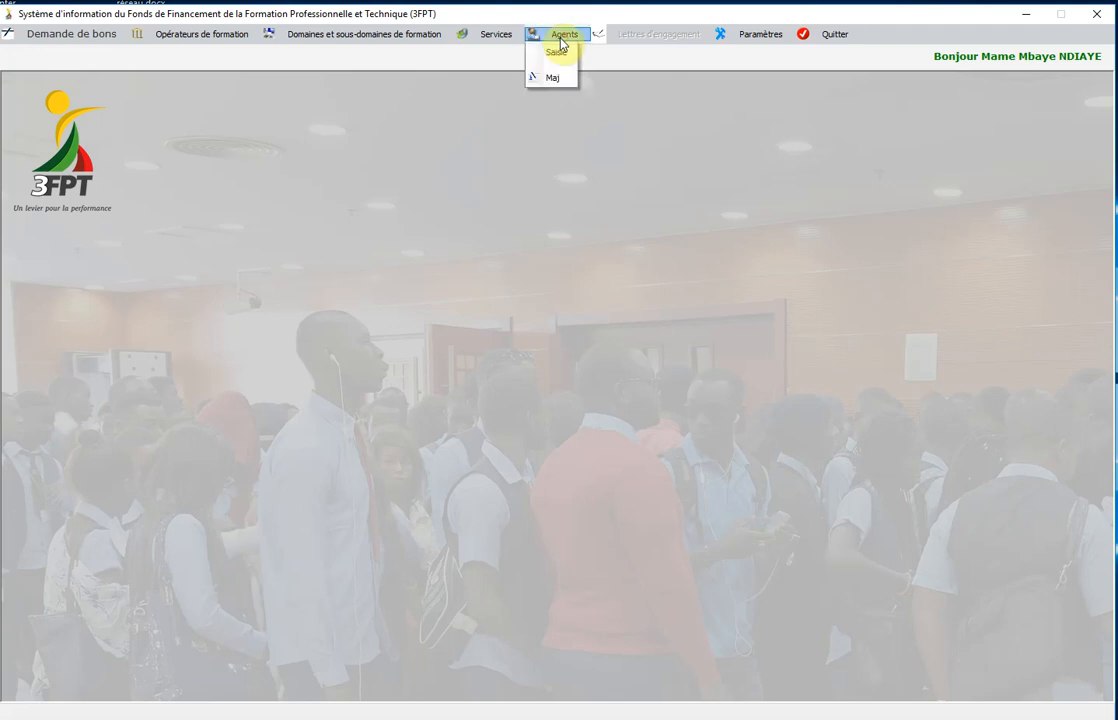
{"action": "left_click", "coordinate": [554, 76]}
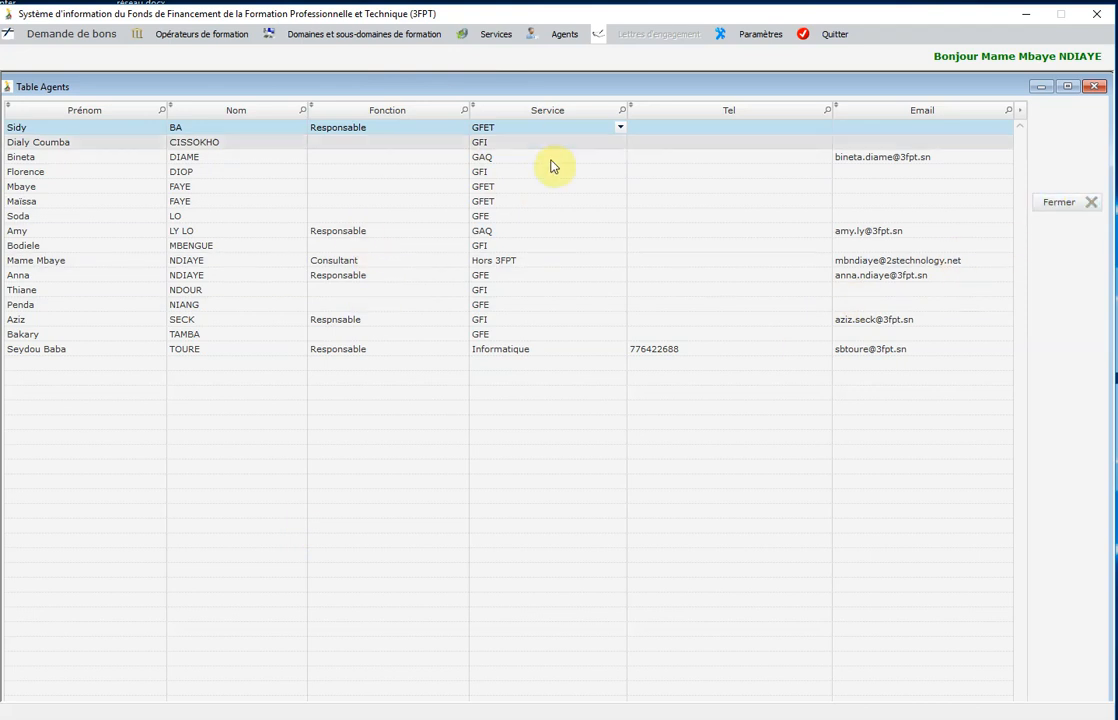
{"action": "left_click", "coordinate": [1060, 207]}
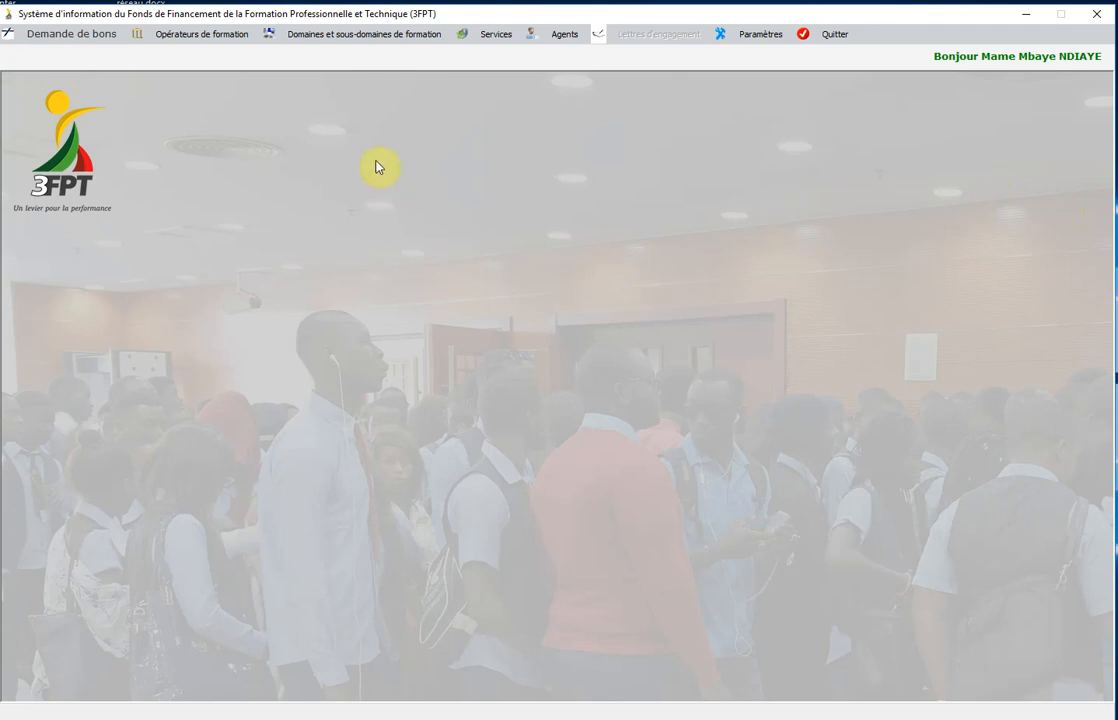
{"action": "left_click", "coordinate": [347, 40]}
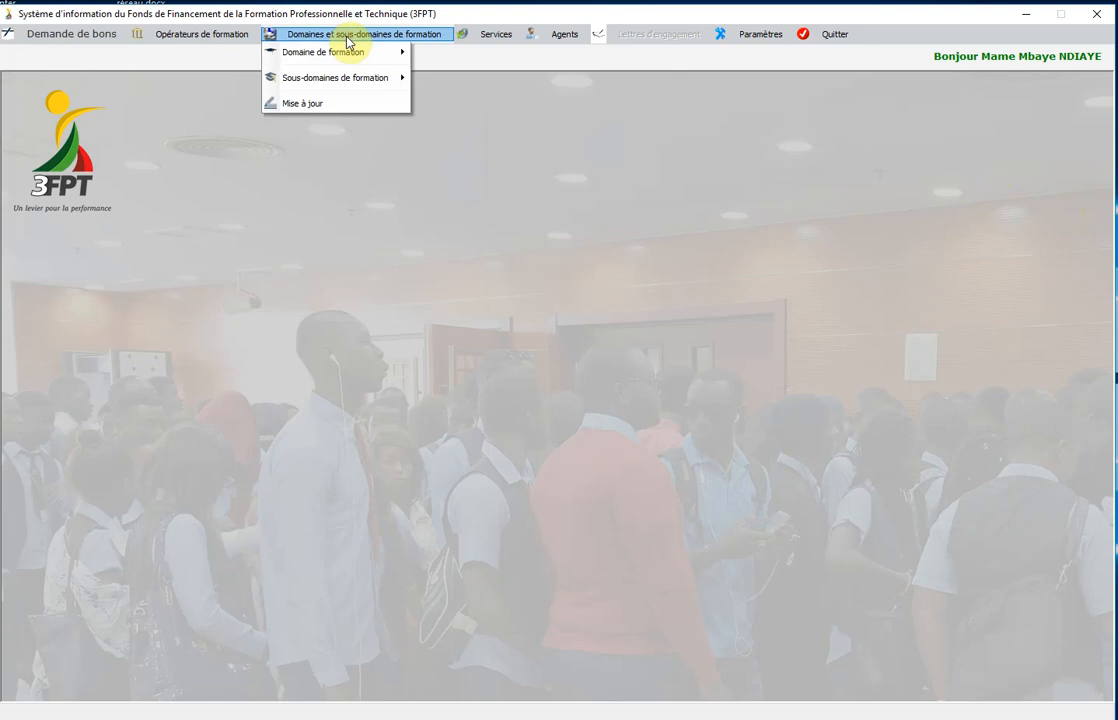
{"action": "left_click", "coordinate": [330, 104]}
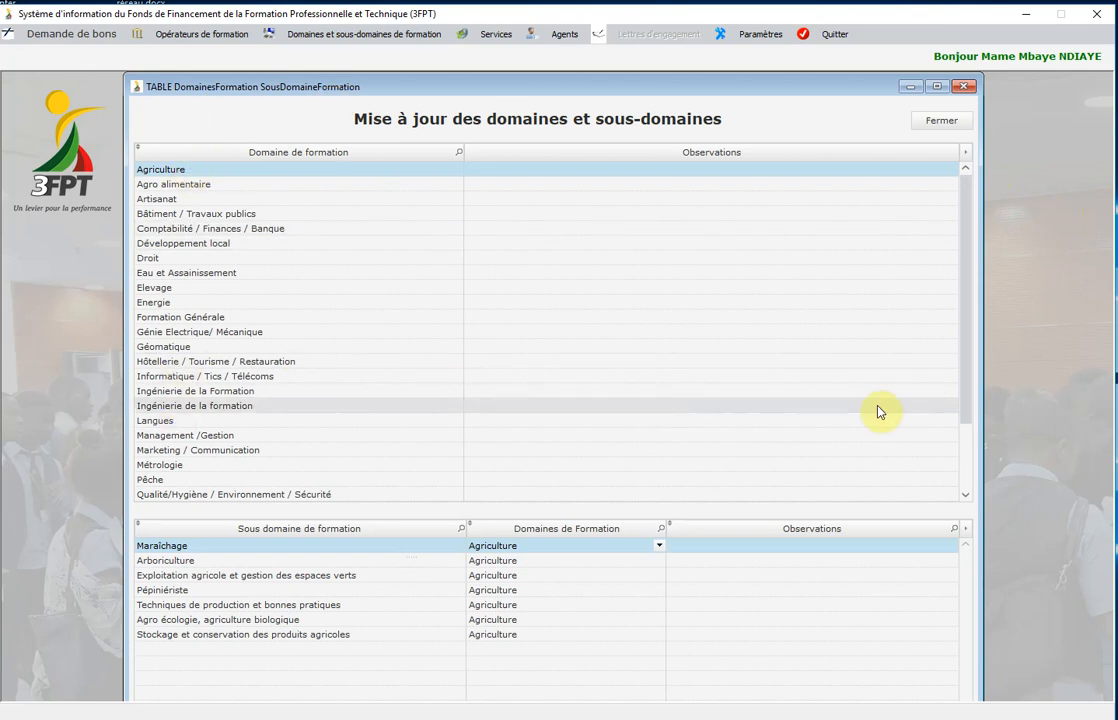
{"action": "left_click_drag", "start_coordinate": [966, 347], "coordinate": [968, 410]}
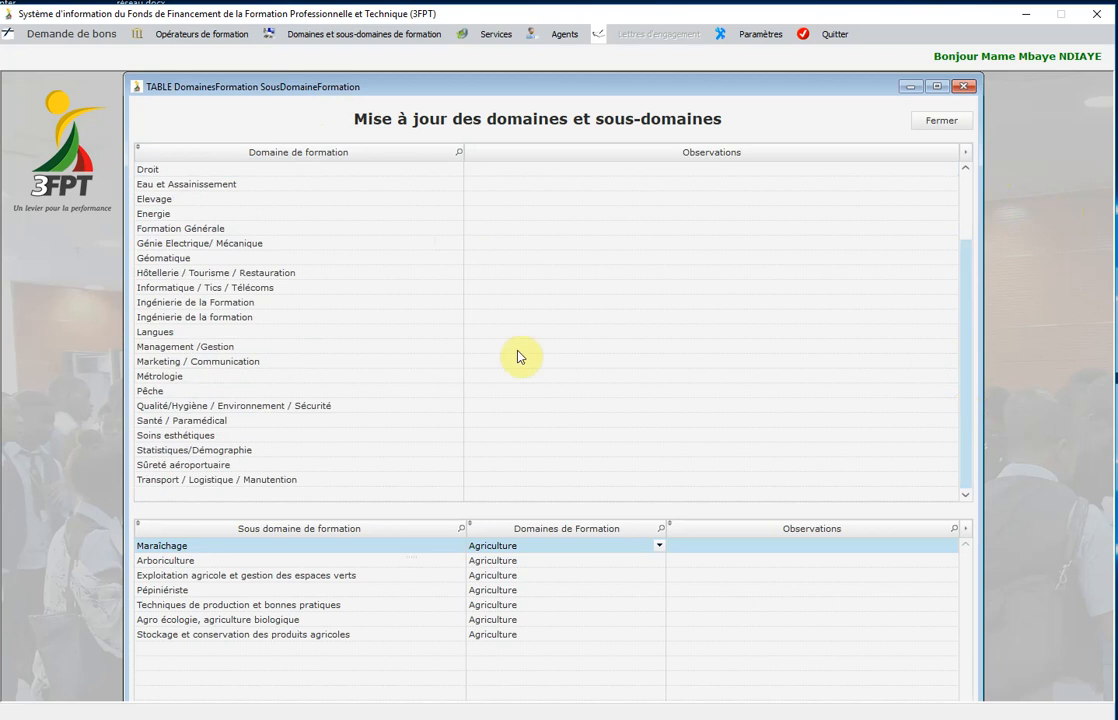
{"action": "left_click", "coordinate": [168, 198]}
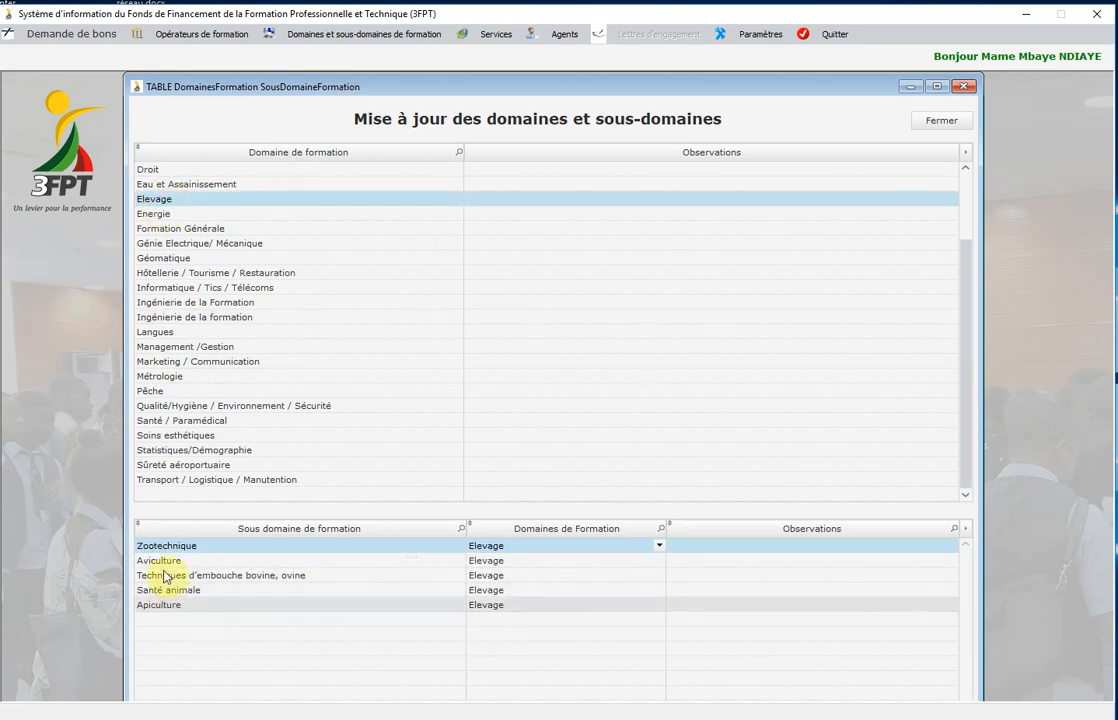
{"action": "left_click", "coordinate": [157, 346]}
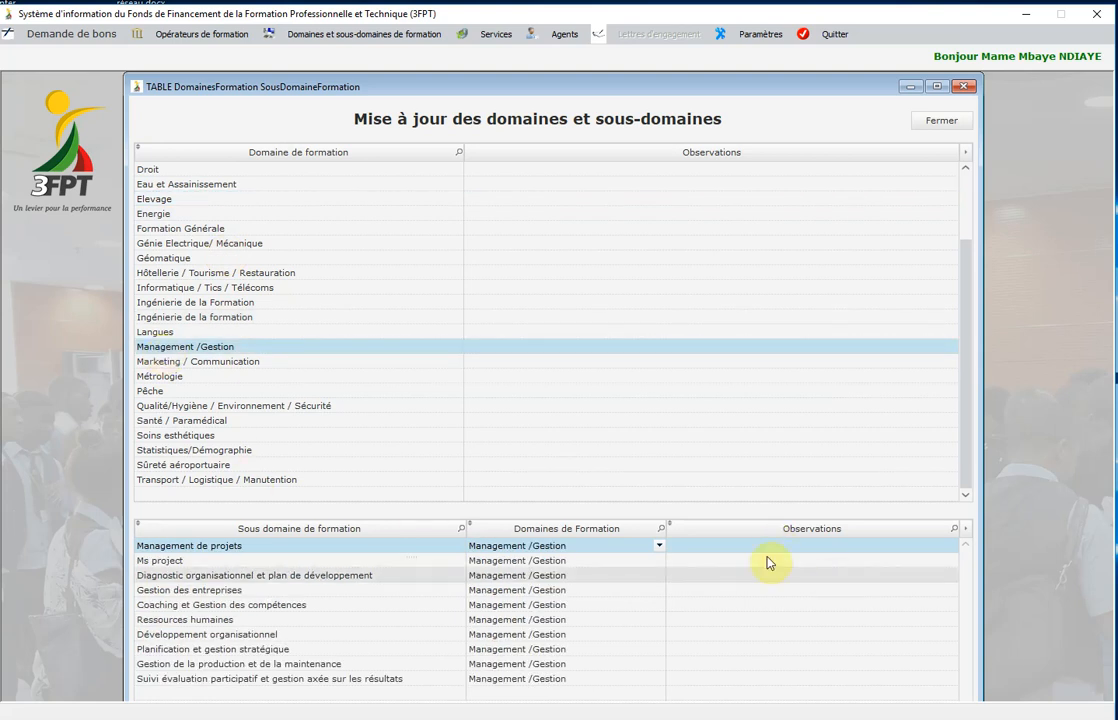
{"action": "left_click", "coordinate": [168, 273]}
{"action": "left_click", "coordinate": [163, 258]}
{"action": "left_click", "coordinate": [160, 214]}
{"action": "left_click", "coordinate": [171, 318]}
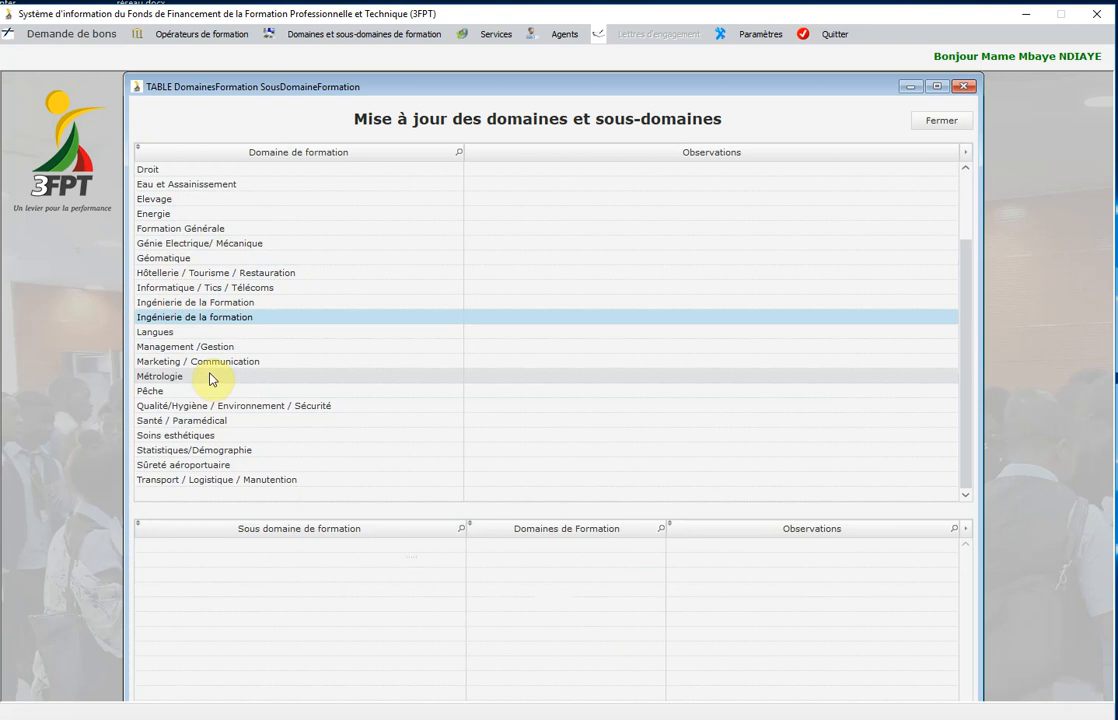
{"action": "left_click", "coordinate": [167, 361]}
{"action": "left_click", "coordinate": [167, 346]}
{"action": "left_click", "coordinate": [165, 333]}
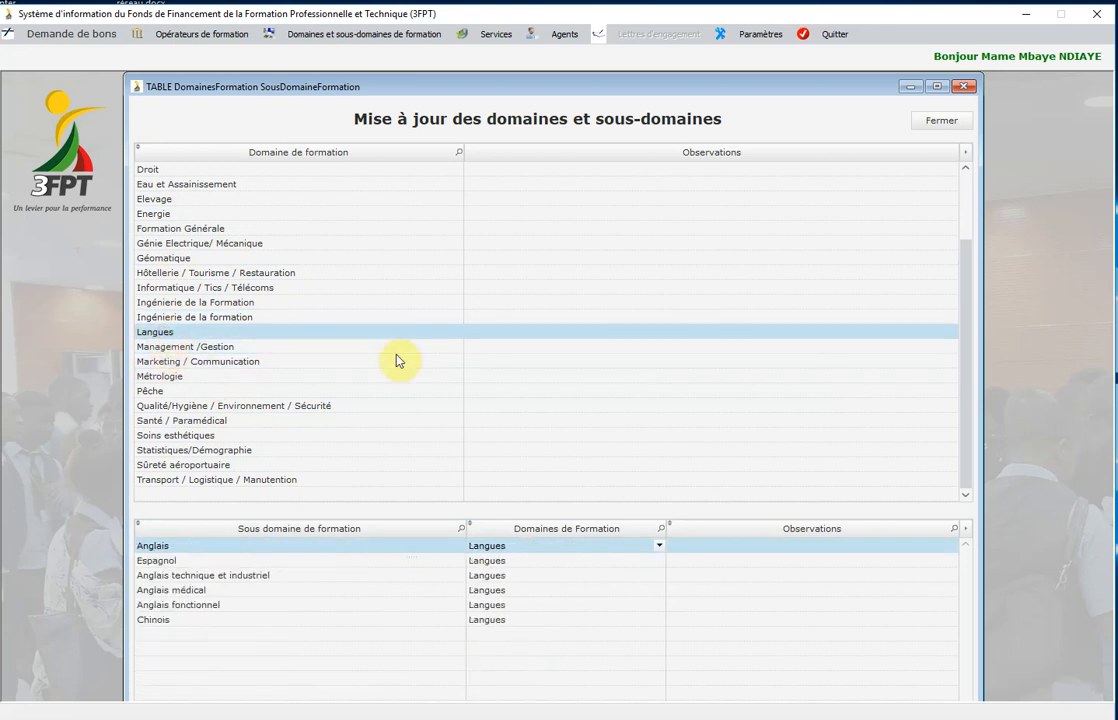
{"action": "left_click", "coordinate": [940, 125]}
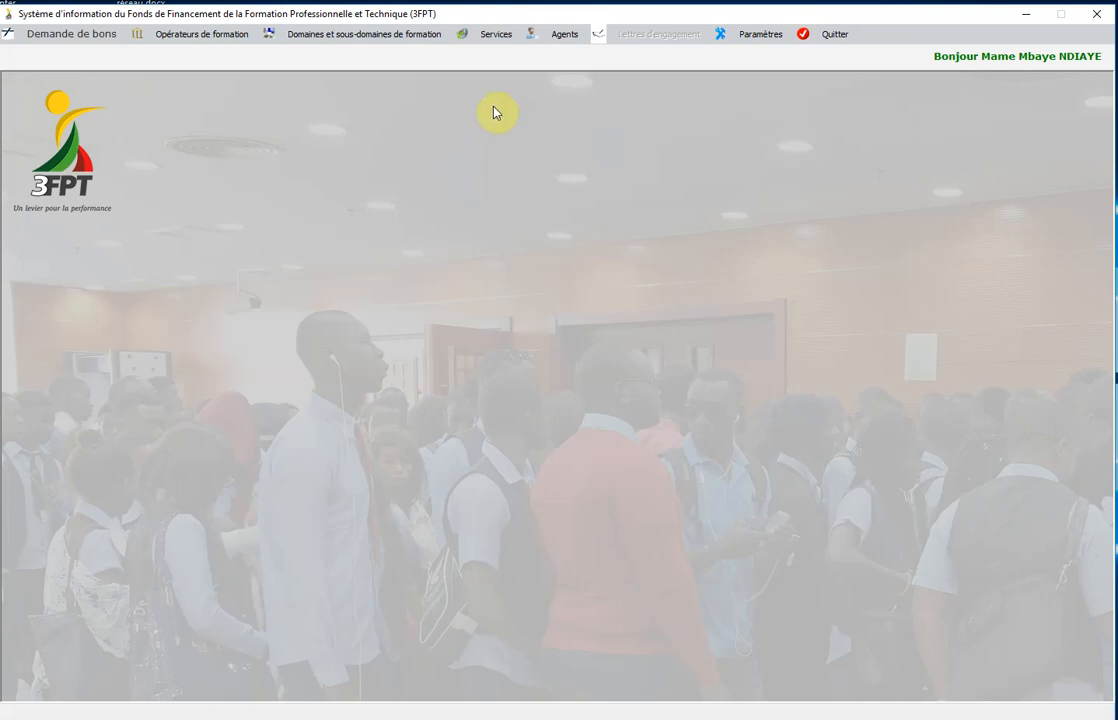
Open the Fiche Domaines de formation entry form for a new training domain.
{"action": "left_click", "coordinate": [365, 35]}
{"action": "mouse_move", "coordinate": [357, 52]}
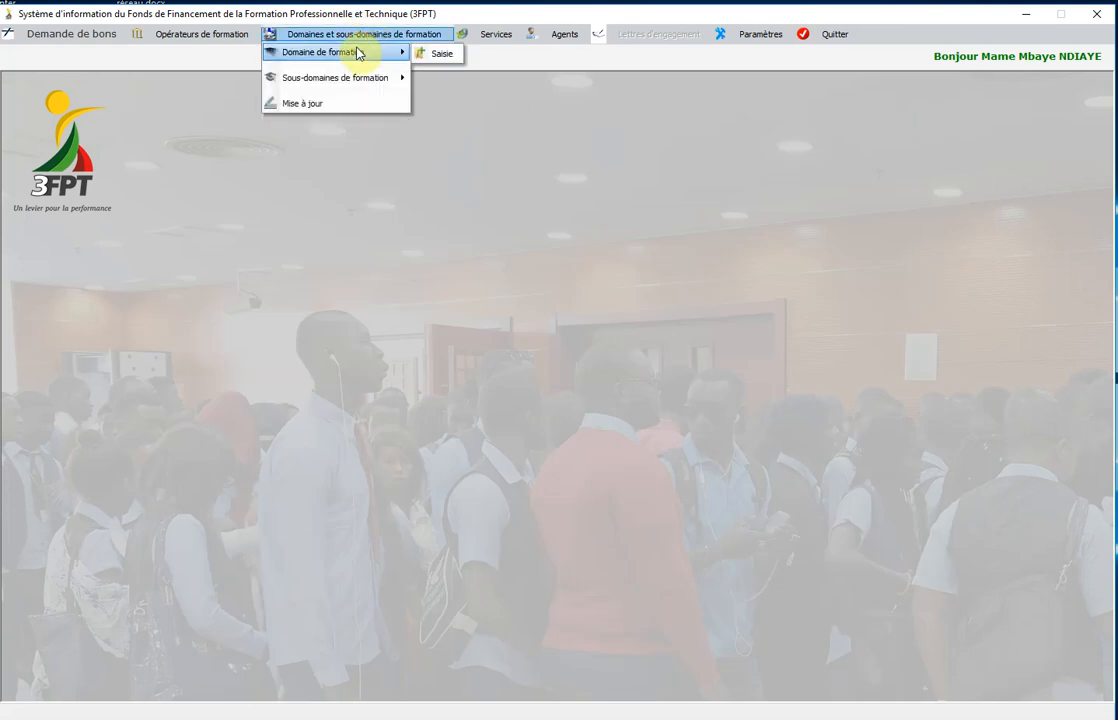
{"action": "left_click", "coordinate": [435, 55]}
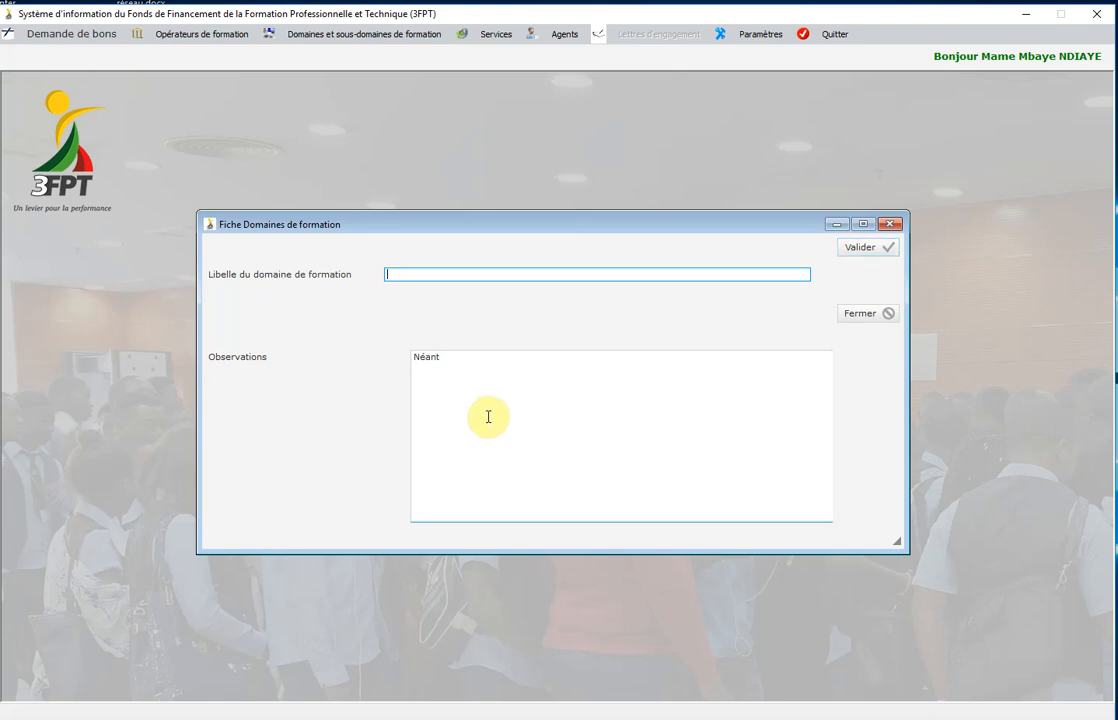
Close the domain form and open a blank training sub-domain entry form.
{"action": "left_click", "coordinate": [849, 318]}
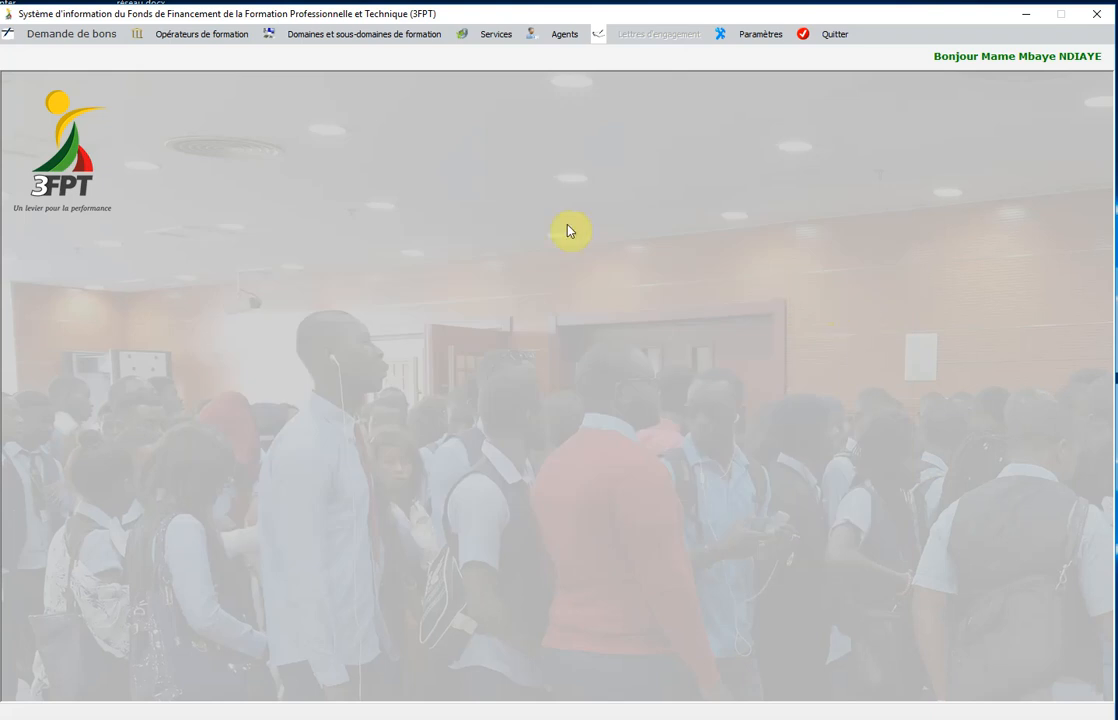
{"action": "left_click", "coordinate": [362, 33]}
{"action": "mouse_move", "coordinate": [362, 79]}
{"action": "left_click", "coordinate": [420, 80]}
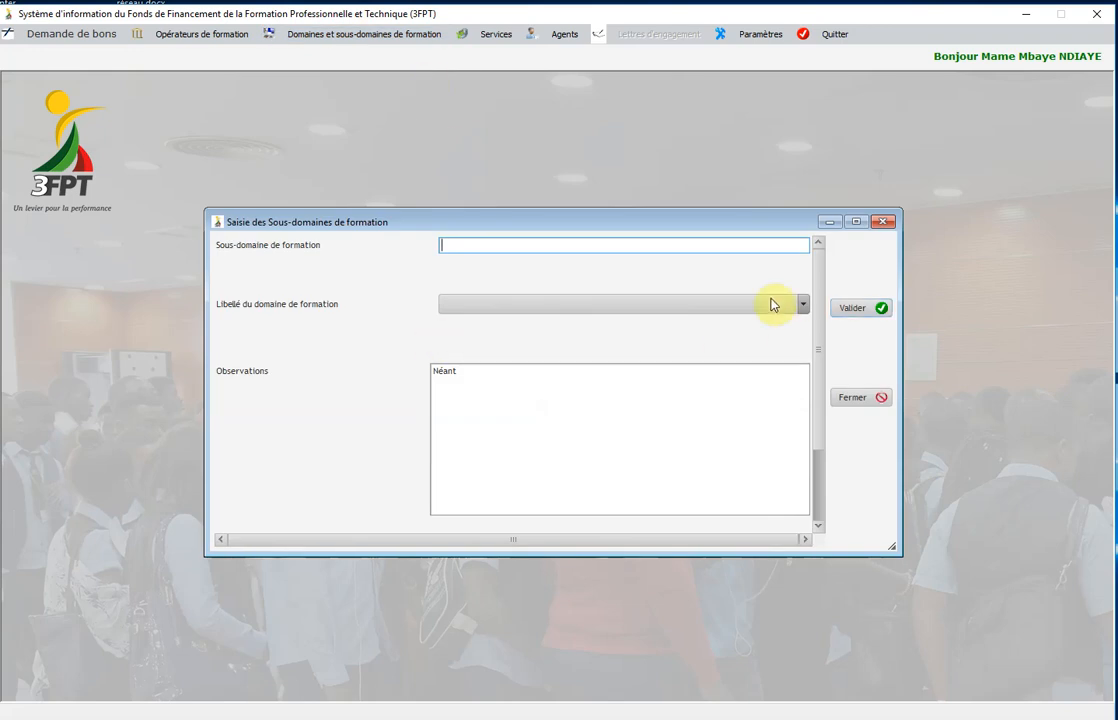
Browse the parent training domain list without choosing one, then close the sub-domain form.
{"action": "left_click", "coordinate": [609, 248]}
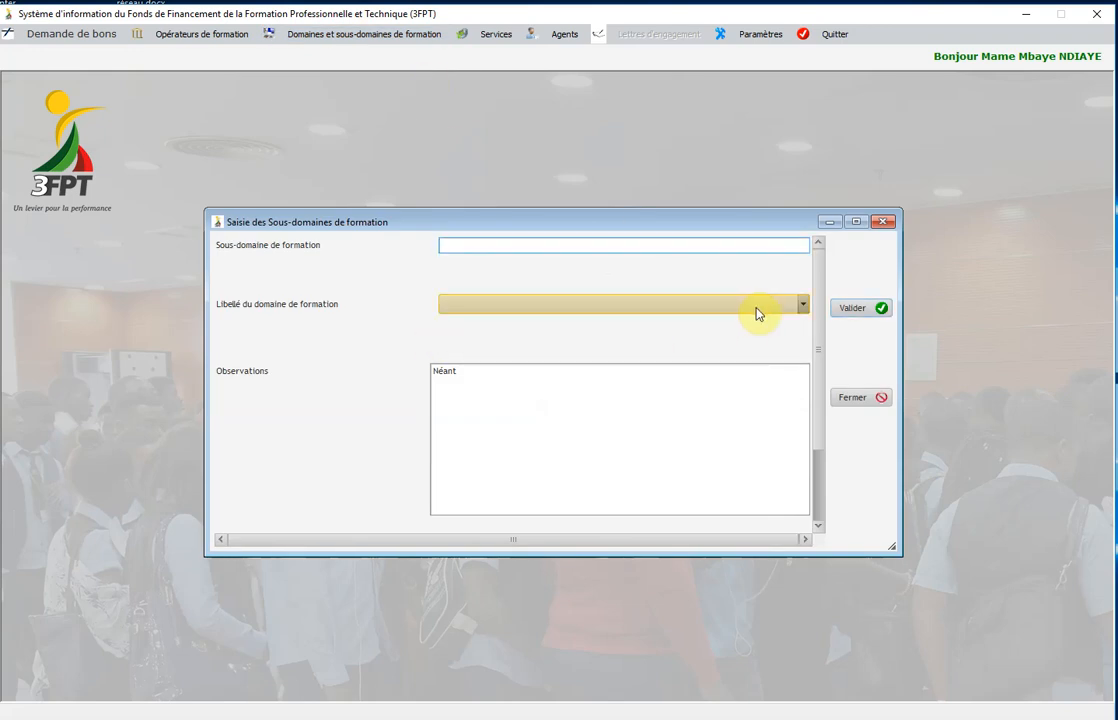
{"action": "left_click", "coordinate": [804, 306]}
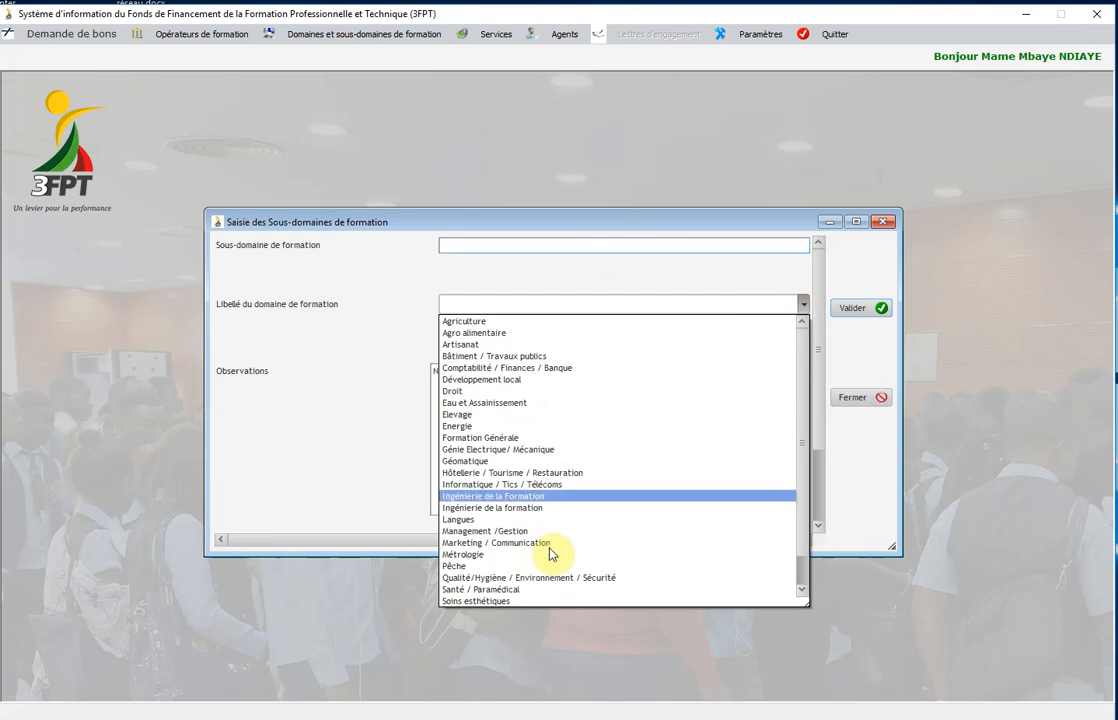
{"action": "left_click", "coordinate": [858, 457]}
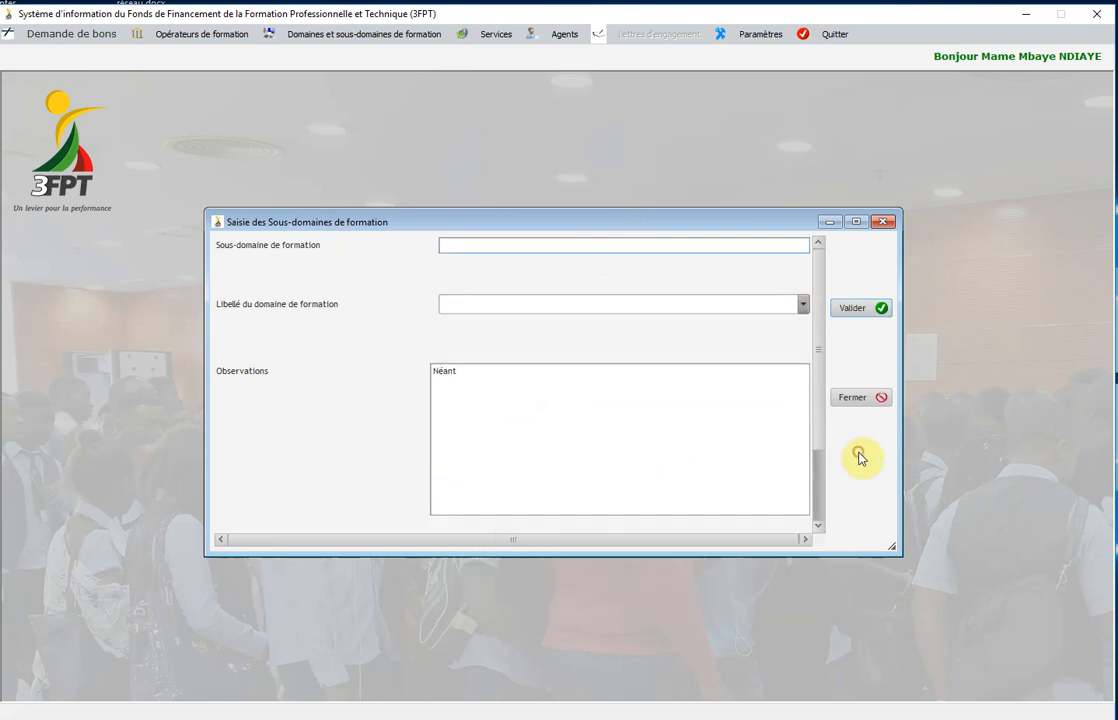
{"action": "left_click", "coordinate": [854, 398]}
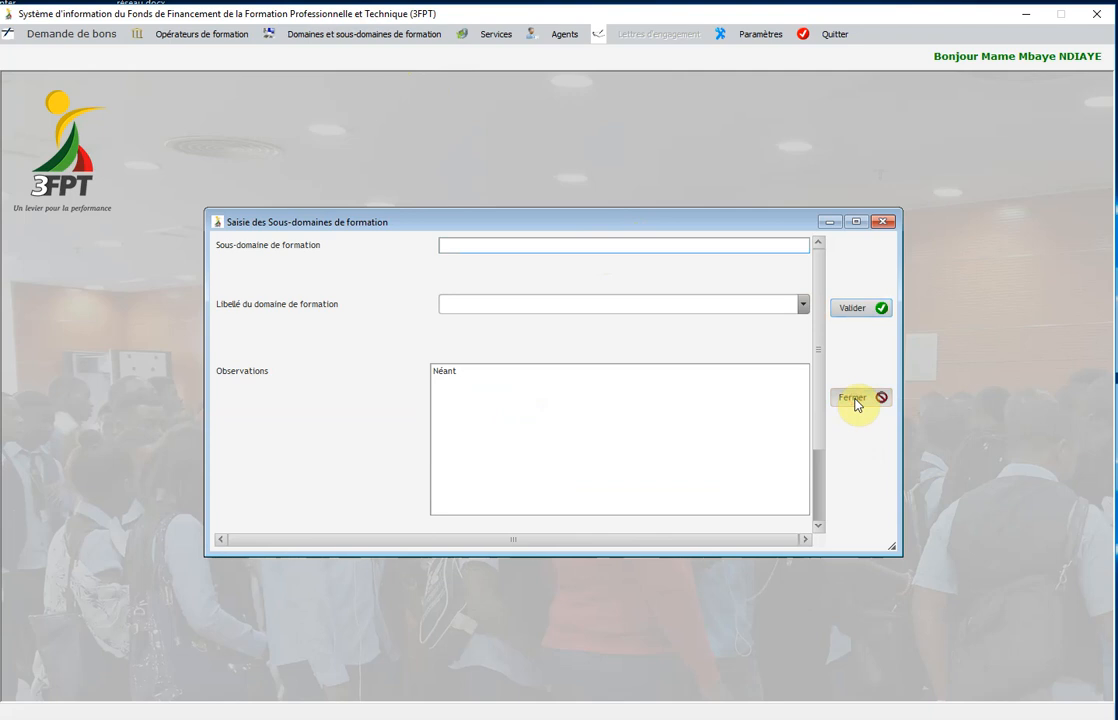
Try adding 'Energie' as a training domain, acknowledge the already-exists refusal, and close the form.
{"action": "left_click", "coordinate": [362, 36]}
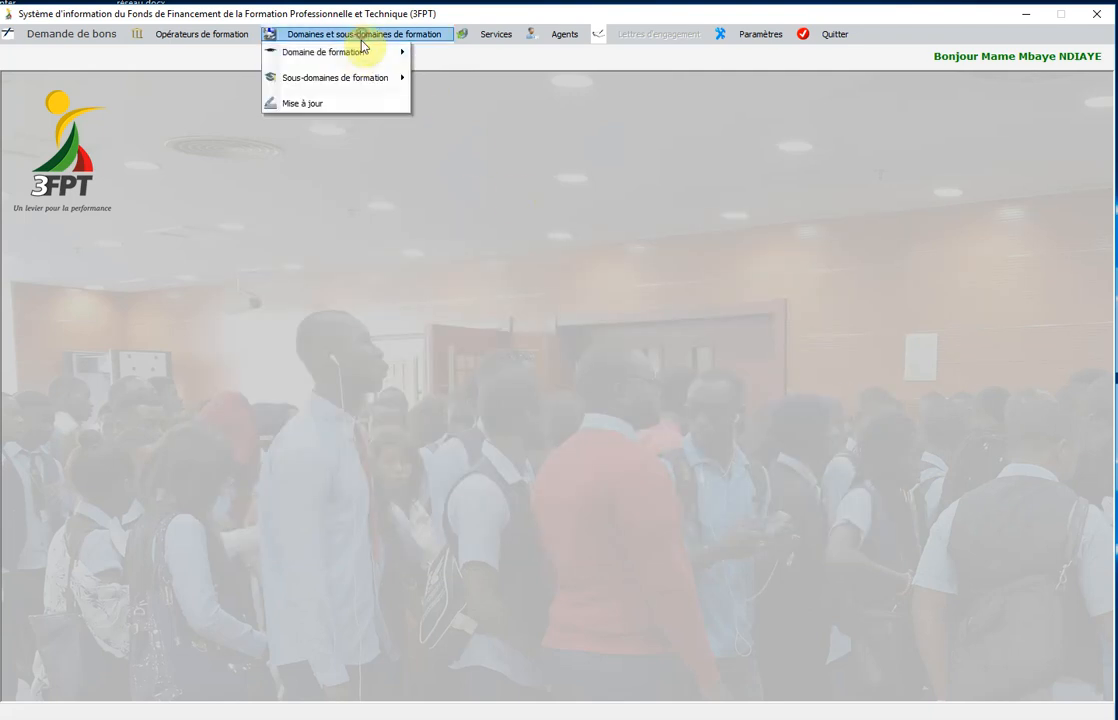
{"action": "mouse_move", "coordinate": [358, 55]}
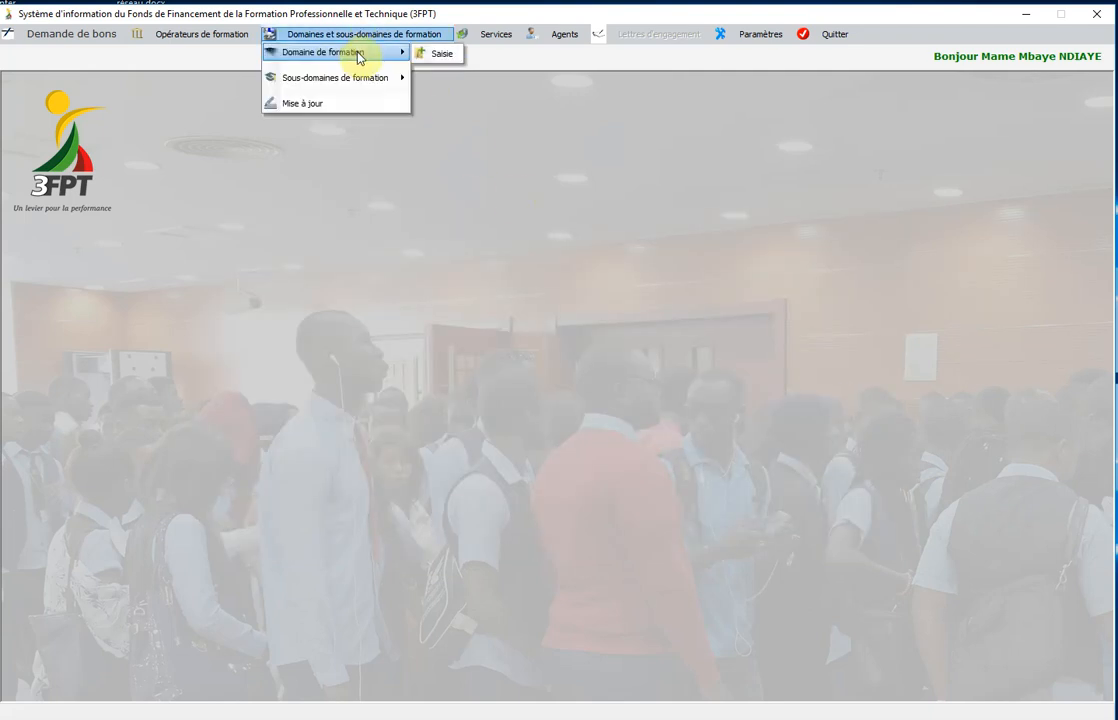
{"action": "left_click", "coordinate": [437, 56]}
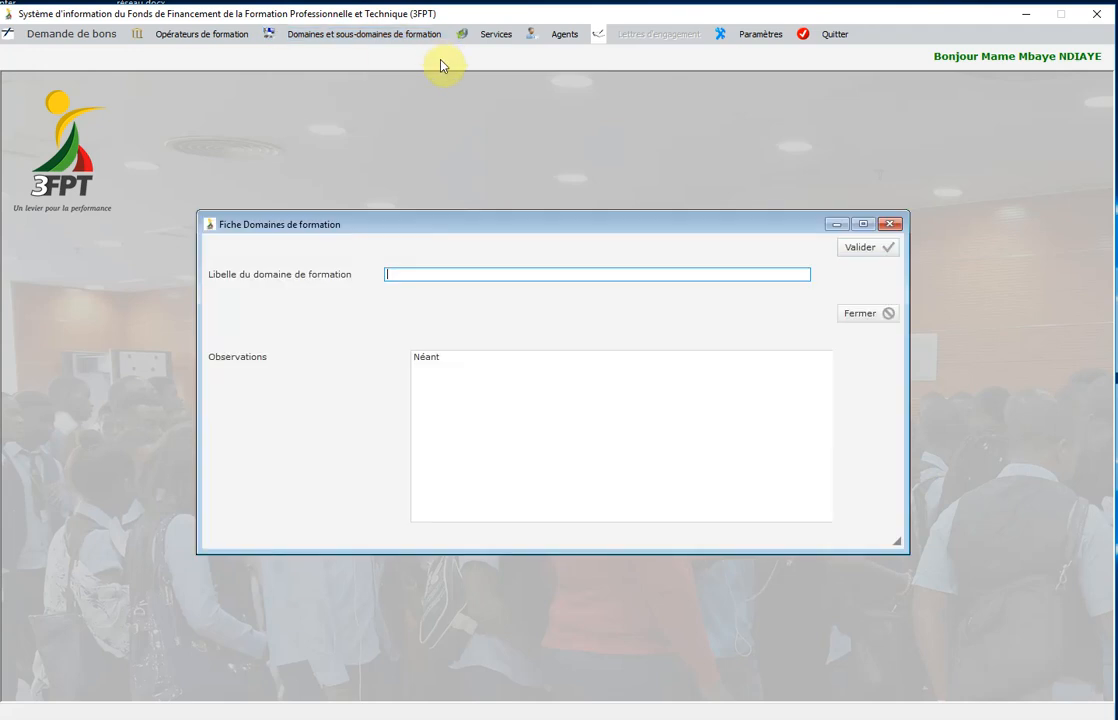
{"action": "left_click", "coordinate": [485, 272]}
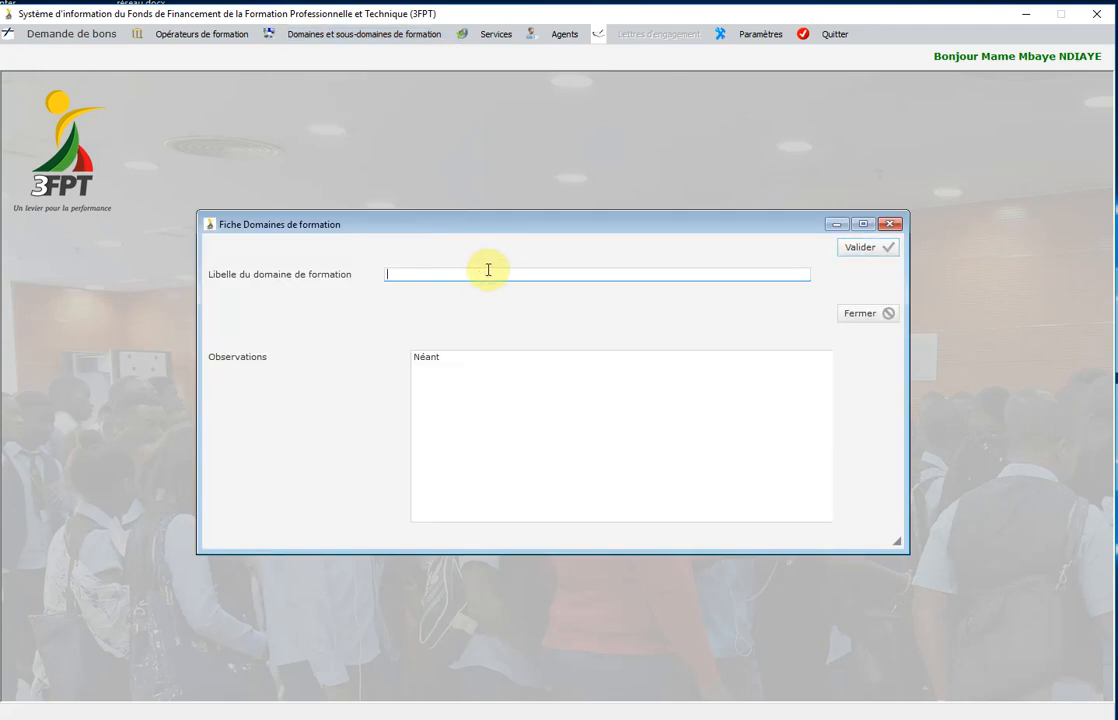
{"action": "type", "text": "Ener"}
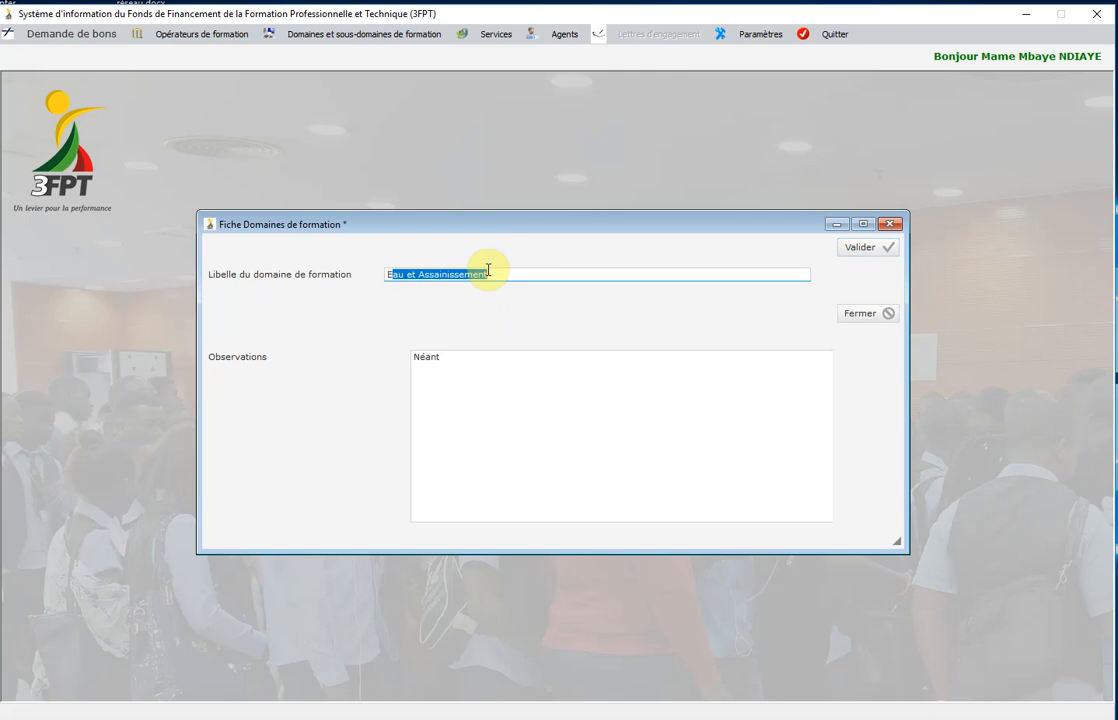
{"action": "type", "text": "gie"}
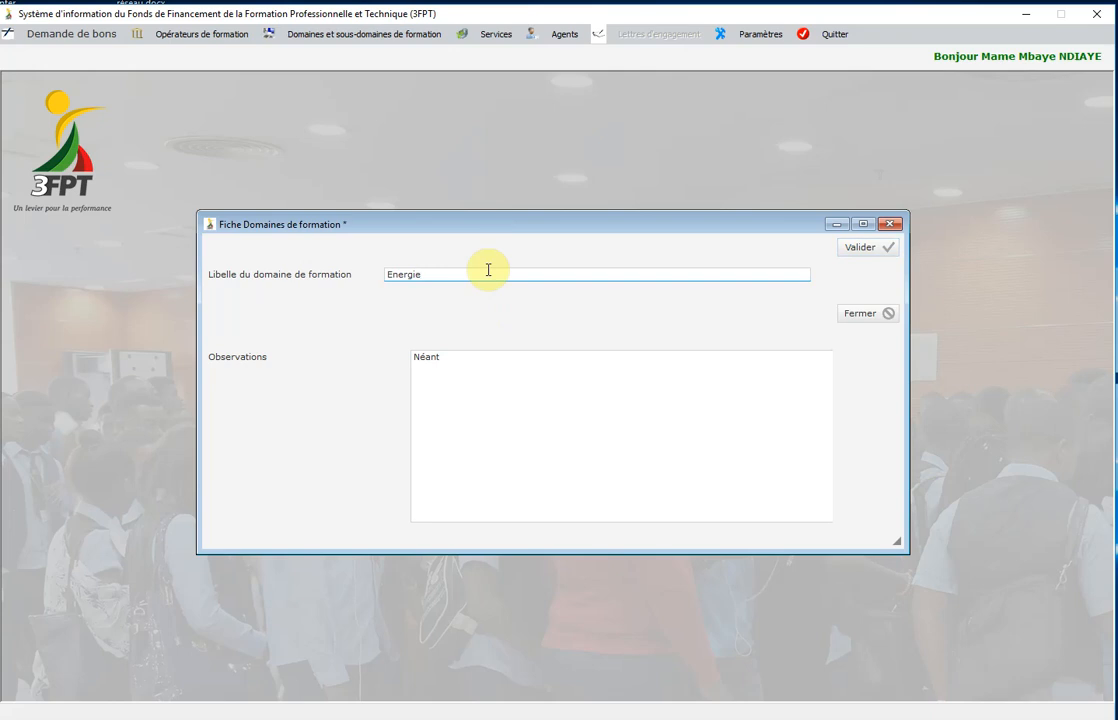
{"action": "left_click", "coordinate": [856, 253]}
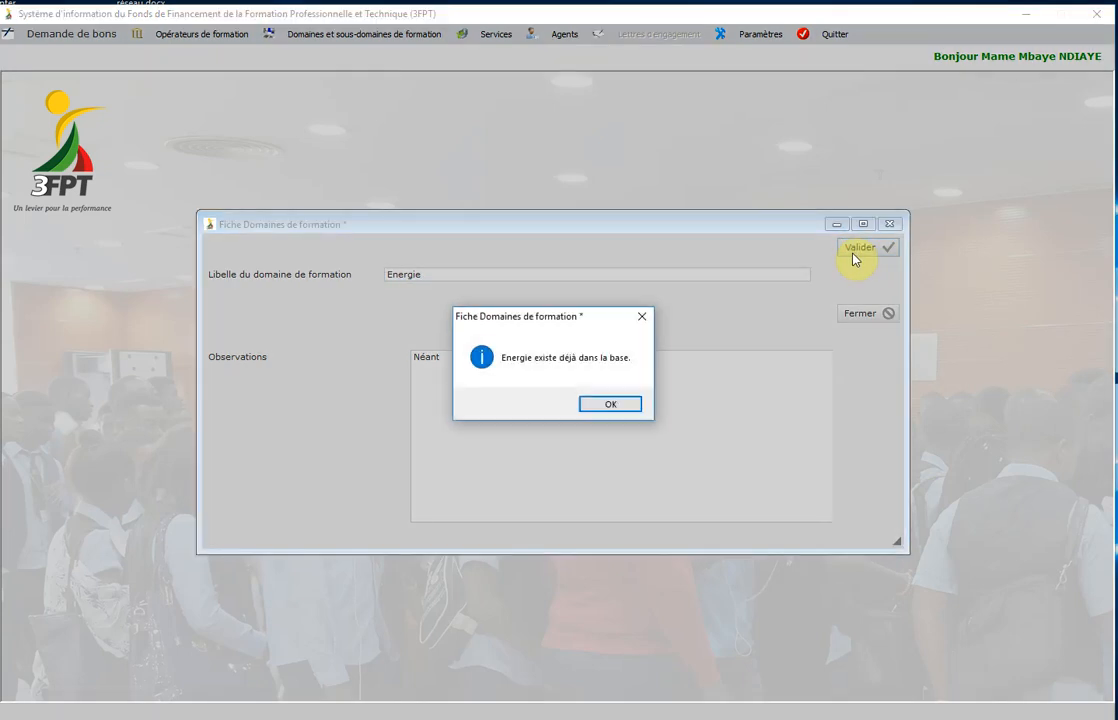
{"action": "left_click", "coordinate": [610, 405]}
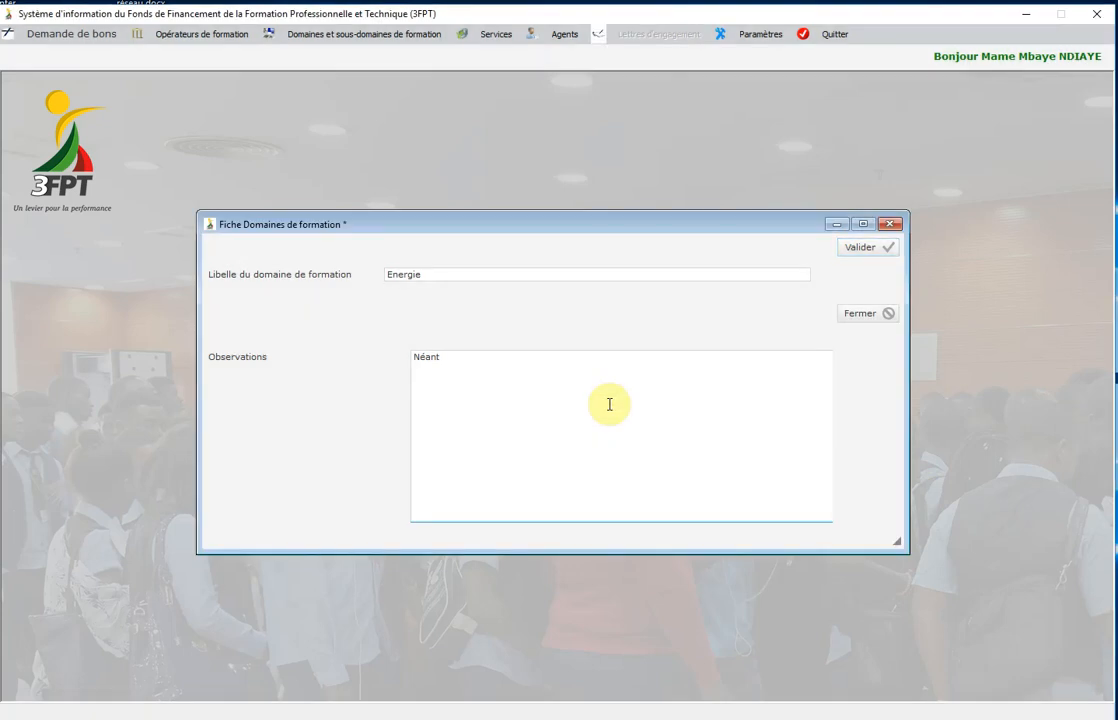
{"action": "left_click", "coordinate": [866, 314]}
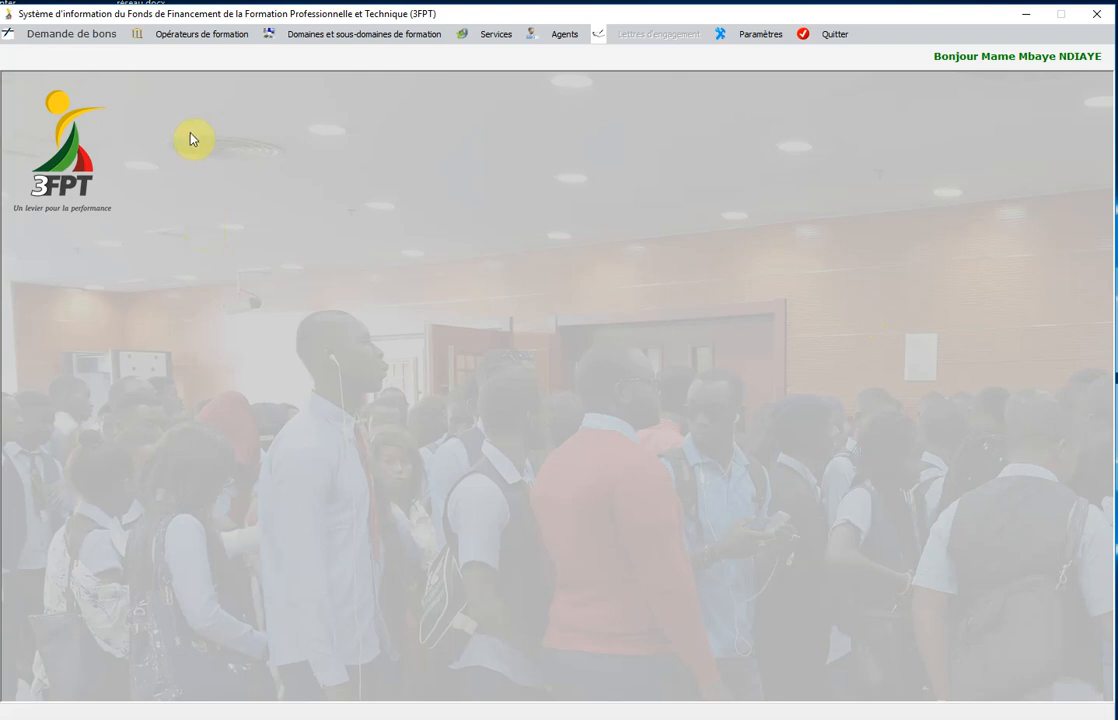
Open a new training-operator form (type Privé, observations Néant) and focus the long-name field.
{"action": "left_click", "coordinate": [200, 40]}
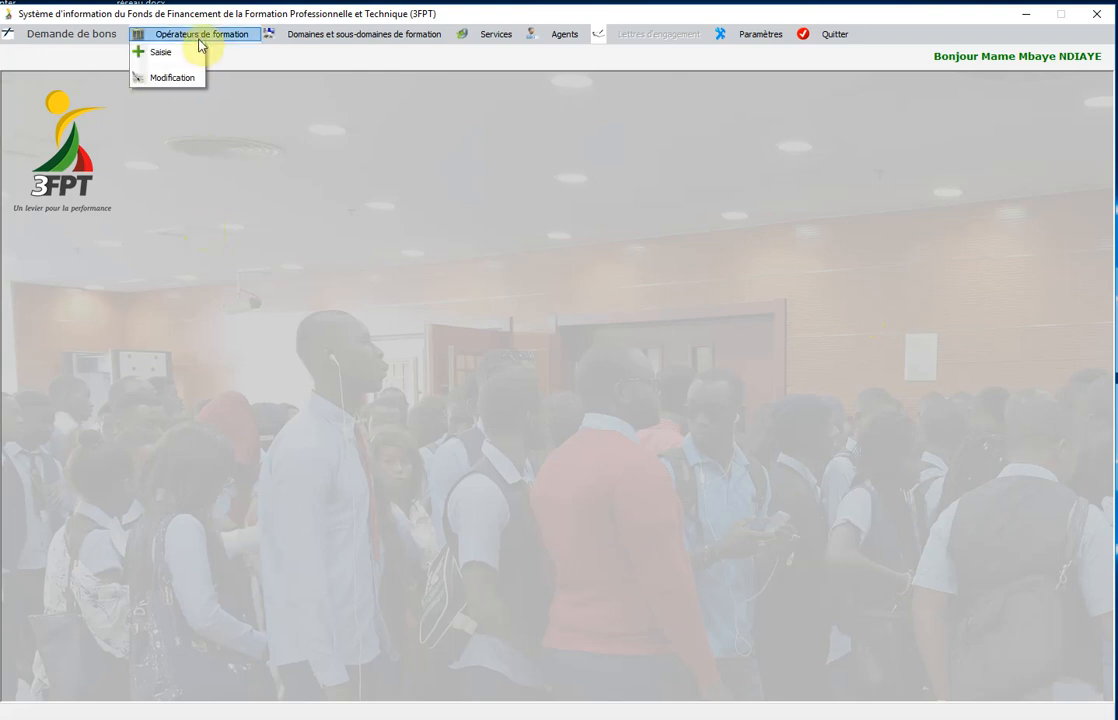
{"action": "left_click", "coordinate": [193, 56]}
{"action": "left_click", "coordinate": [336, 165]}
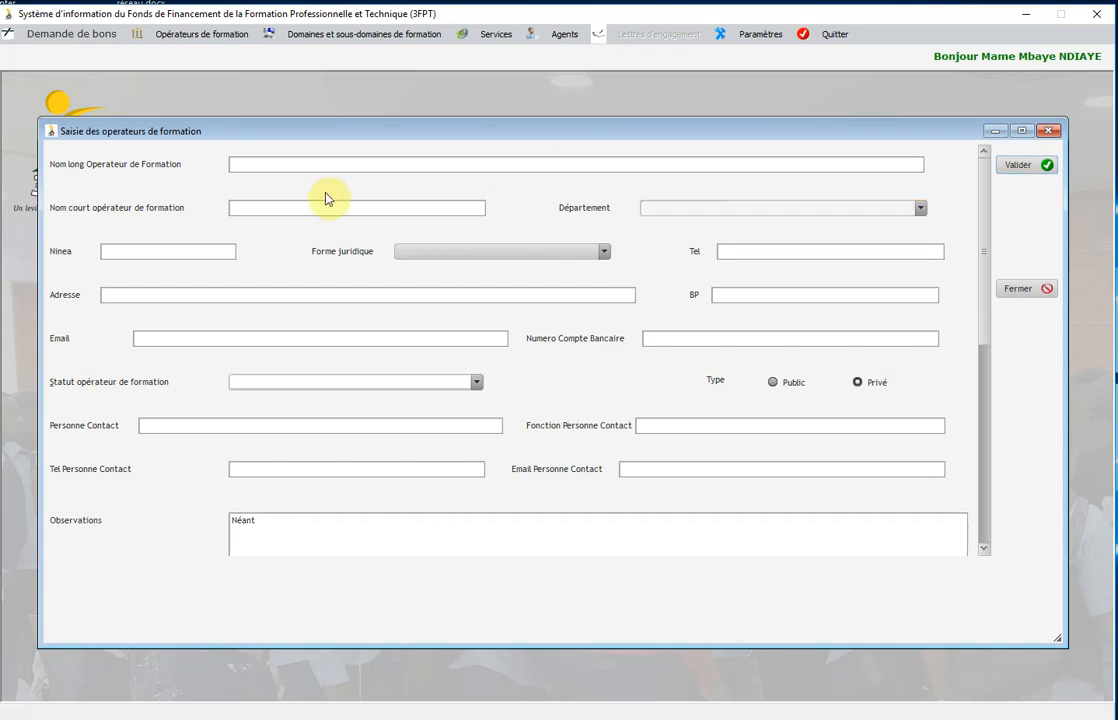
{"action": "left_click", "coordinate": [339, 166]}
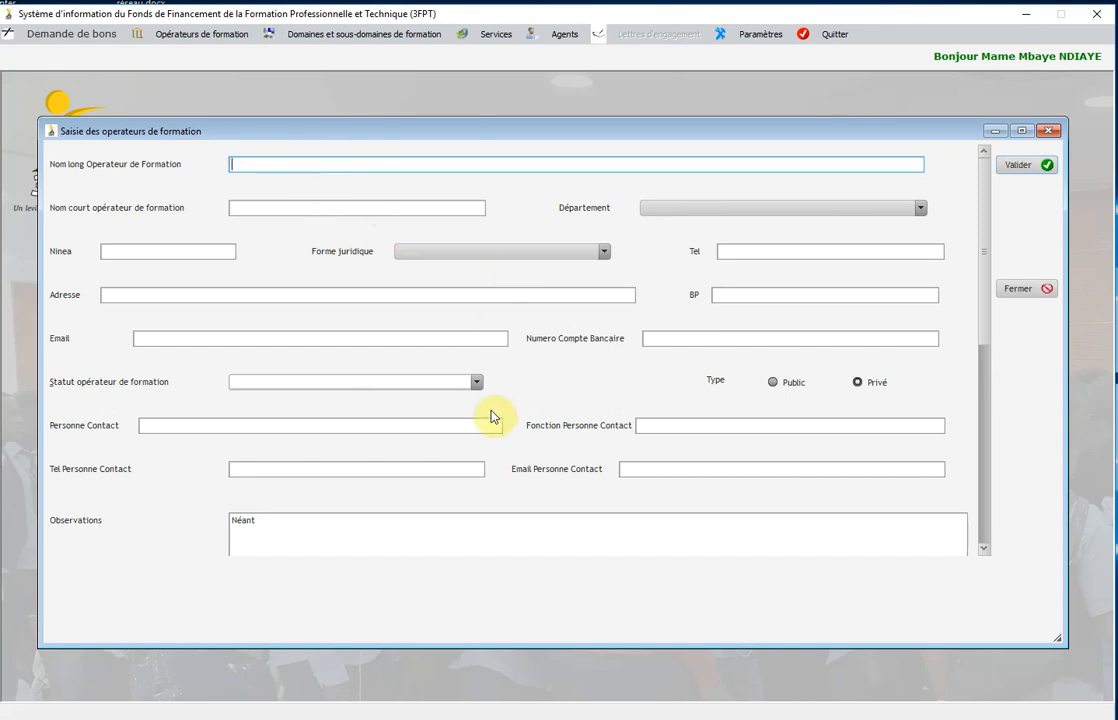
Enter long name ECOLE SUPÉRIEURE DE COMMERCE and short name SUP DE CO for the operator.
{"action": "left_click", "coordinate": [384, 162]}
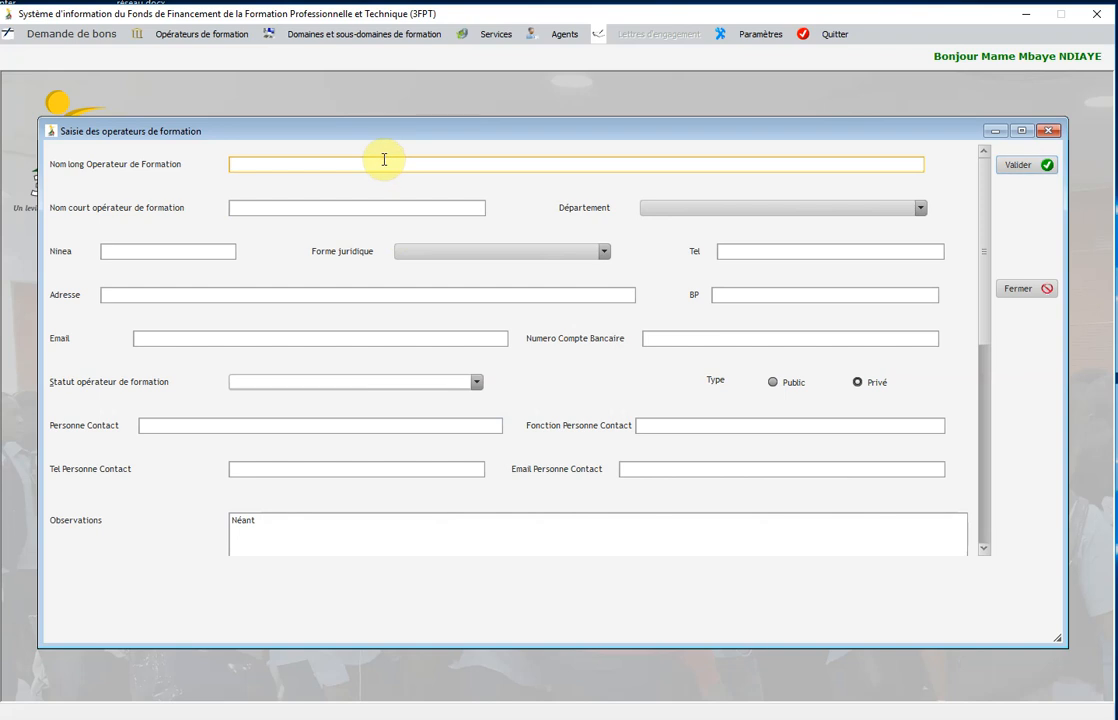
{"action": "type", "text": "E"}
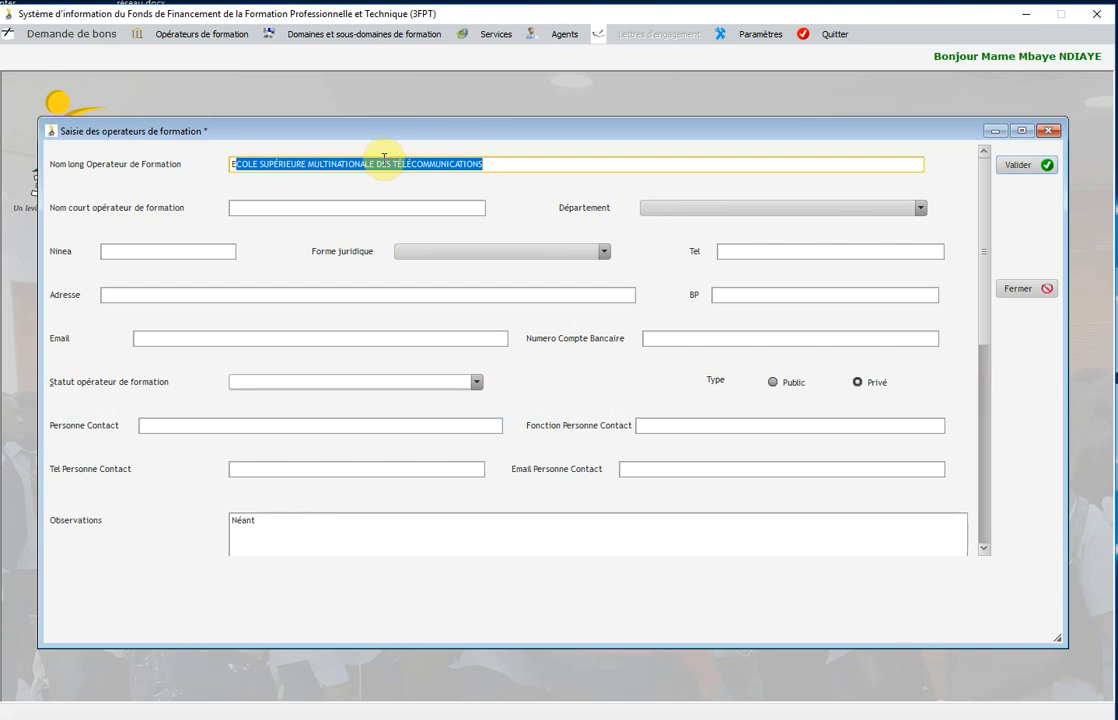
{"action": "left_click", "coordinate": [310, 163]}
{"action": "left_click_drag", "start_coordinate": [310, 163], "coordinate": [576, 160]}
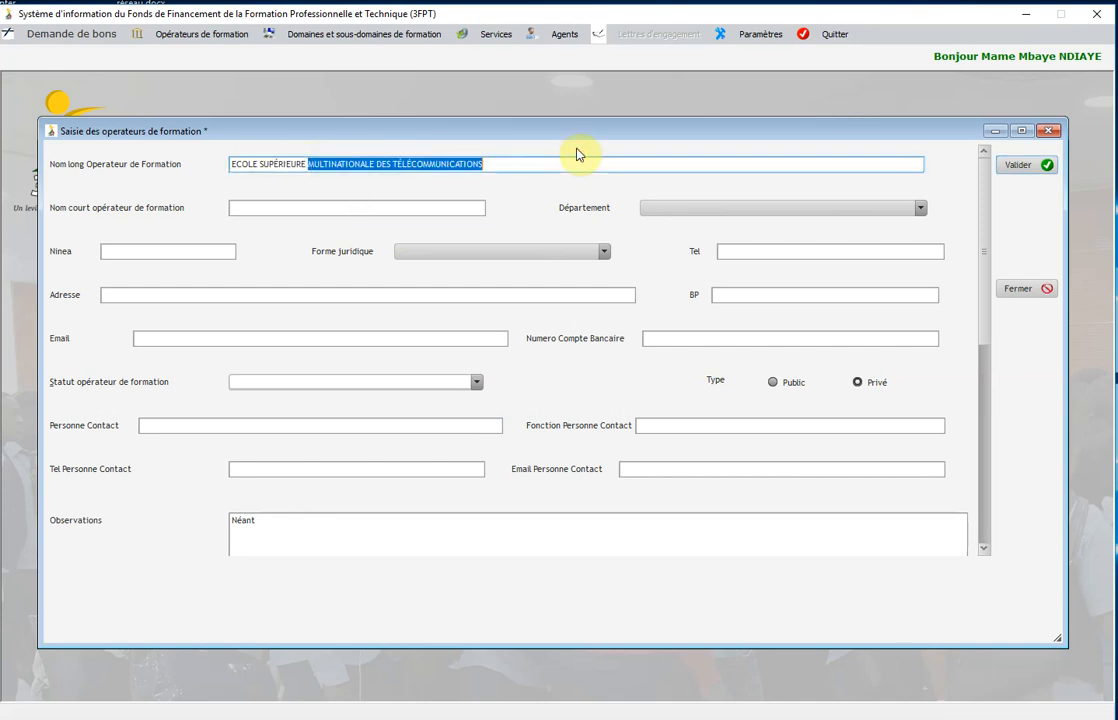
{"action": "type", "text": "DE CO"}
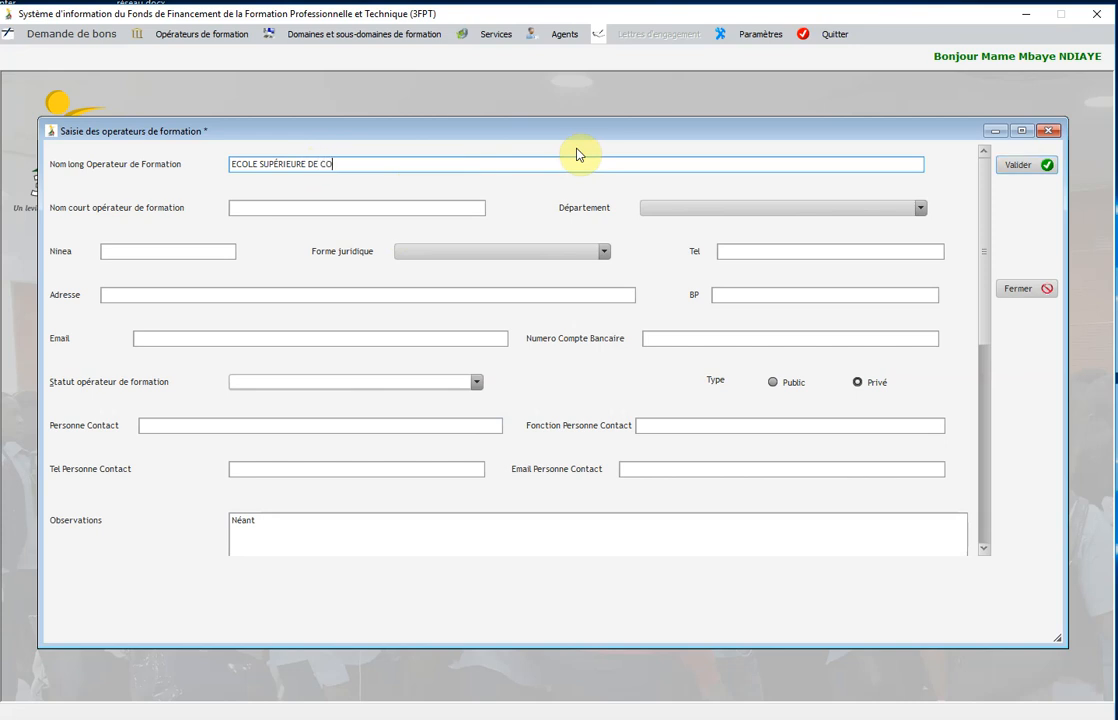
{"action": "type", "text": "MMERCE"}
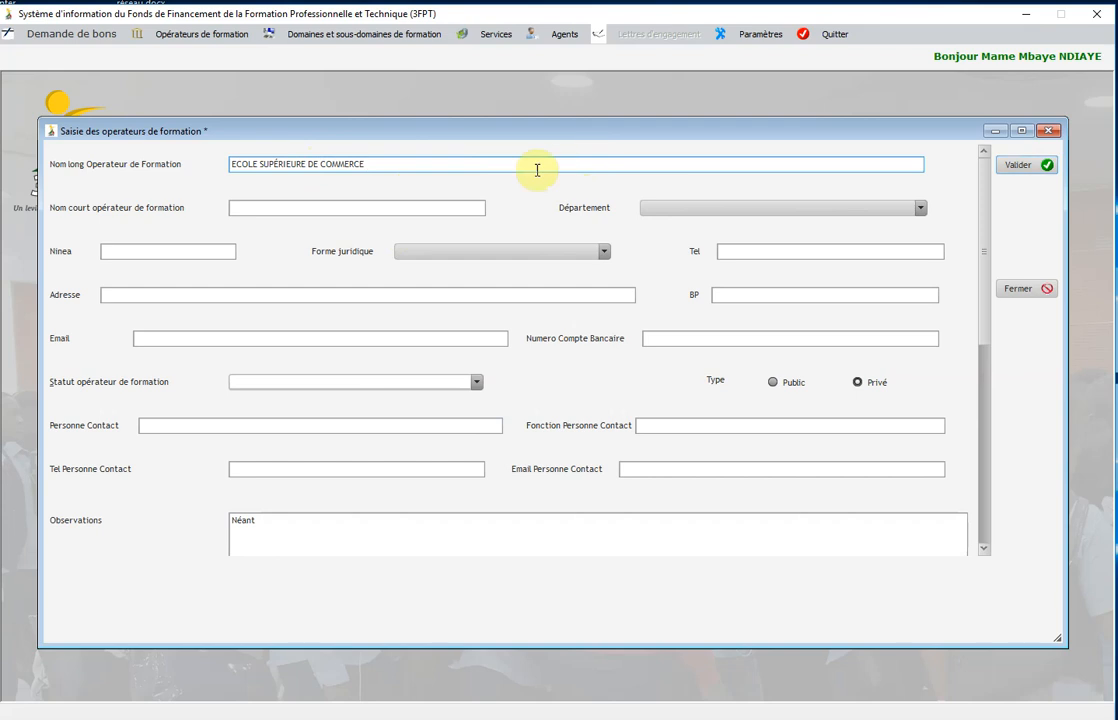
{"action": "left_click", "coordinate": [366, 207]}
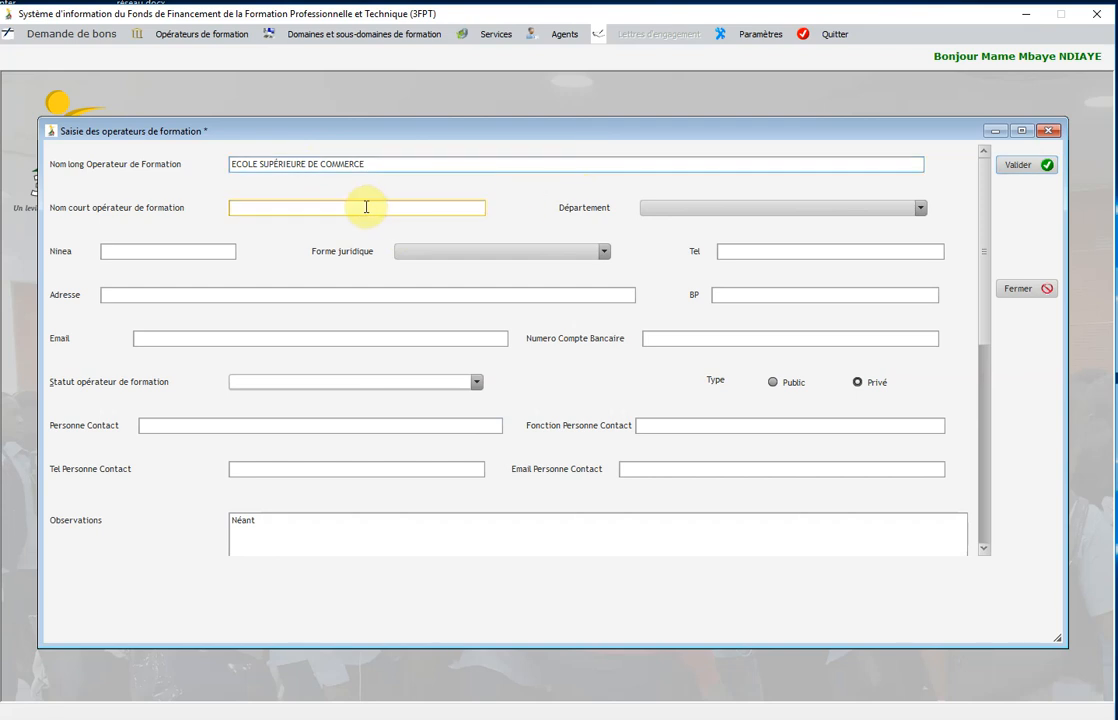
{"action": "type", "text": "SUP DE CO"}
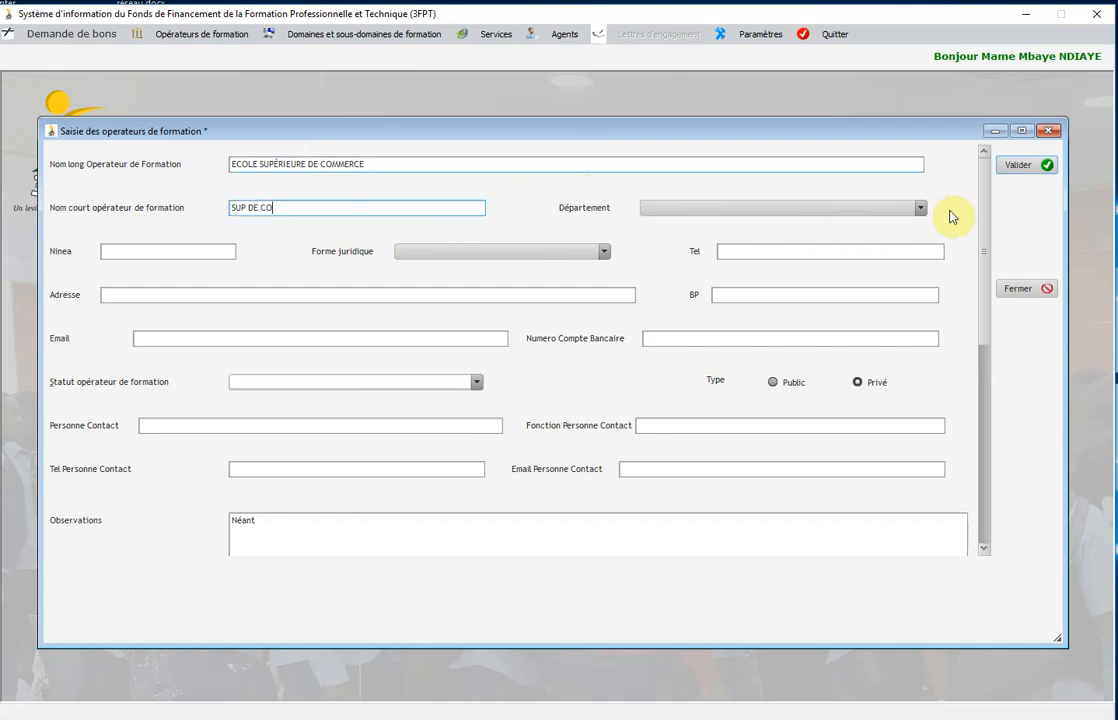
{"action": "left_click", "coordinate": [918, 211]}
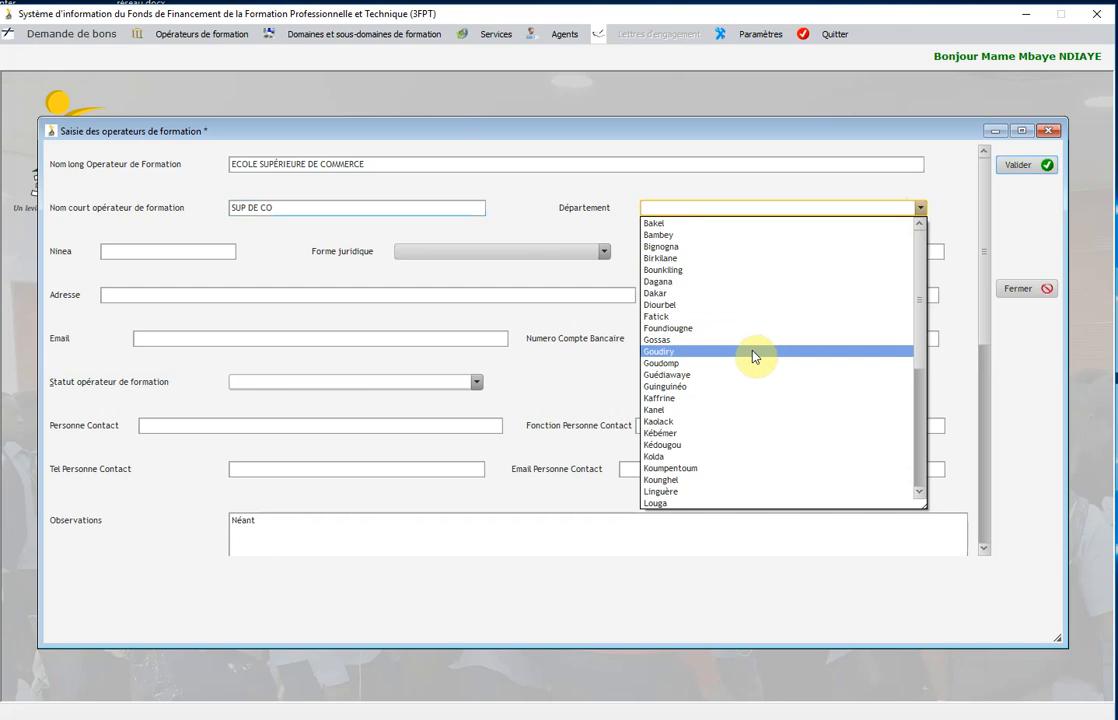
Set department Dakar, legal form SARL, status Institut supérieur de formation, and type Privé.
{"action": "left_click", "coordinate": [706, 296]}
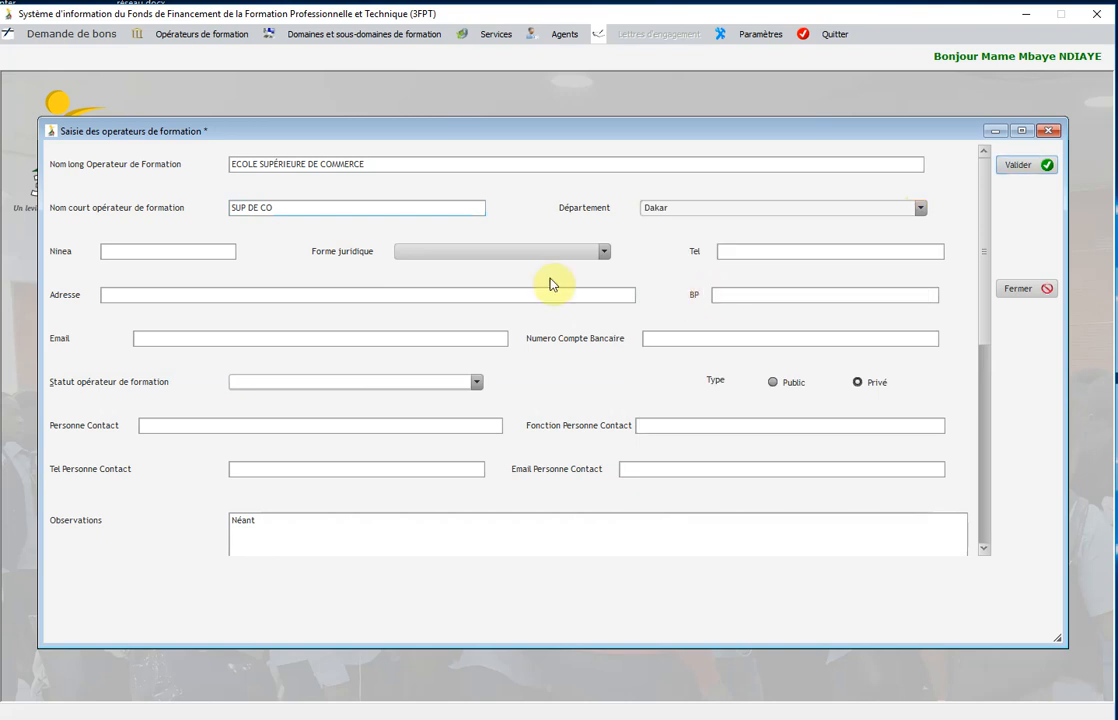
{"action": "left_click", "coordinate": [605, 255]}
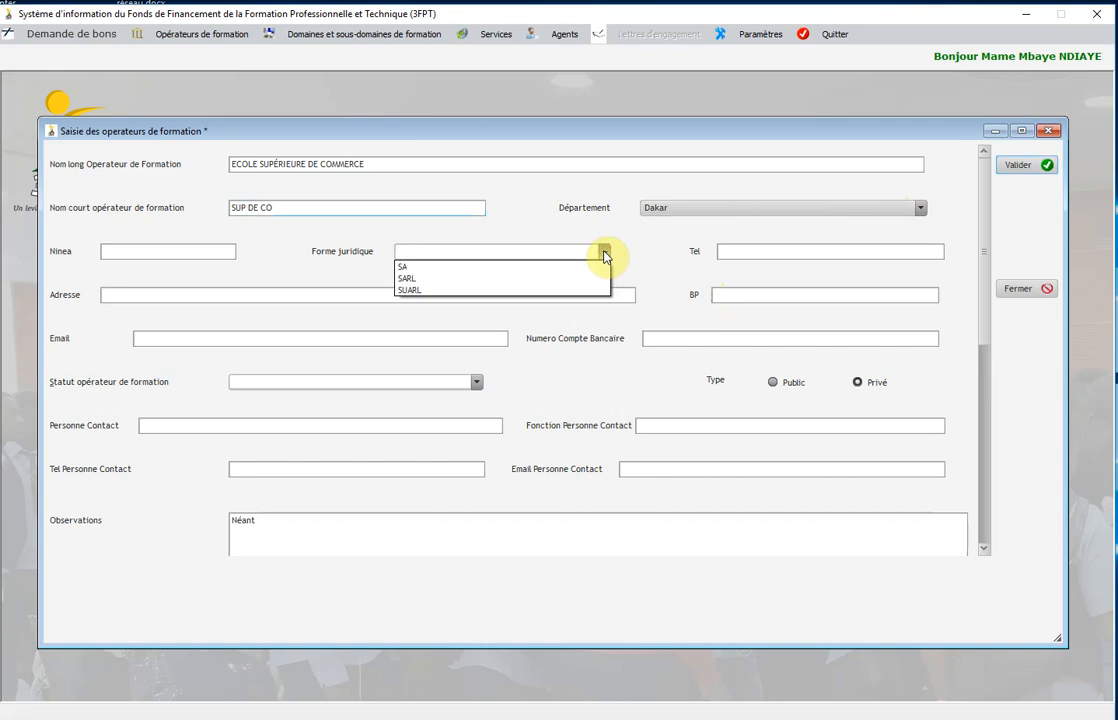
{"action": "left_click", "coordinate": [511, 279]}
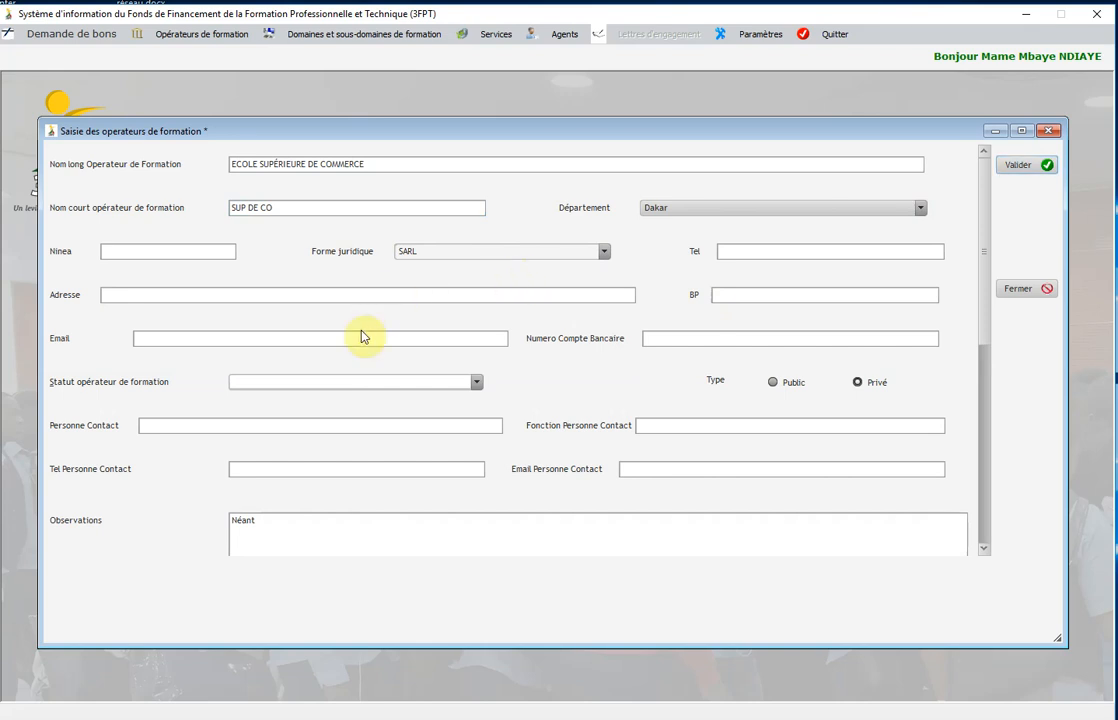
{"action": "left_click", "coordinate": [477, 382]}
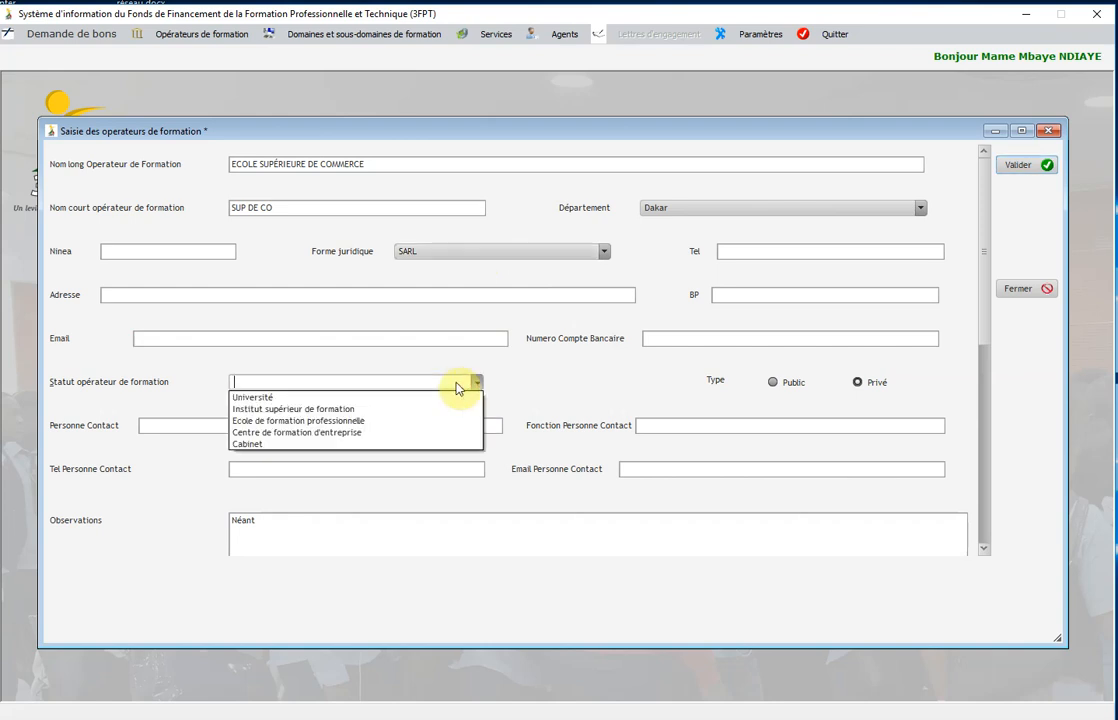
{"action": "left_click", "coordinate": [360, 410]}
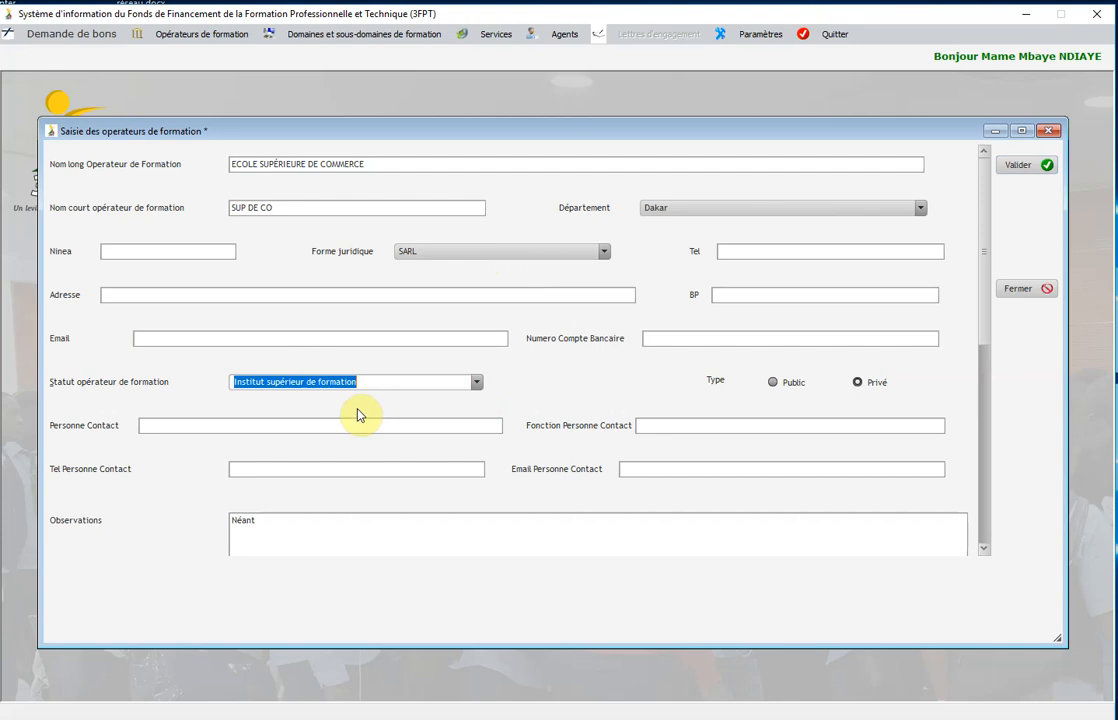
{"action": "left_click", "coordinate": [858, 390]}
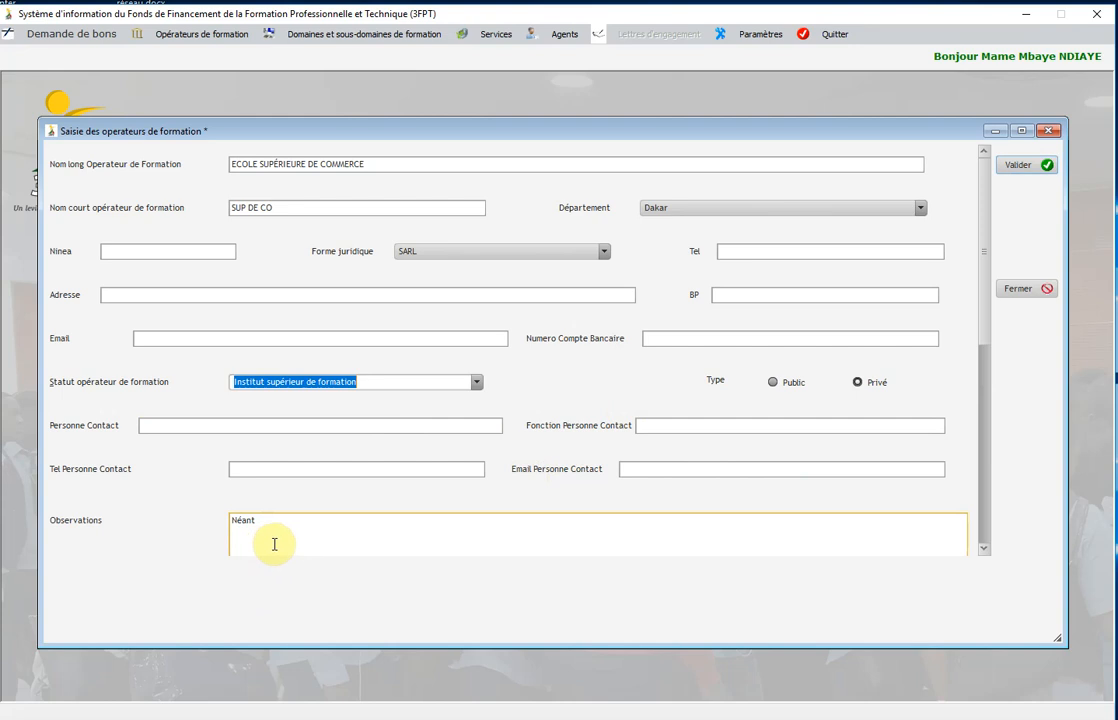
Save the ECOLE SUPÉRIEURE DE COMMERCE operator record and close the operator entry form.
{"action": "left_click", "coordinate": [1021, 172]}
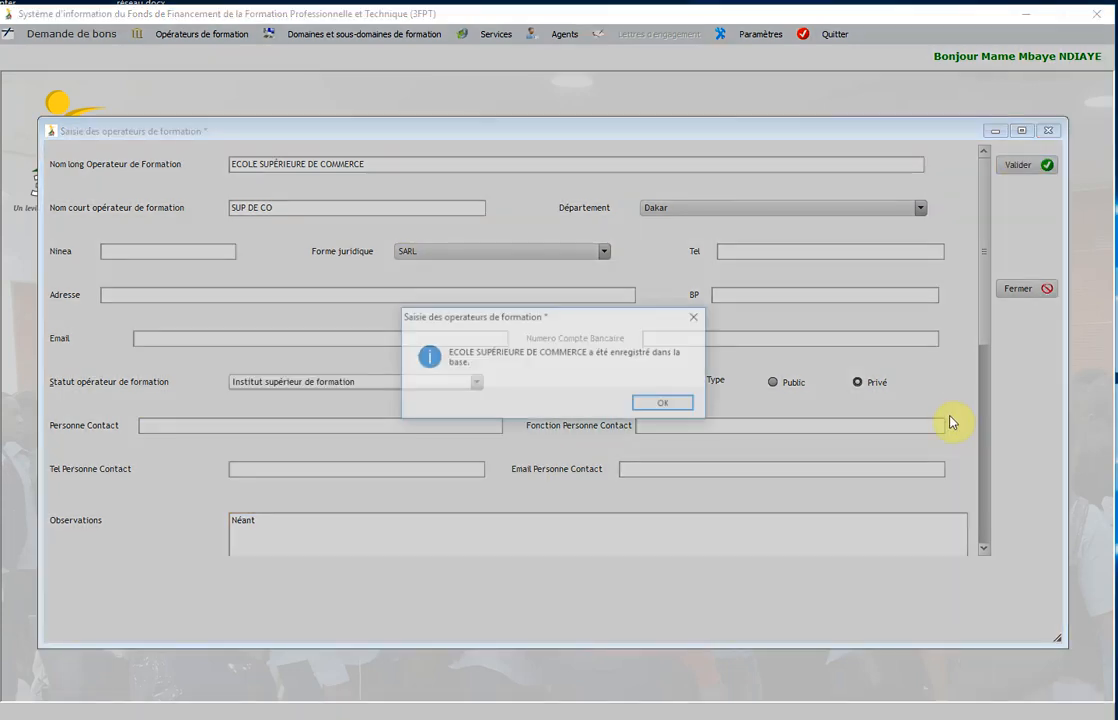
{"action": "left_click", "coordinate": [665, 404]}
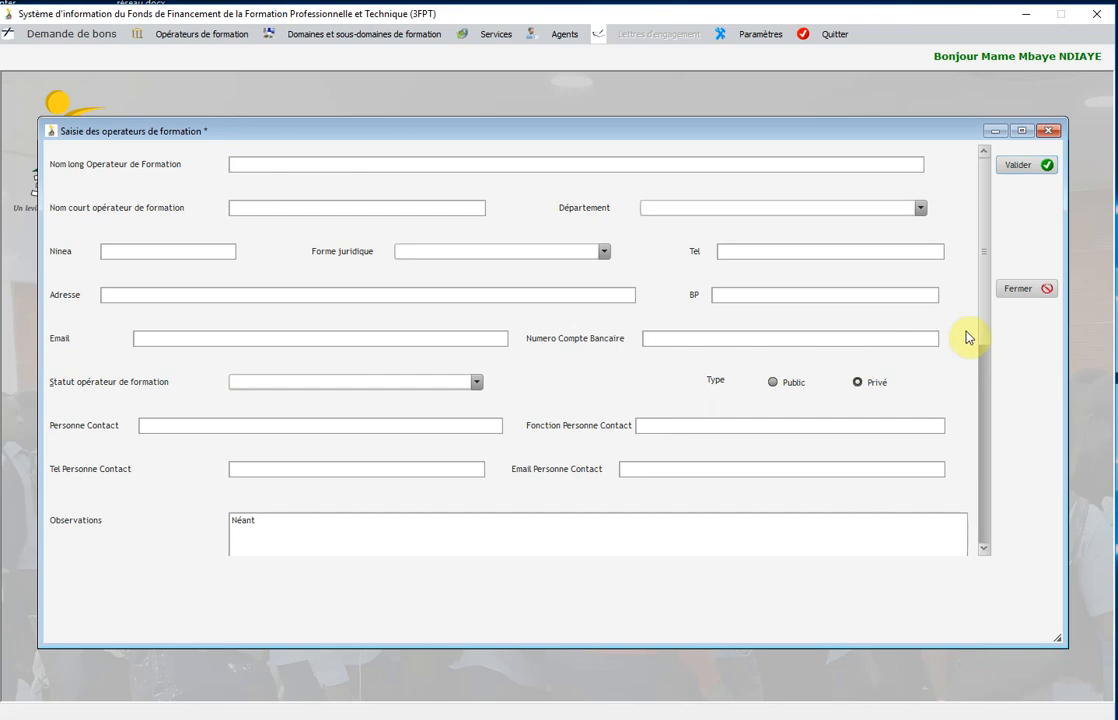
{"action": "left_click", "coordinate": [1020, 292]}
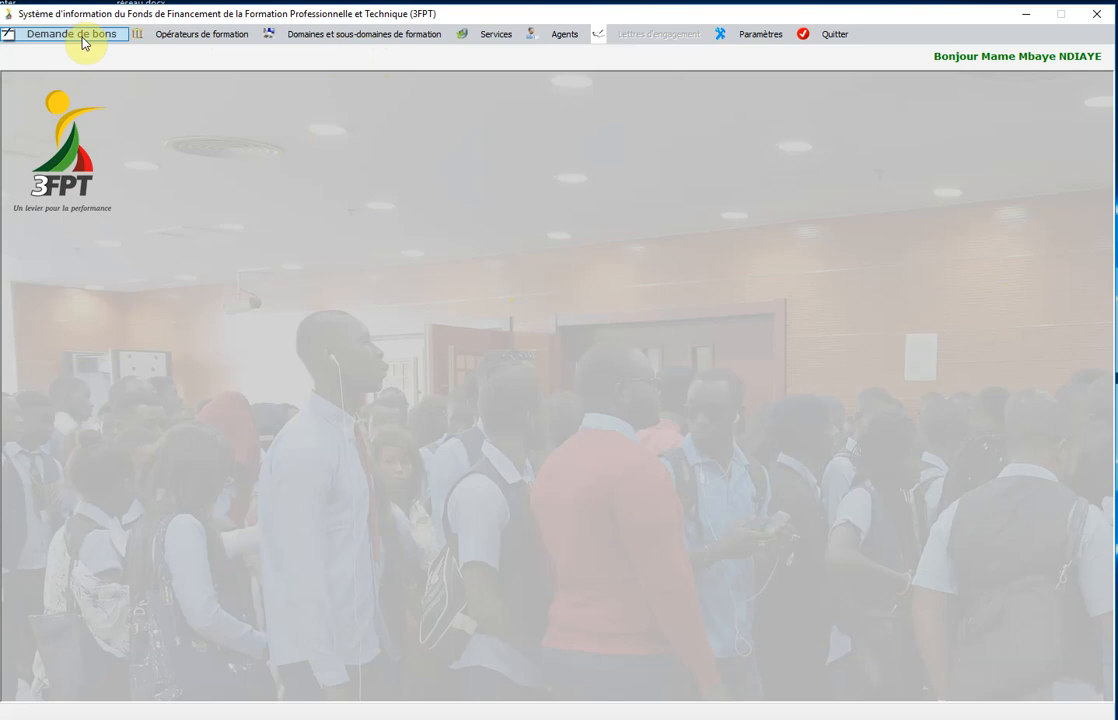
Open the operators table for modification and change the SUP DE CO address to Av. FAIDHERBE.
{"action": "left_click", "coordinate": [196, 37]}
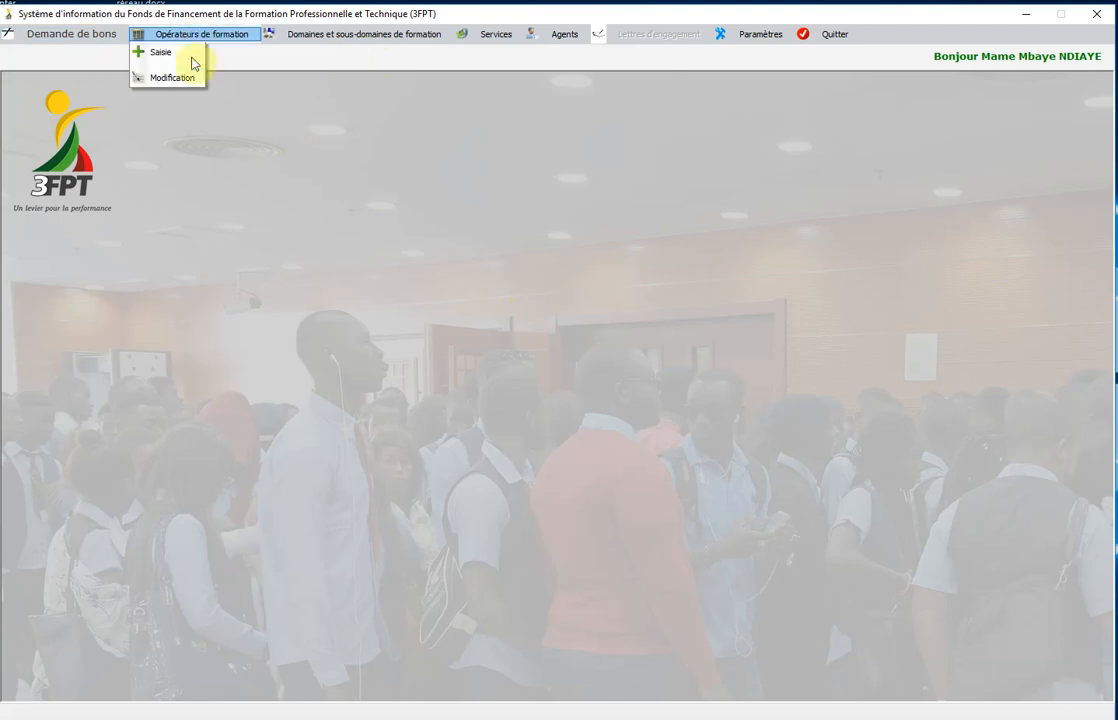
{"action": "left_click", "coordinate": [190, 78]}
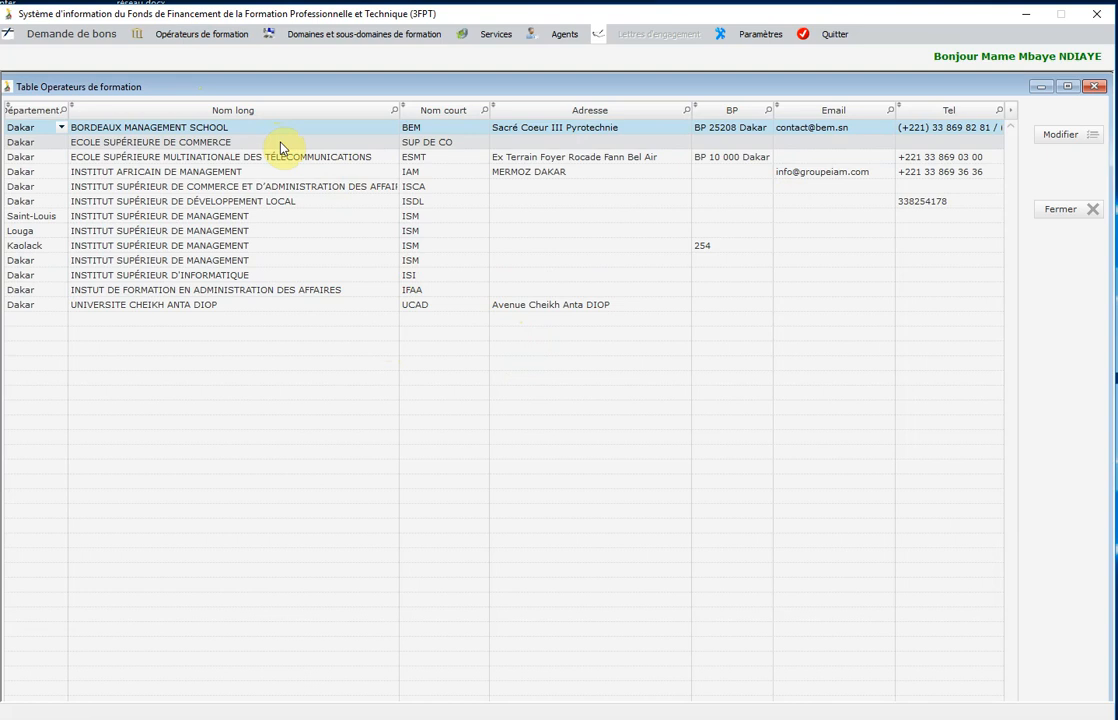
{"action": "left_click", "coordinate": [514, 141]}
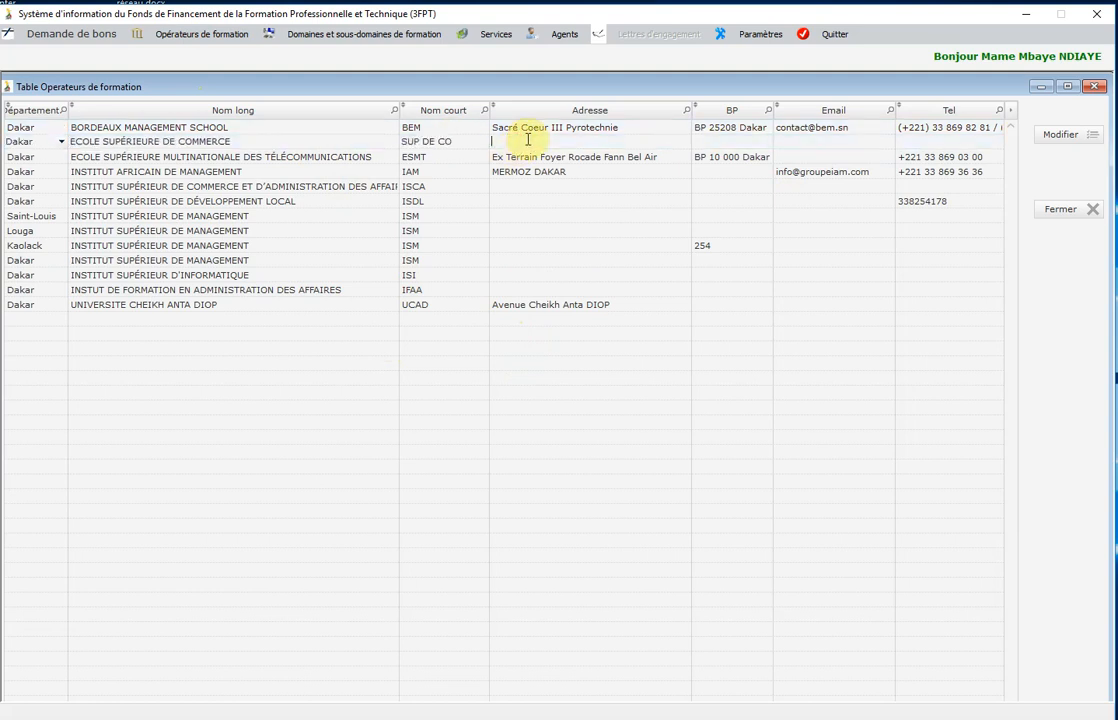
{"action": "type", "text": "Av. FAIDHERBE"}
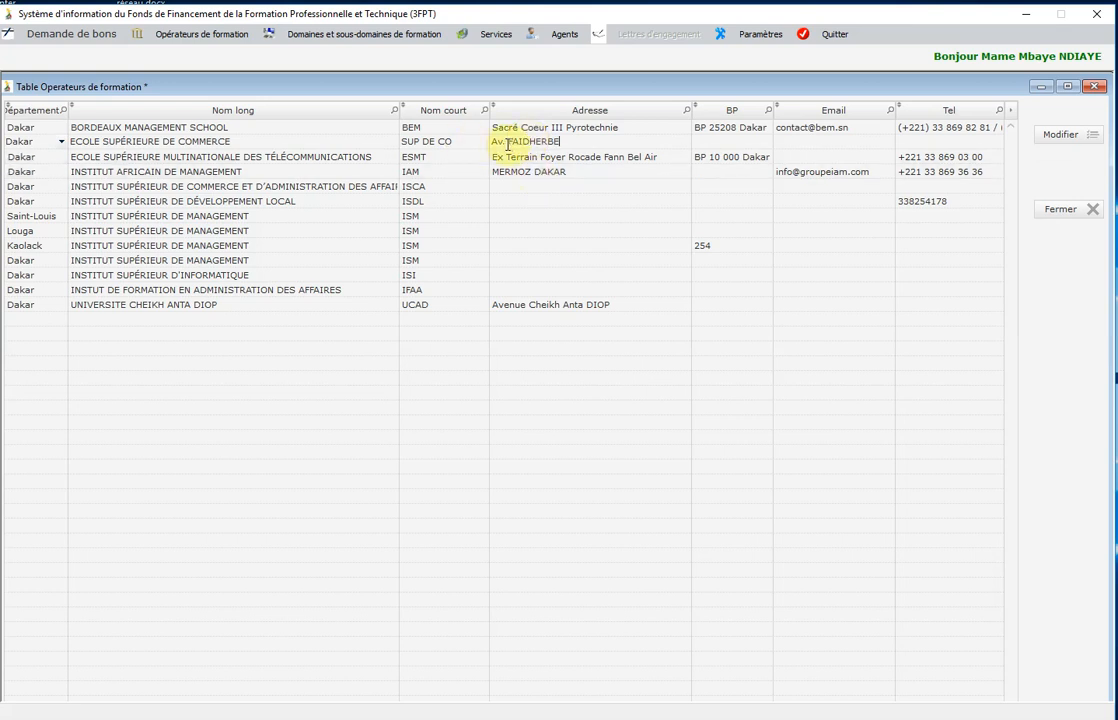
{"action": "left_click", "coordinate": [512, 164]}
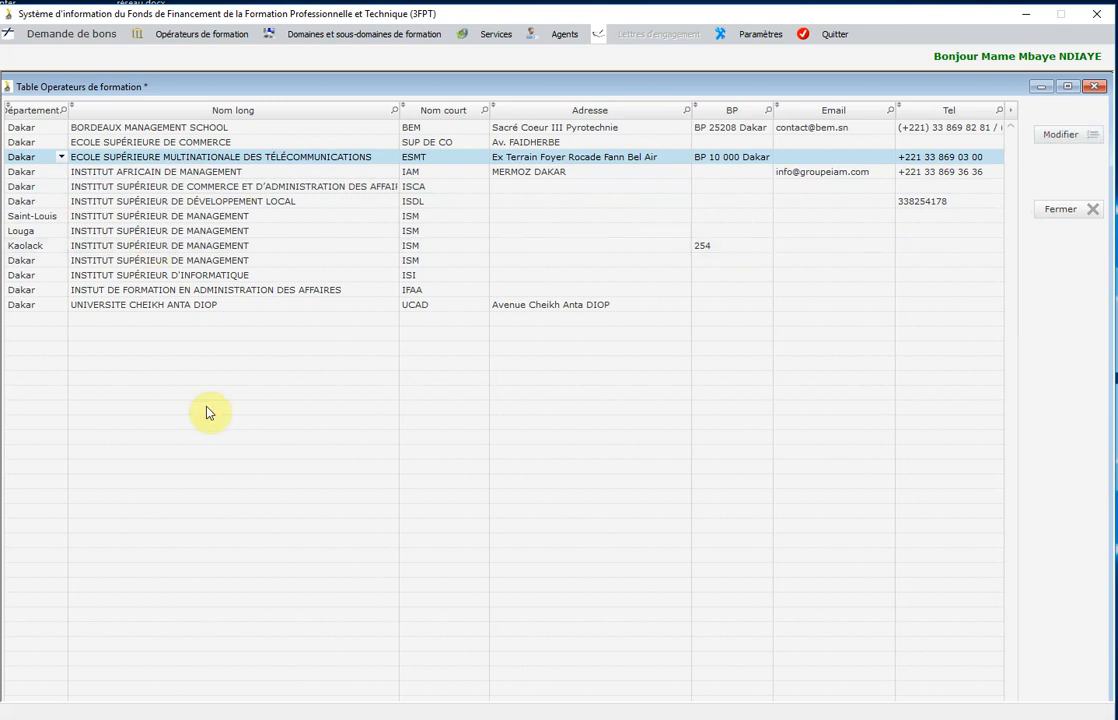
Open INSTITUT SUPÉRIEUR D'INFORMATIQUE for modification and enter the contact person's name and role Directeur.
{"action": "left_click", "coordinate": [226, 280]}
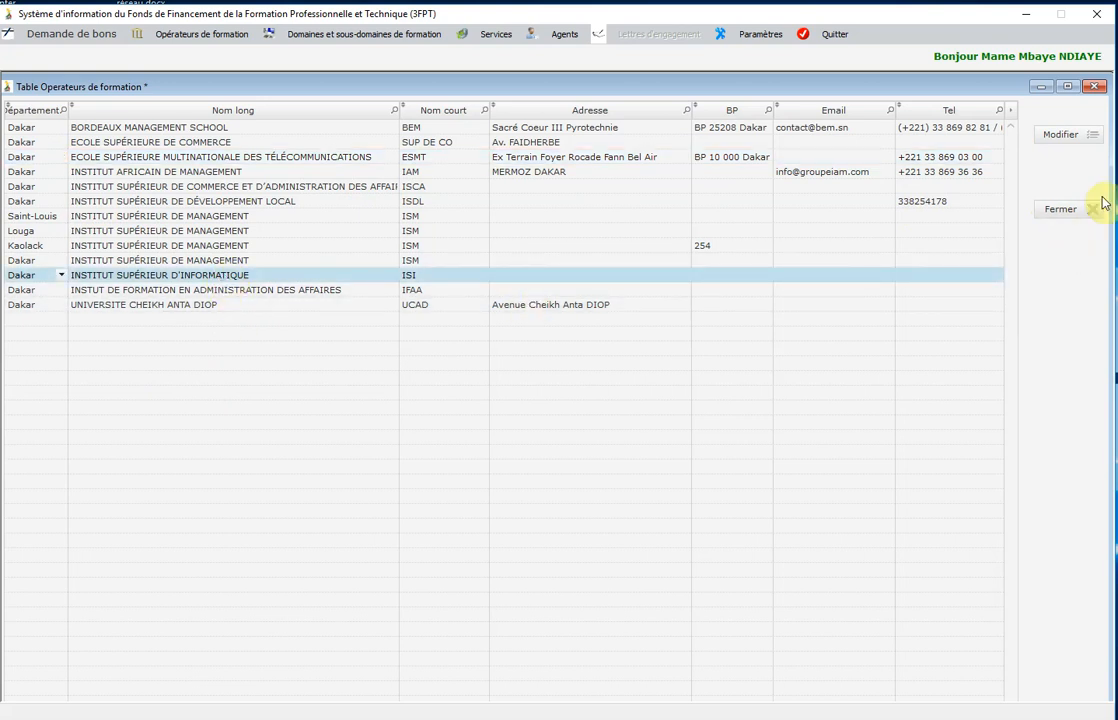
{"action": "left_click", "coordinate": [1075, 138]}
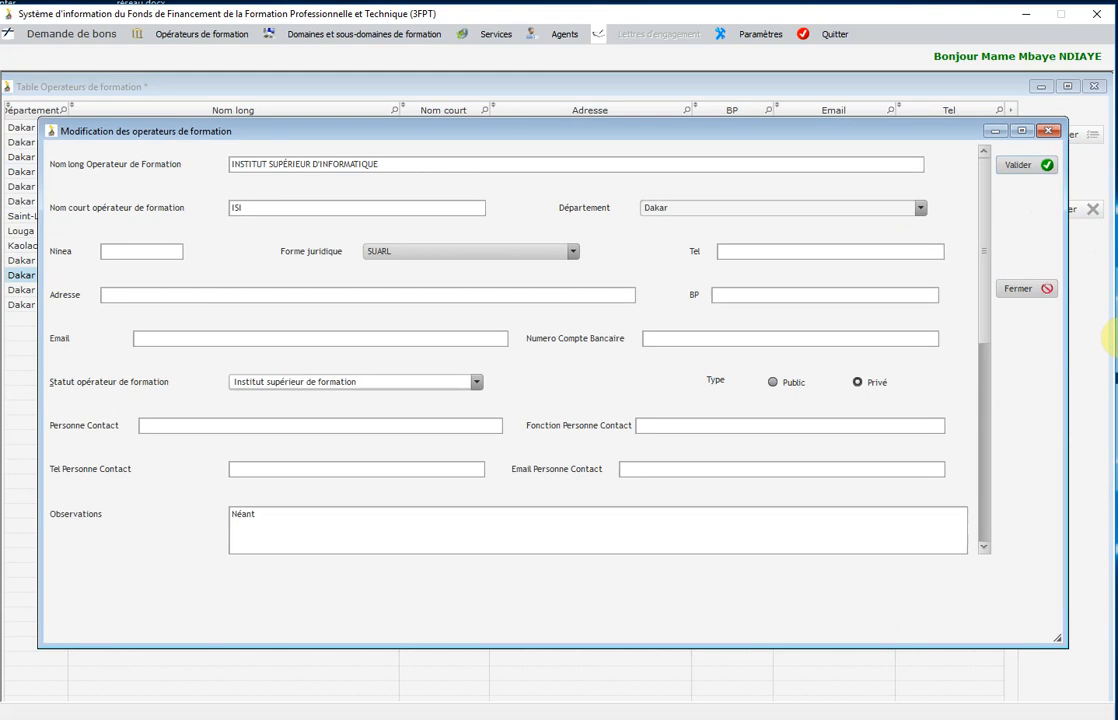
{"action": "left_click", "coordinate": [152, 255]}
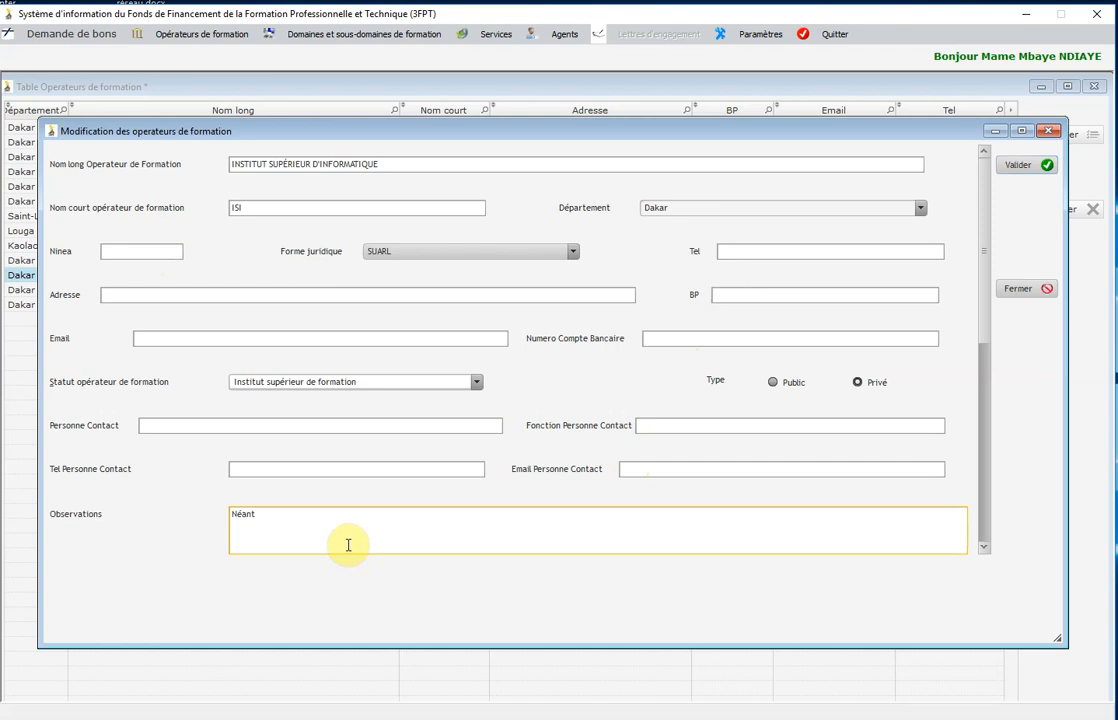
{"action": "left_click", "coordinate": [287, 424]}
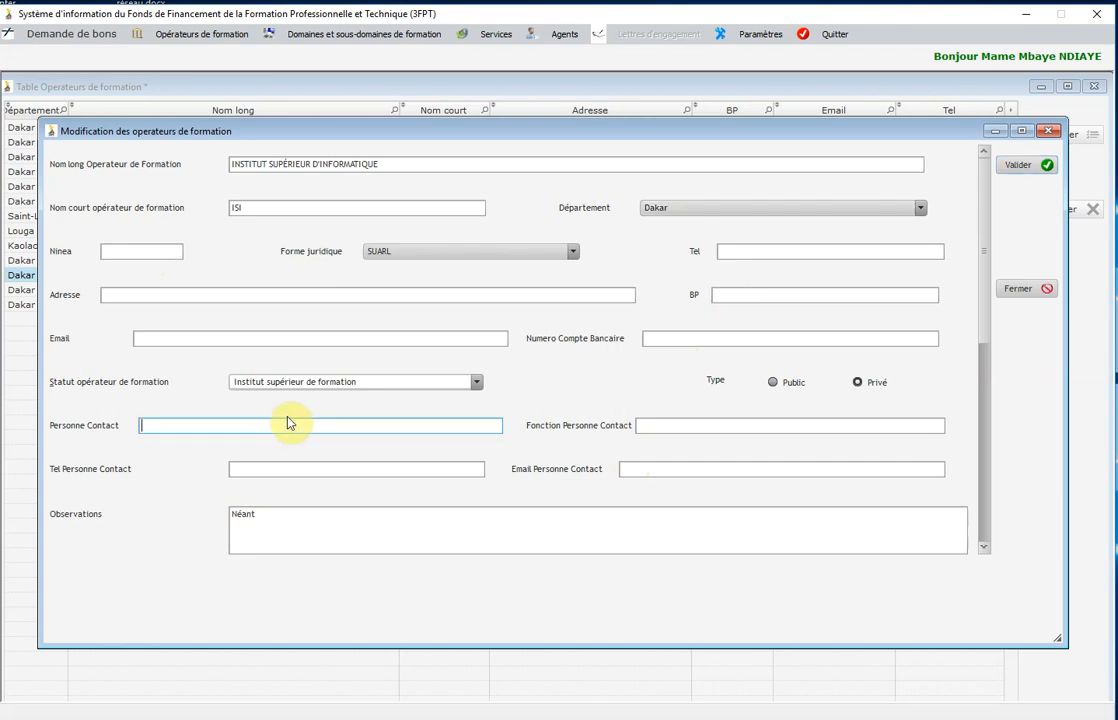
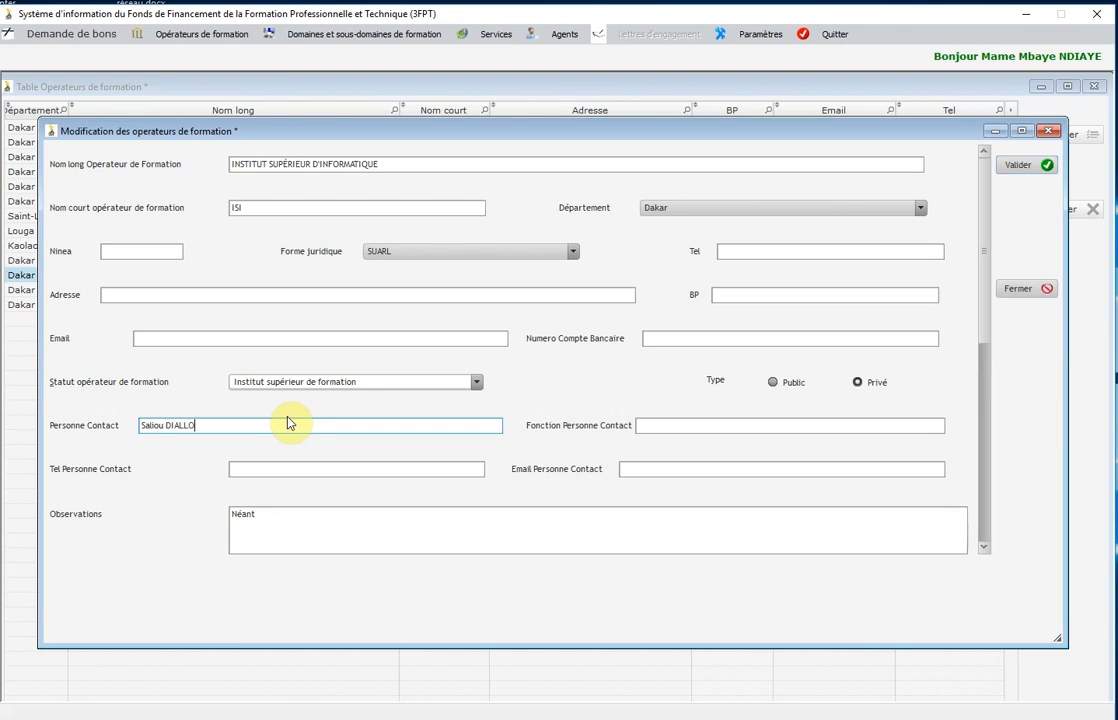
{"action": "left_click", "coordinate": [688, 424]}
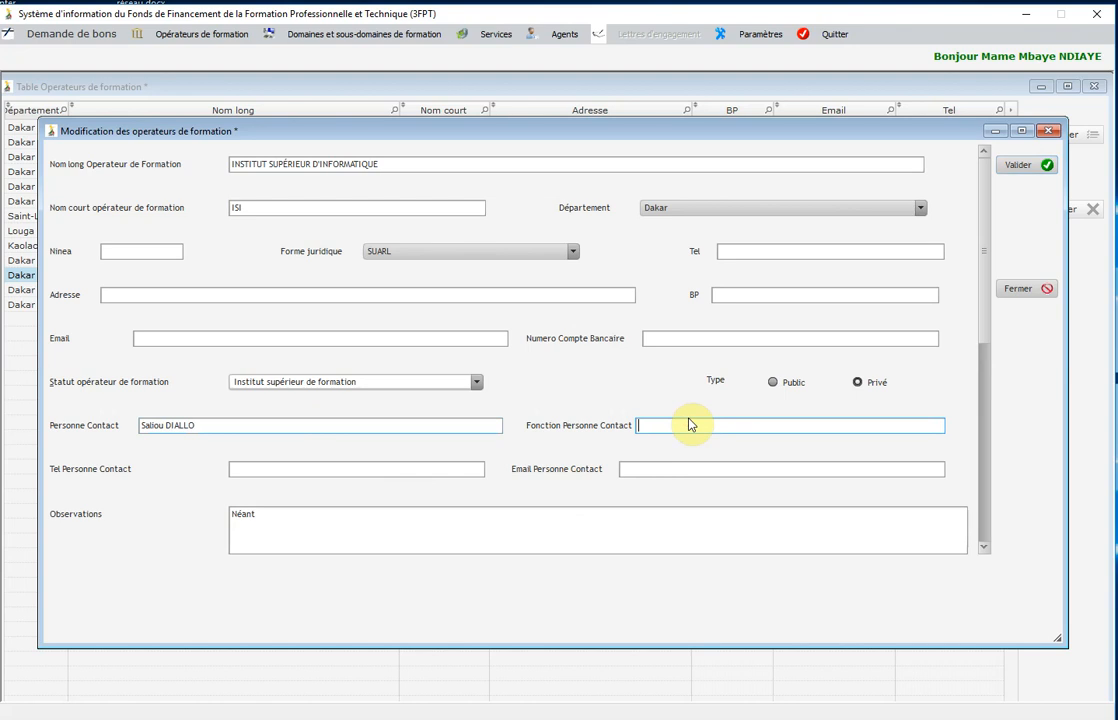
{"action": "type", "text": "Directeur"}
Add the contact person's phone number and e-mail address, then save the ISI changes.
{"action": "left_click", "coordinate": [392, 468]}
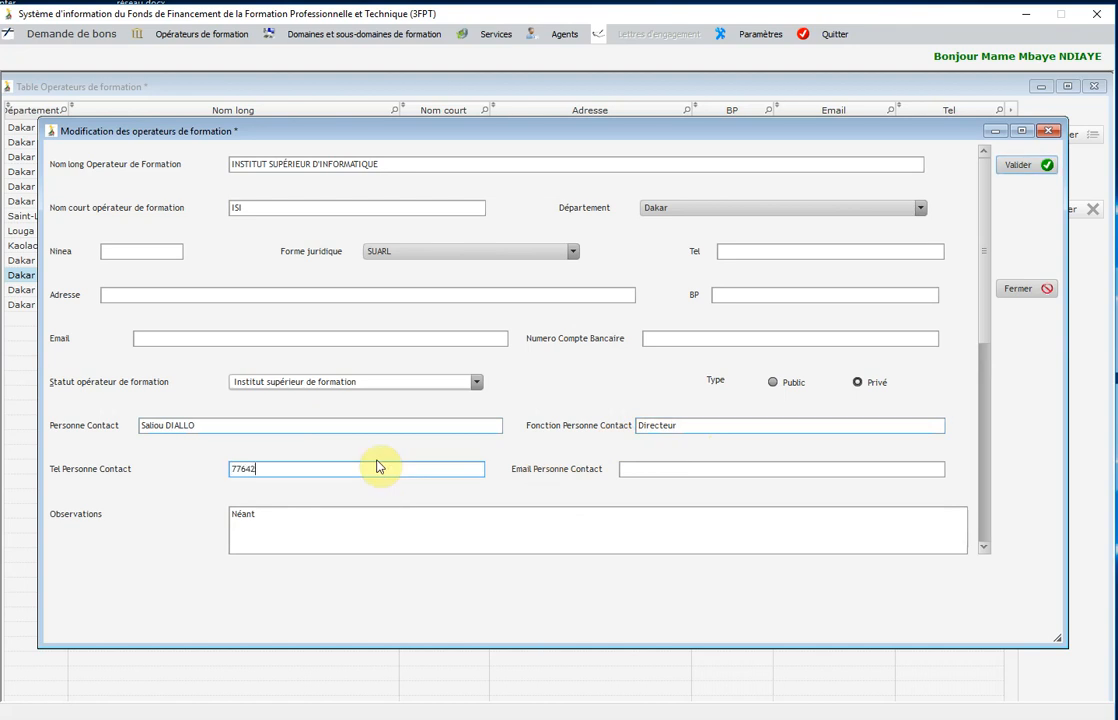
{"action": "left_click", "coordinate": [631, 467]}
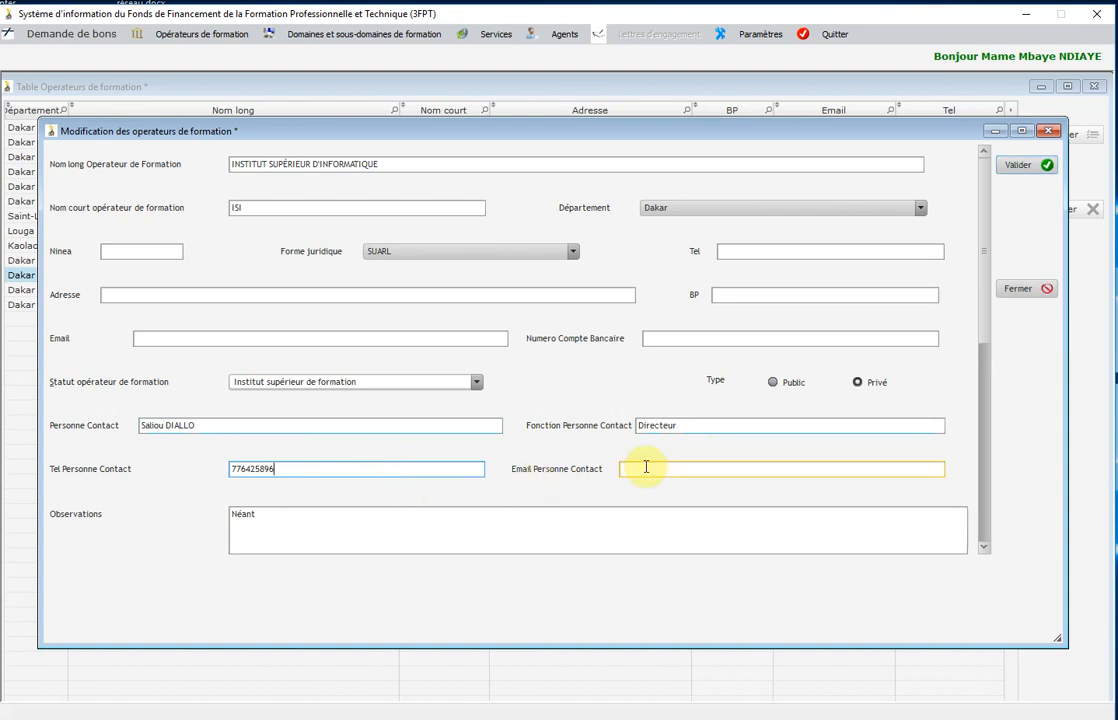
{"action": "left_click", "coordinate": [1020, 164]}
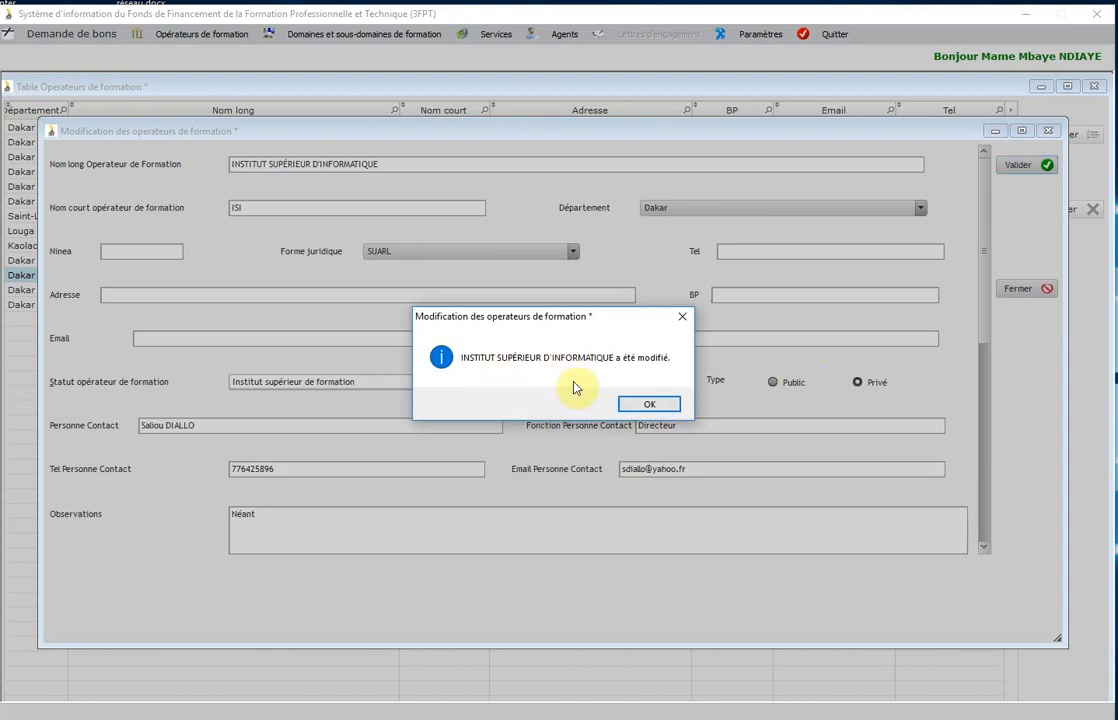
Dismiss the confirmation, close the ISI details and operators table, and show the Demande de bons menu.
{"action": "left_click", "coordinate": [648, 404]}
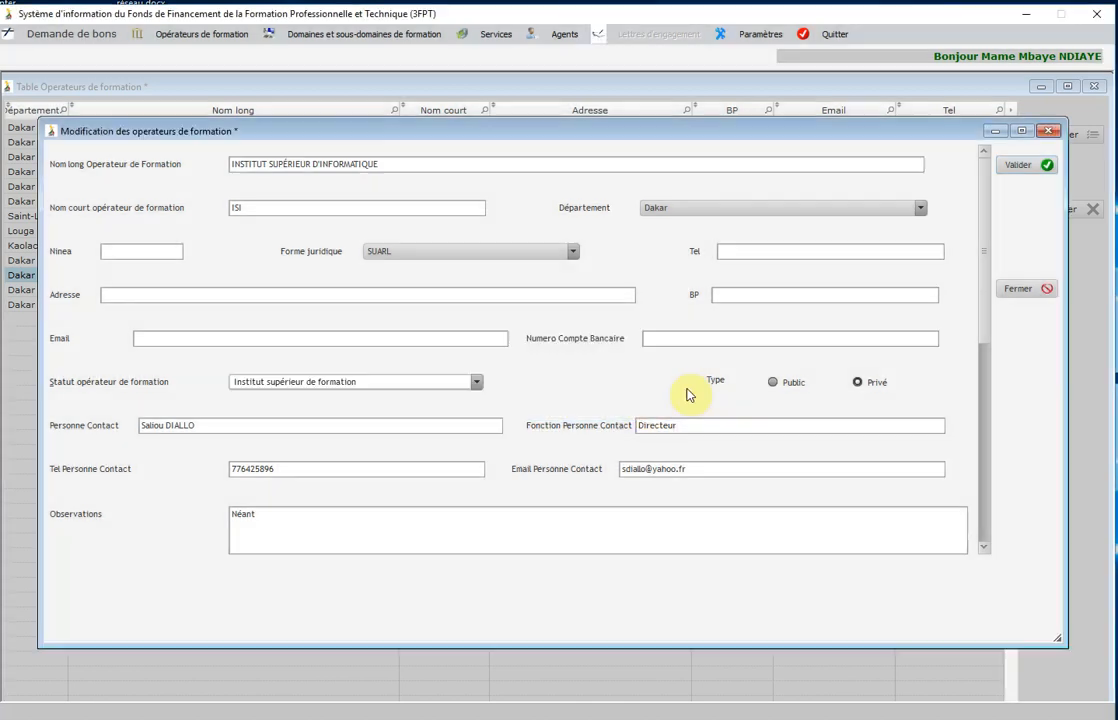
{"action": "left_click", "coordinate": [1019, 290]}
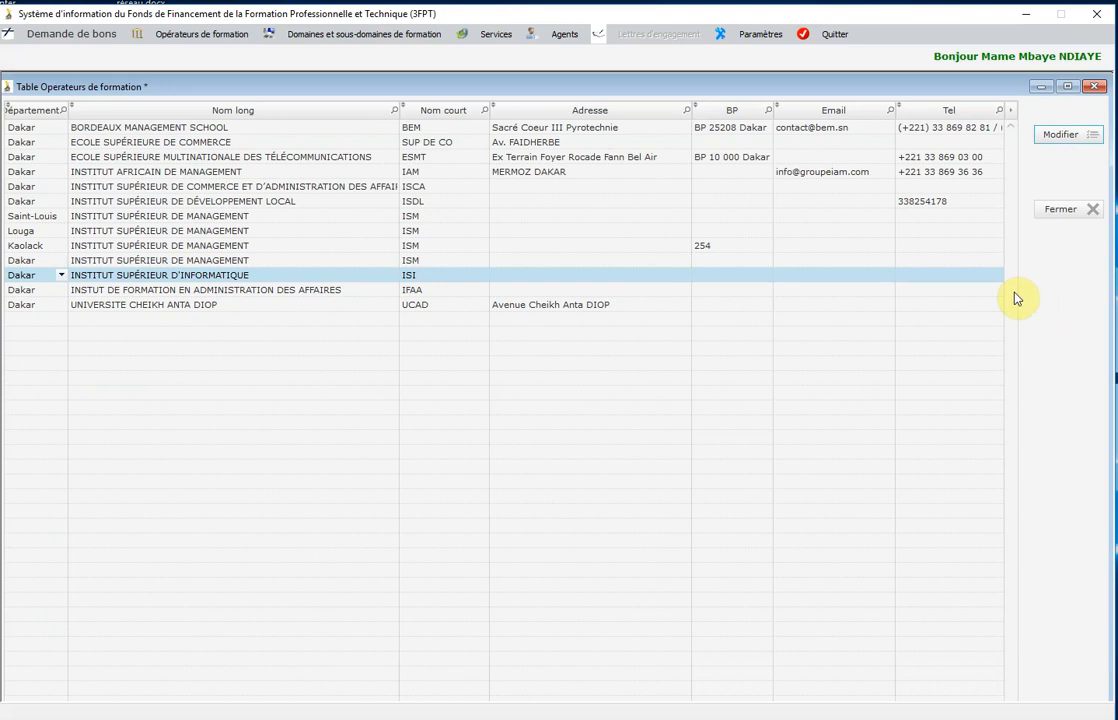
{"action": "left_click", "coordinate": [1062, 138]}
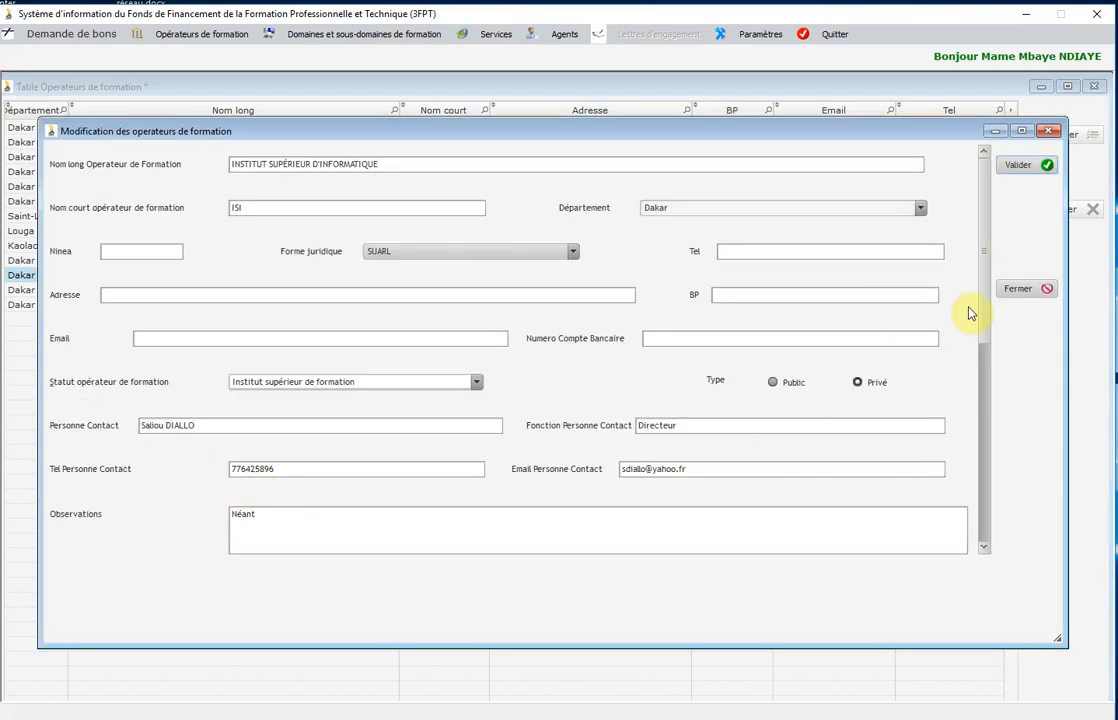
{"action": "left_click", "coordinate": [1031, 289]}
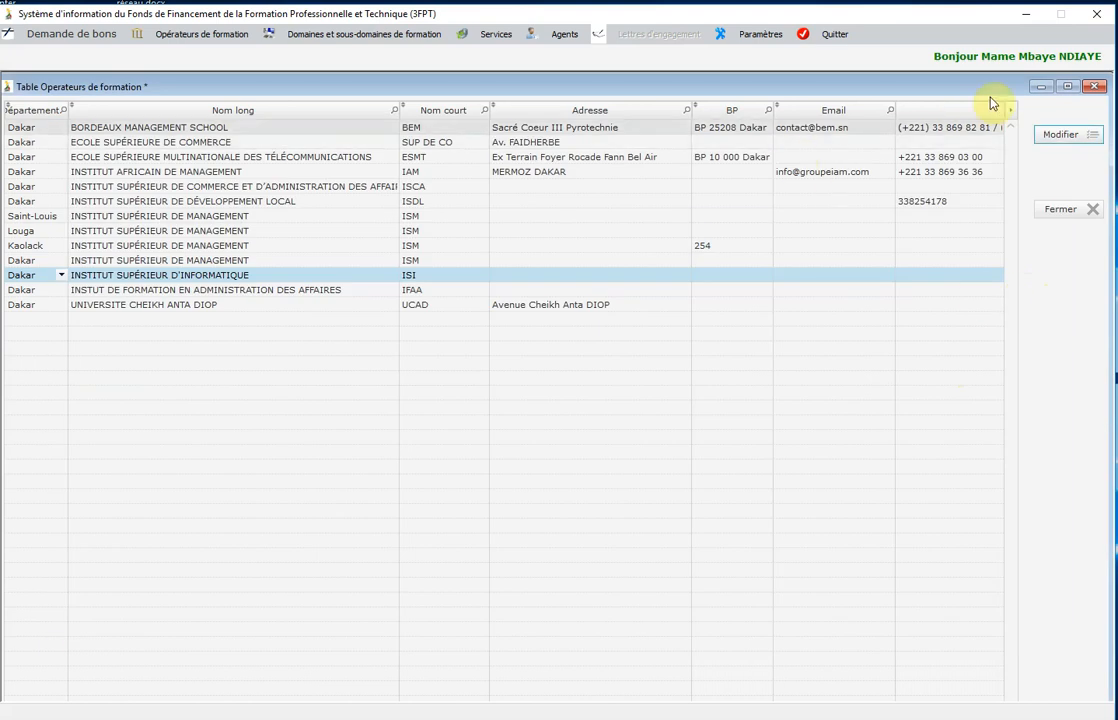
{"action": "left_click", "coordinate": [1063, 212]}
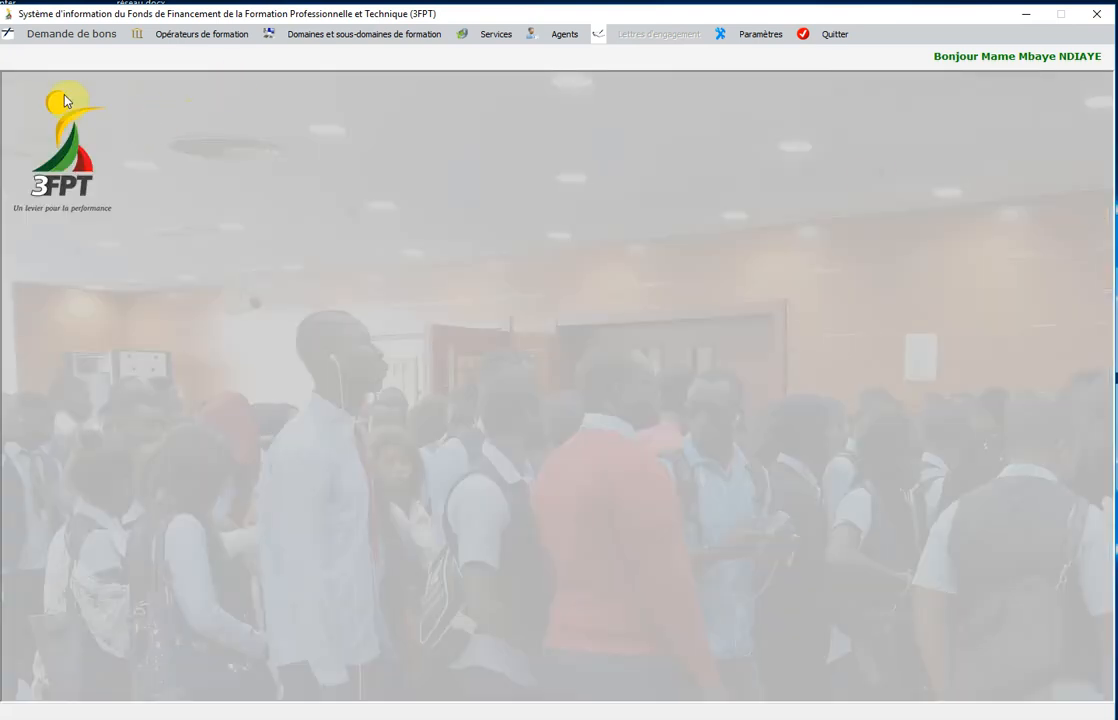
{"action": "left_click", "coordinate": [73, 38]}
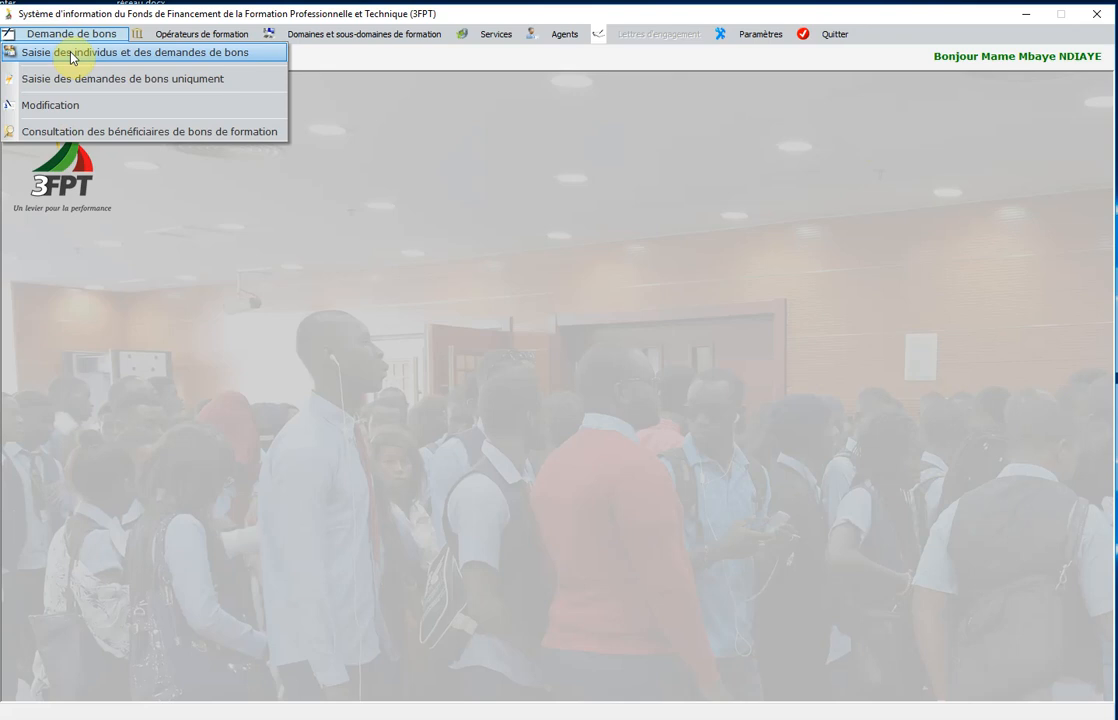
Open Saisie des individus et des demandes de bons and place the cursor in Prénom.
{"action": "left_click", "coordinate": [71, 57]}
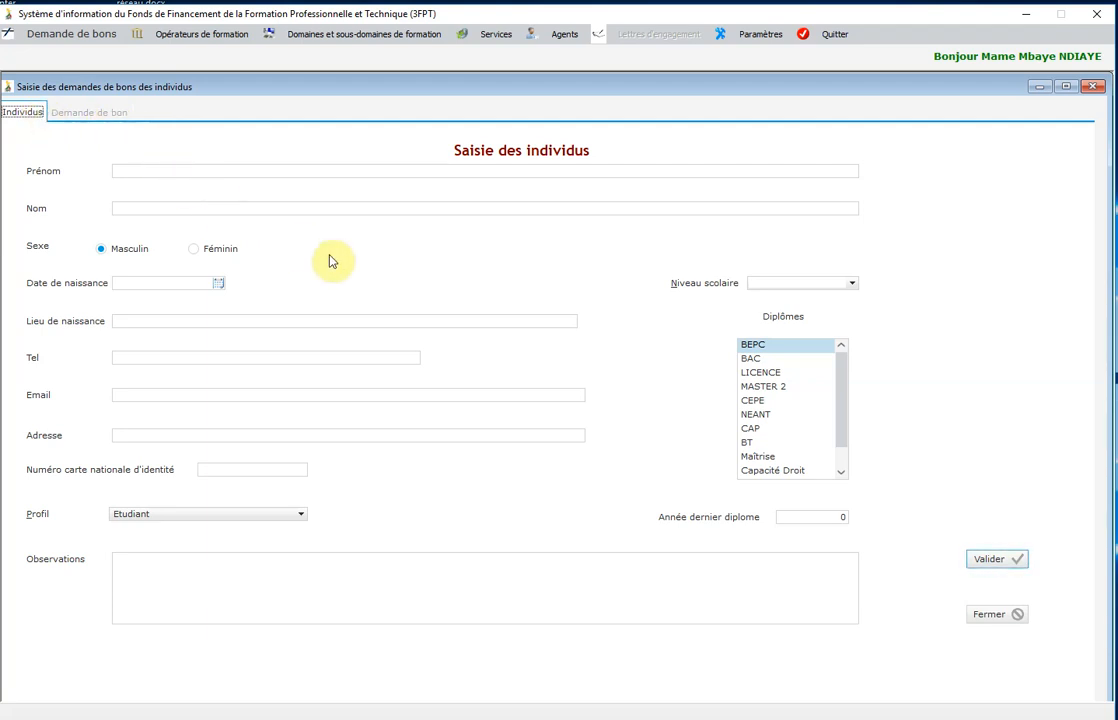
{"action": "left_click", "coordinate": [258, 174]}
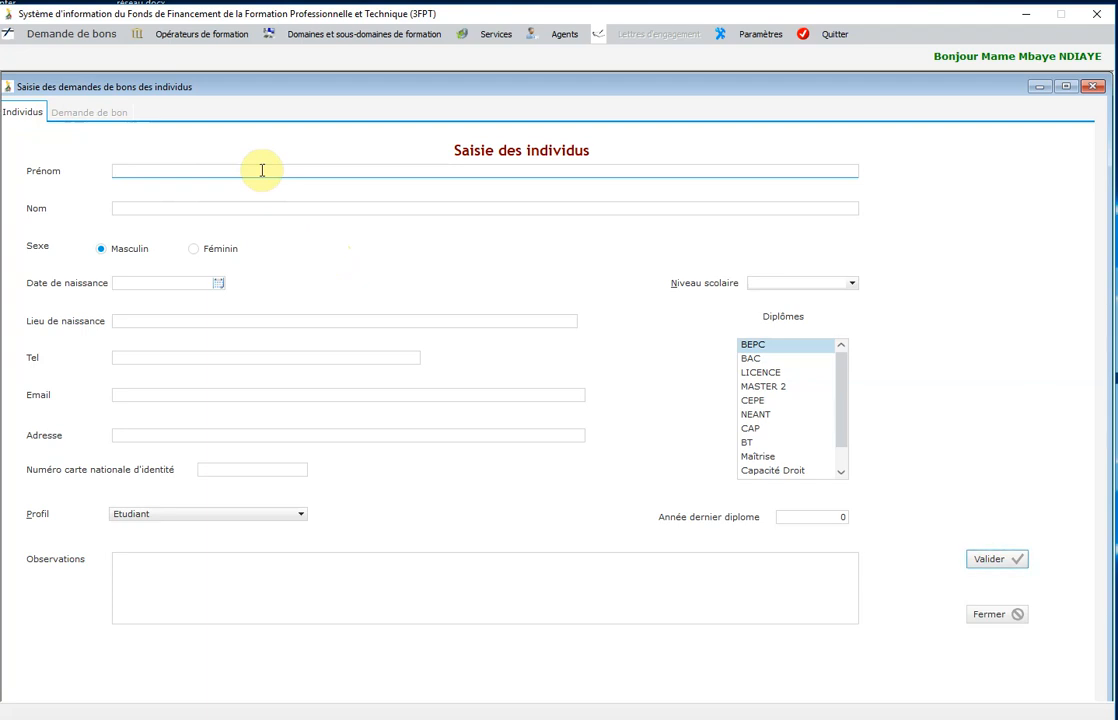
Enter the individual's first and last name and set the sex to Féminin.
{"action": "left_click", "coordinate": [196, 209]}
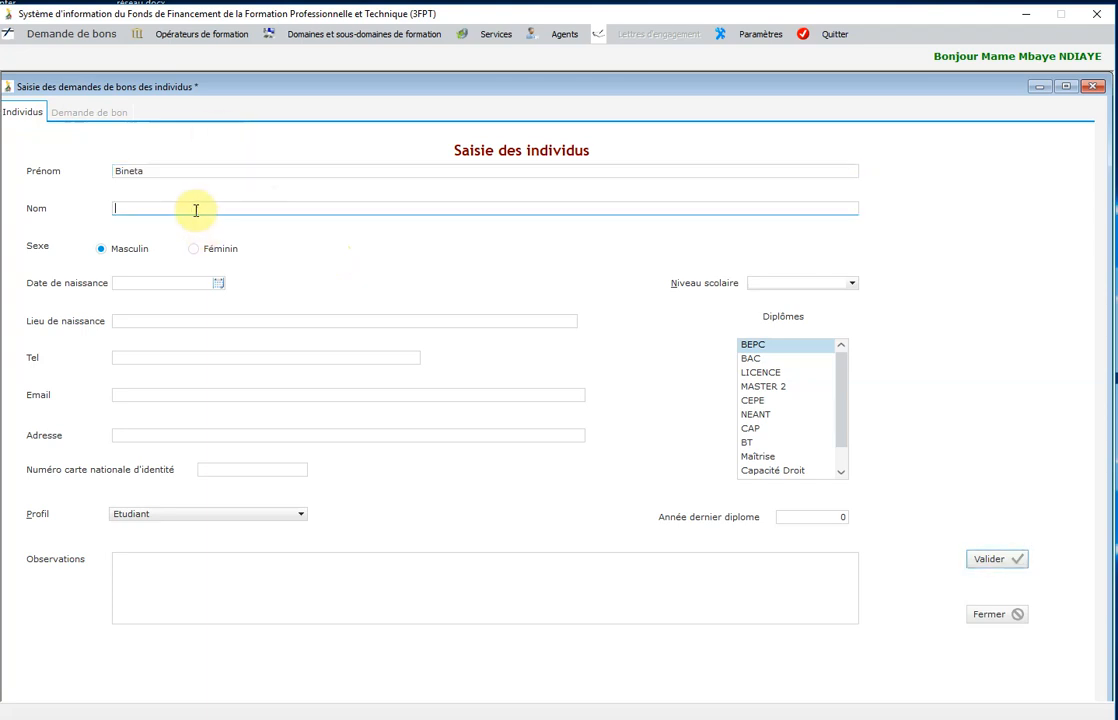
{"action": "left_click", "coordinate": [204, 249]}
Set the birth day to the 15th, correct the birth year, and choose school level BAC + 1.
{"action": "left_click", "coordinate": [218, 284]}
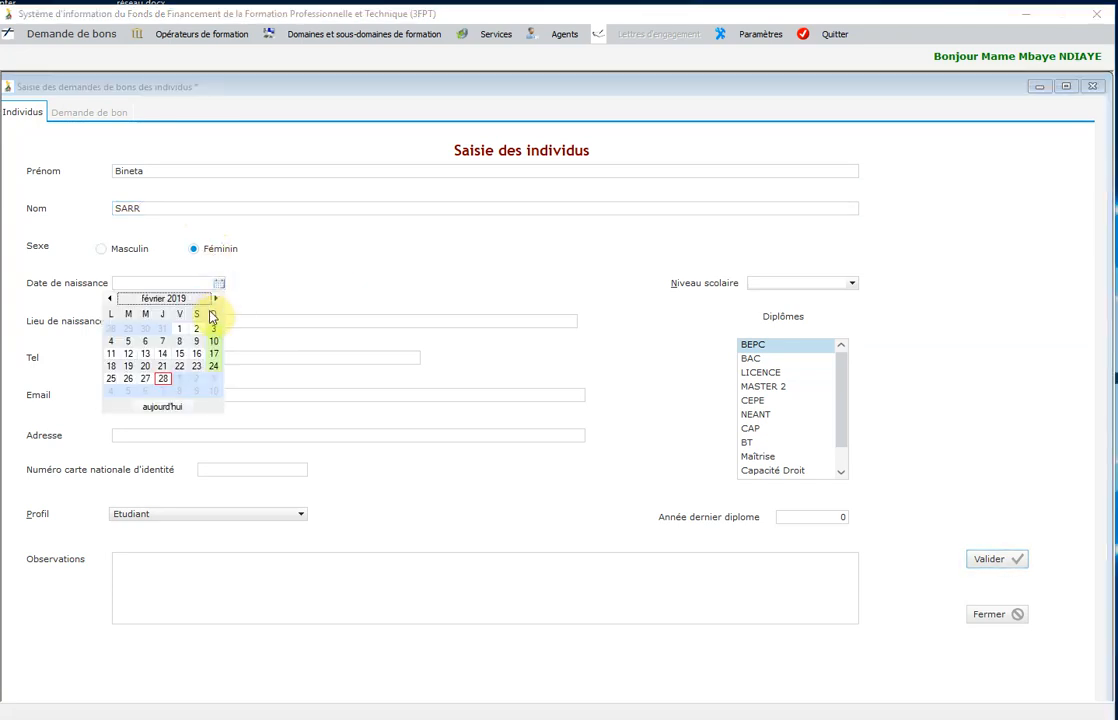
{"action": "left_click", "coordinate": [181, 356]}
{"action": "left_click", "coordinate": [199, 284]}
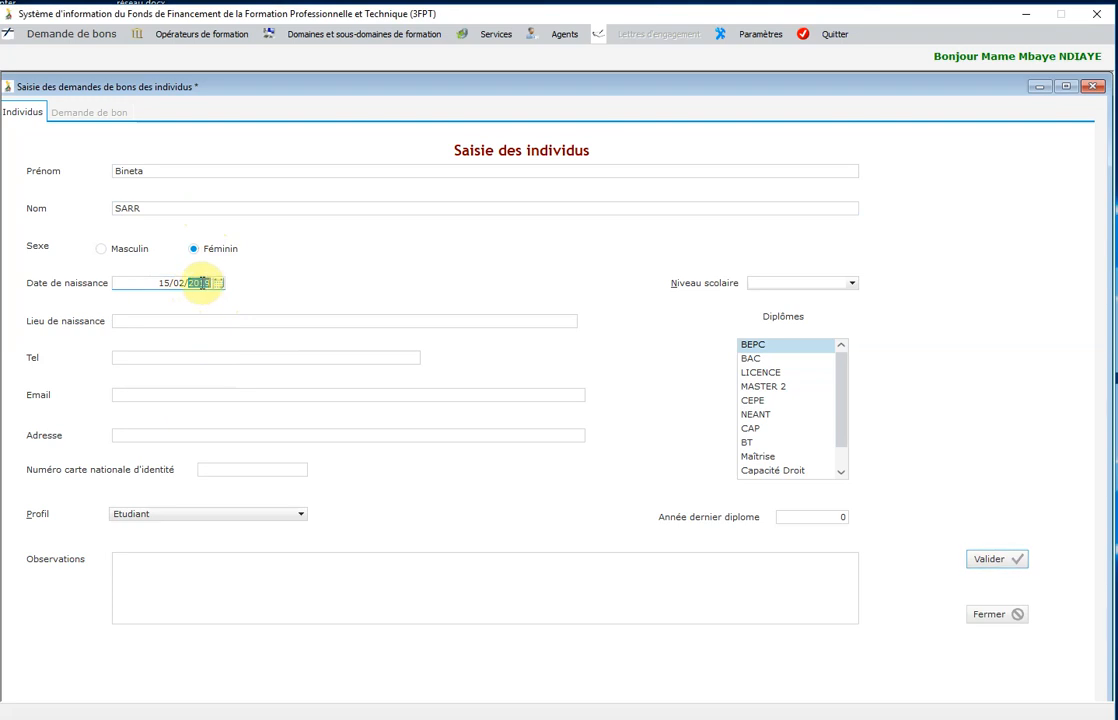
{"action": "type", "text": "19"}
{"action": "type", "text": "95"}
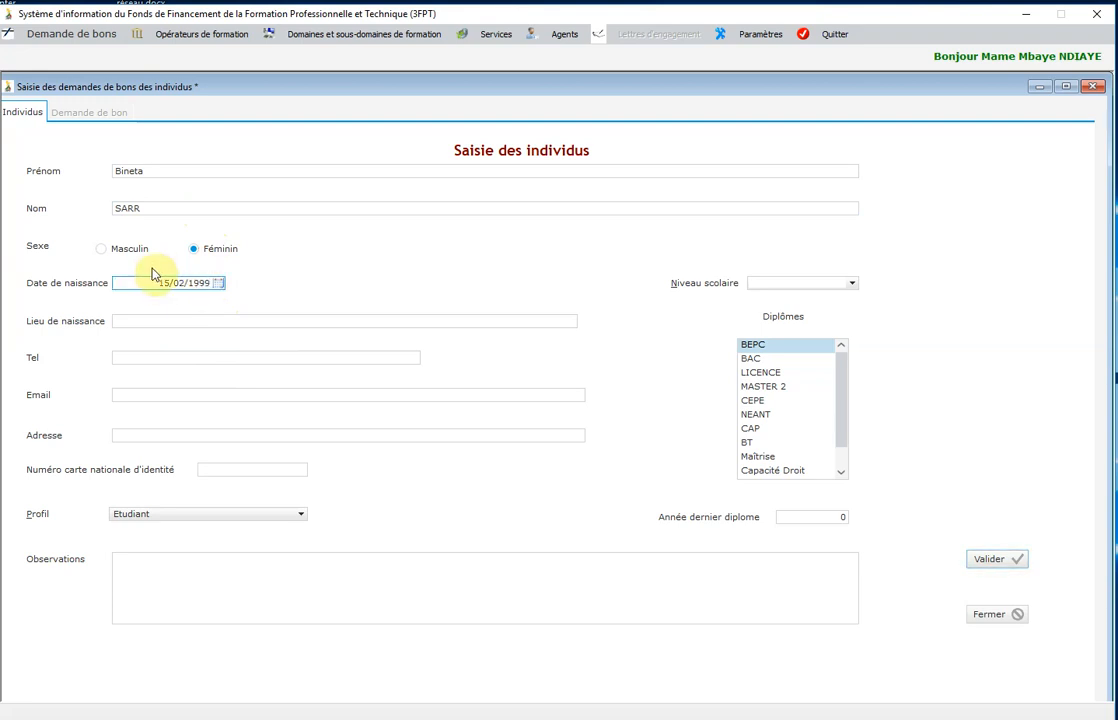
{"action": "left_click", "coordinate": [851, 284]}
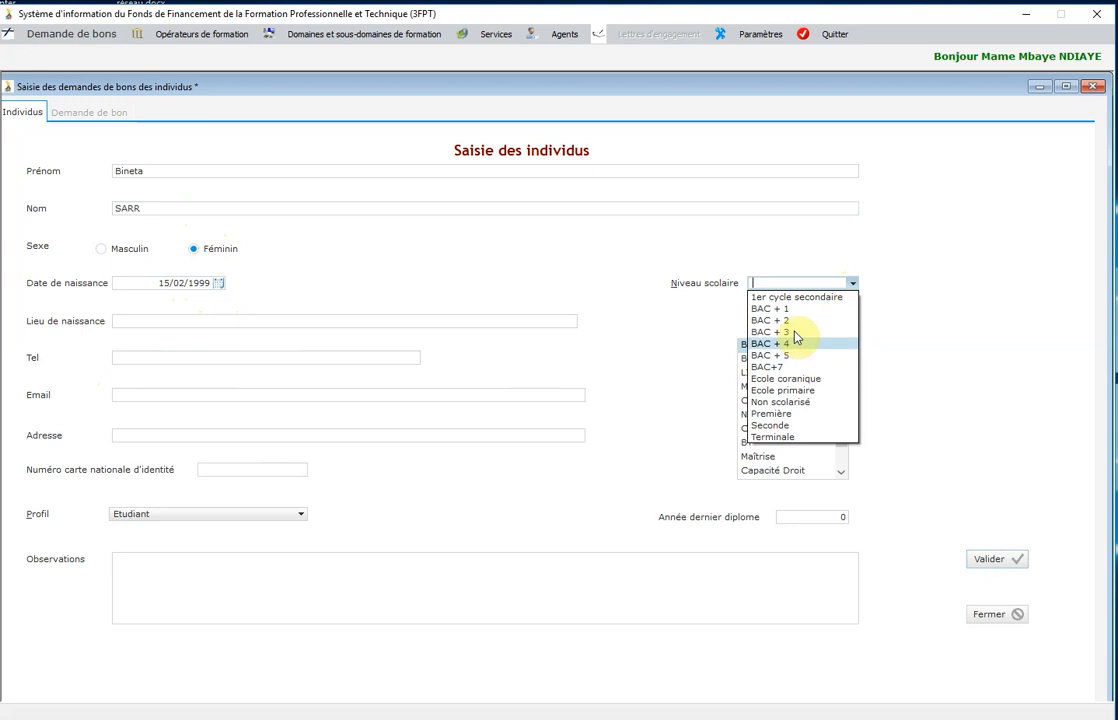
{"action": "left_click", "coordinate": [790, 309]}
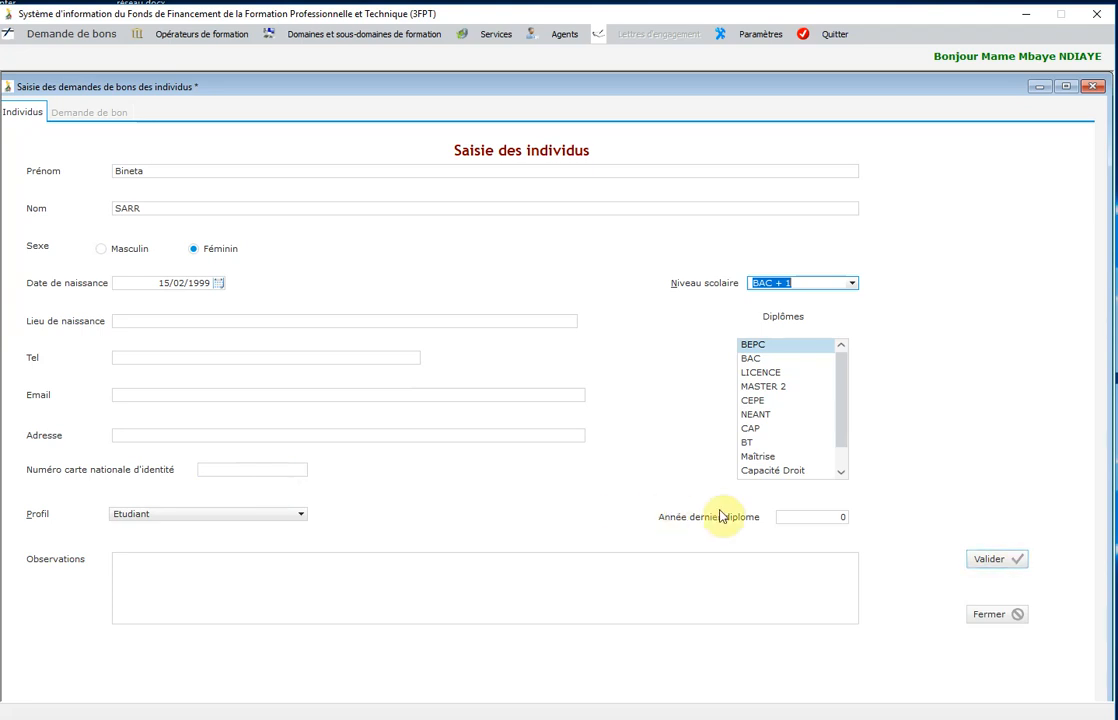
Add BAC and CEPE to the diplomas, enter last diploma year 2017, and save the individual.
{"action": "left_click", "coordinate": [754, 357]}
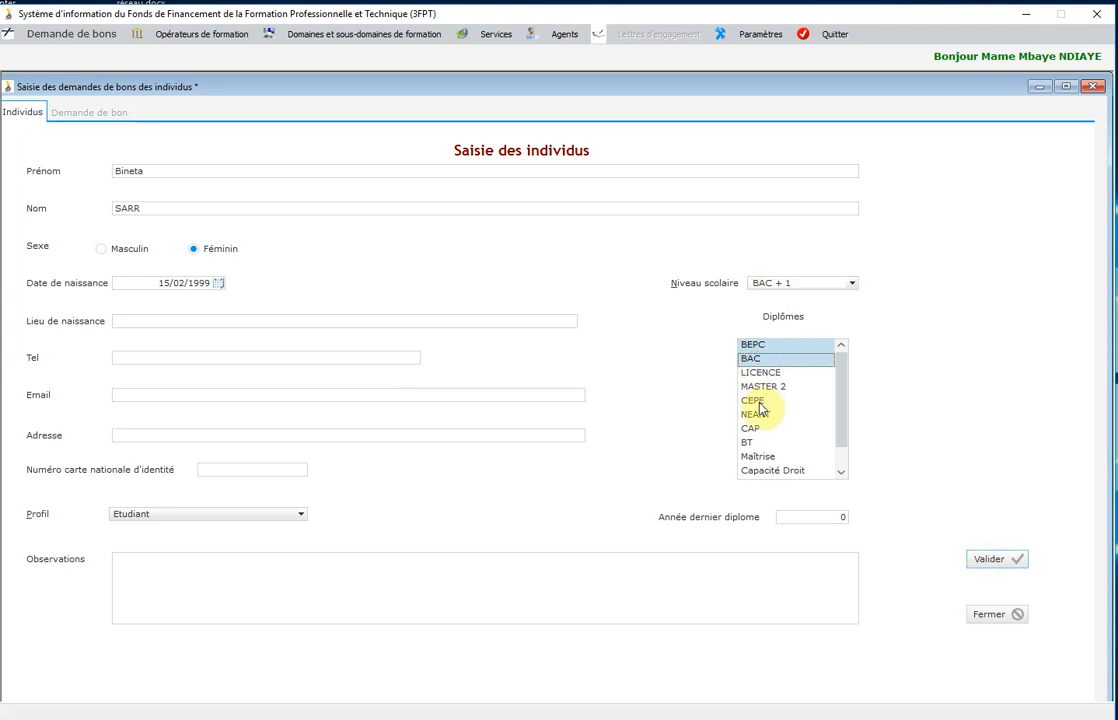
{"action": "left_click", "coordinate": [759, 401]}
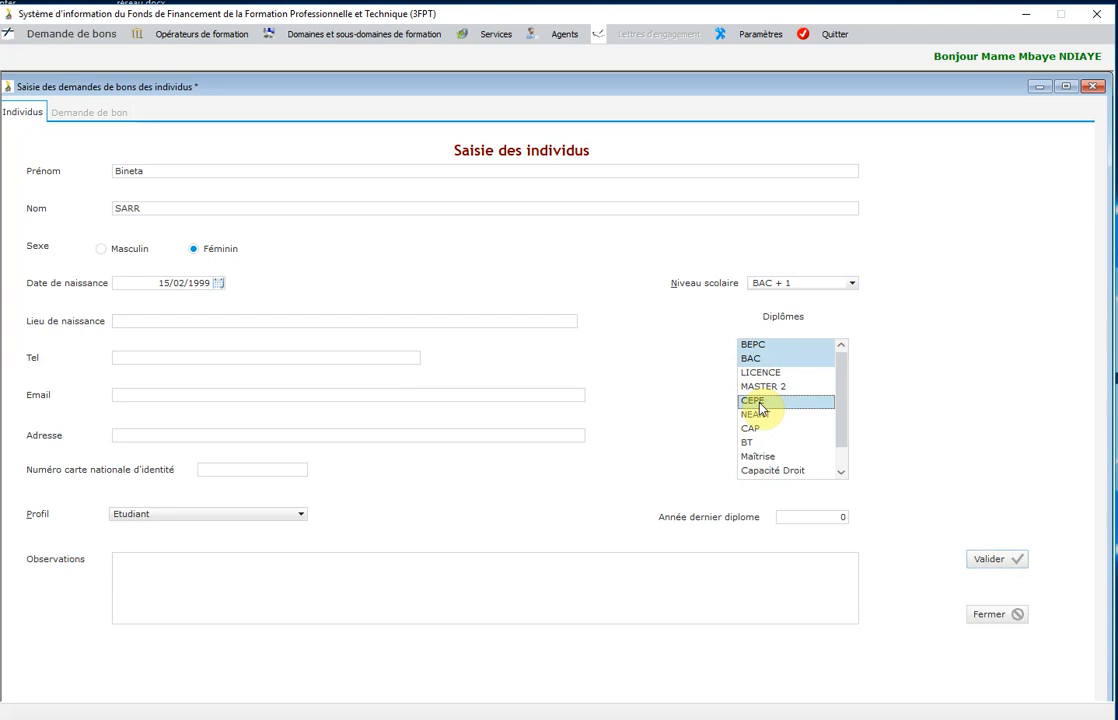
{"action": "left_click", "coordinate": [802, 516]}
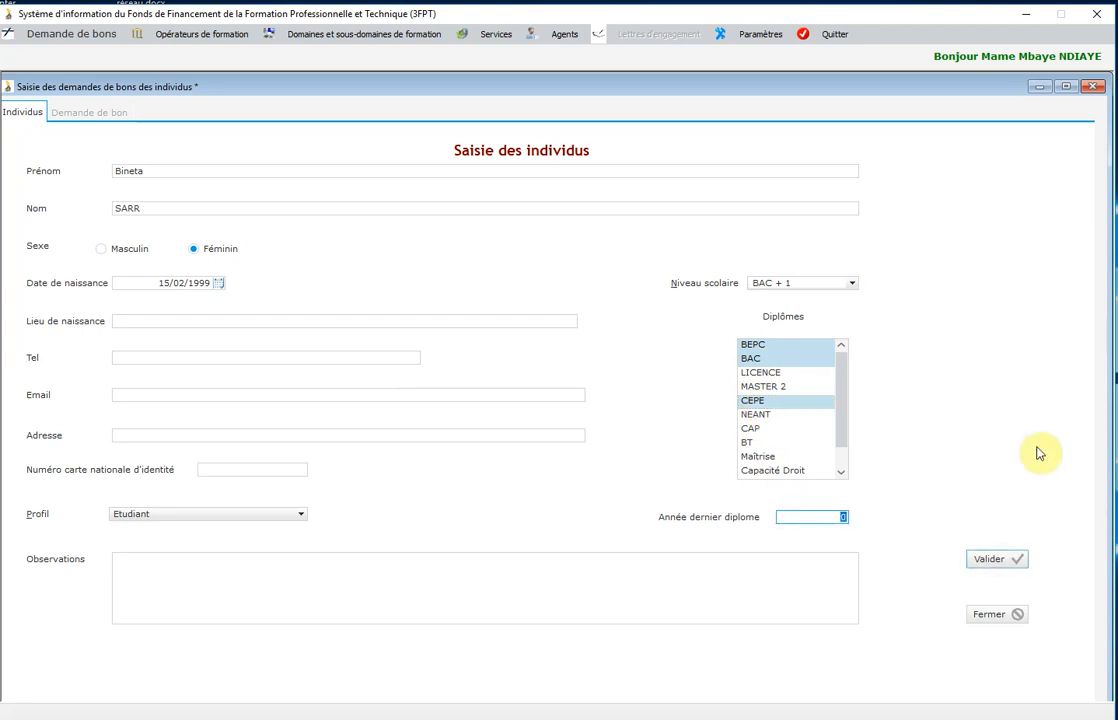
{"action": "type", "text": "2017"}
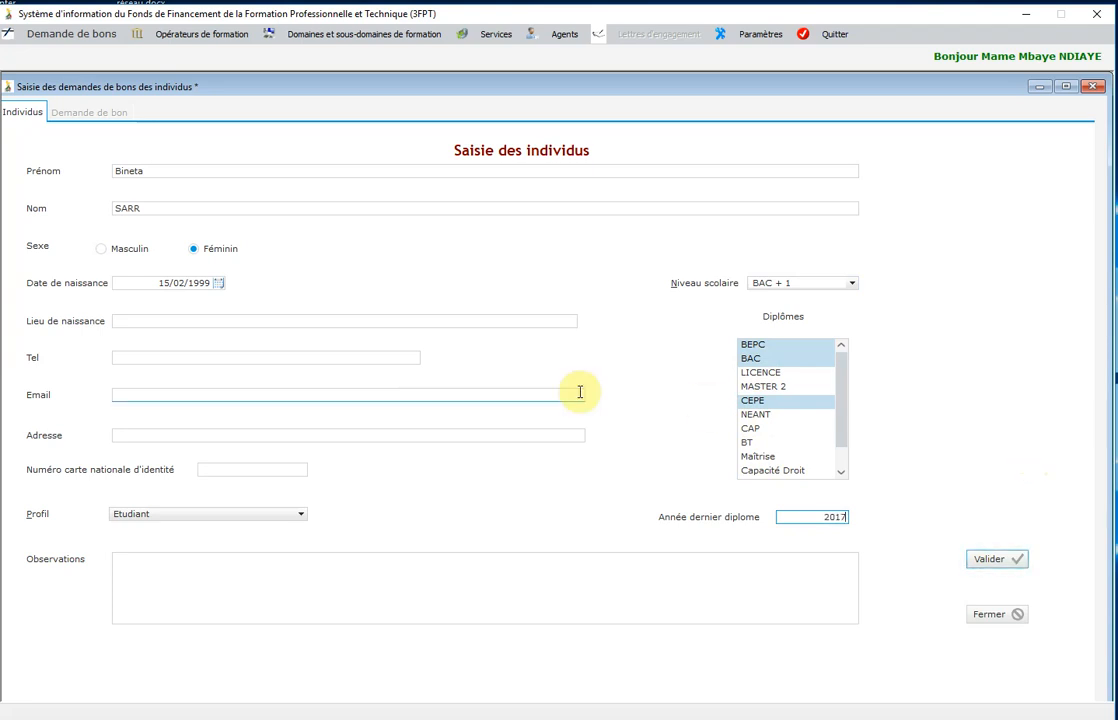
{"action": "left_click", "coordinate": [995, 563]}
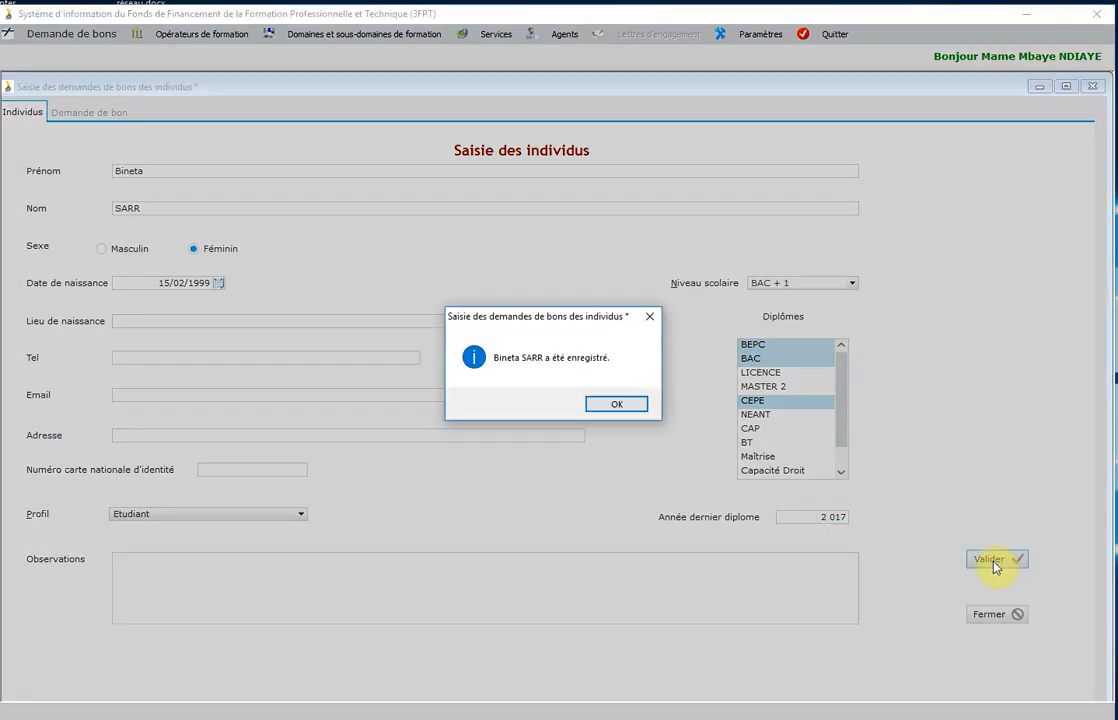
{"action": "left_click", "coordinate": [605, 408]}
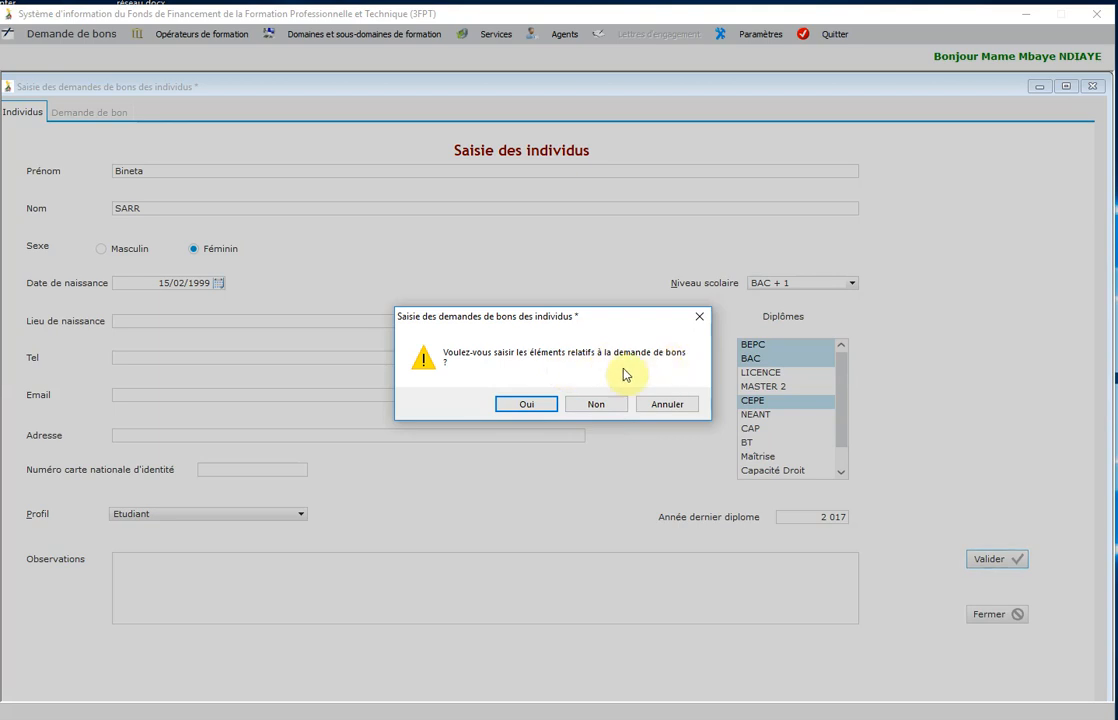
Accept the prompt to continue to the Demande de bon voucher request page.
{"action": "left_click", "coordinate": [539, 409]}
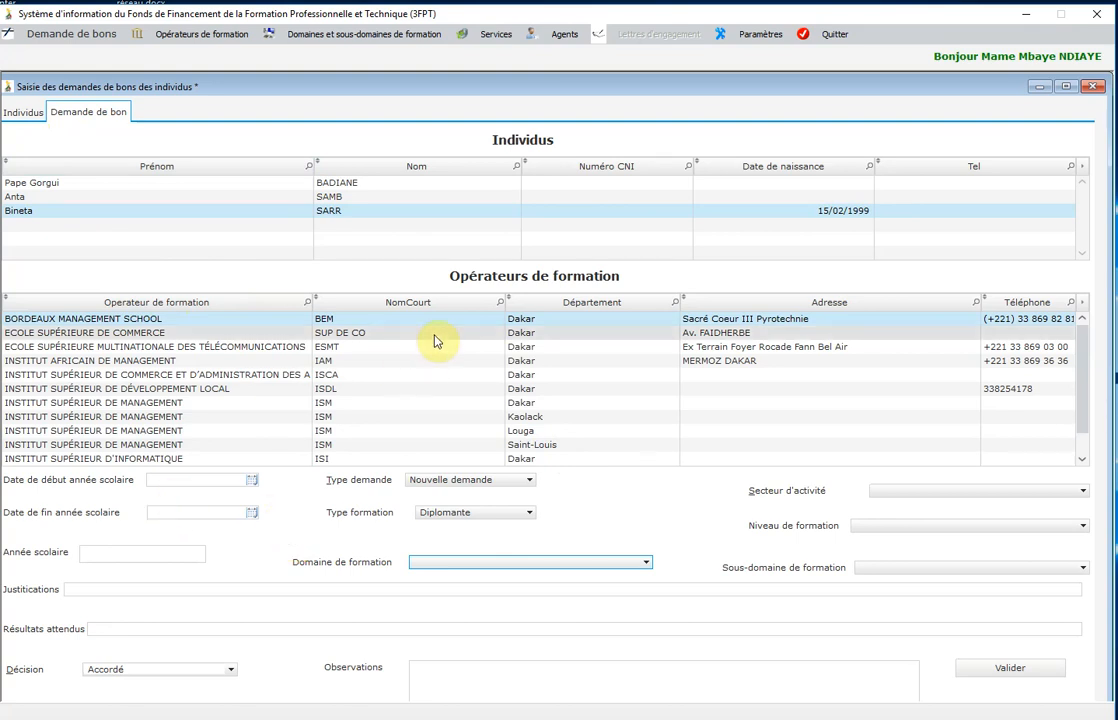
Search the operators' NomCourt column for ISI to locate INSTITUT SUPÉRIEUR D'INFORMATIQUE.
{"action": "left_click", "coordinate": [501, 303]}
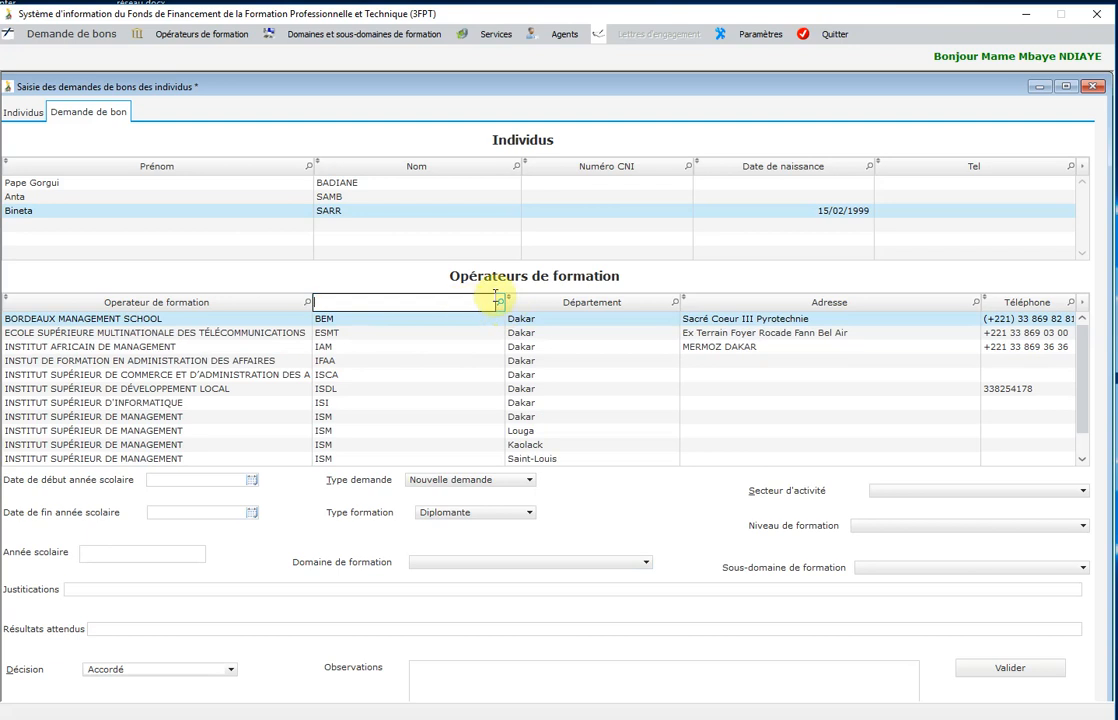
{"action": "type", "text": "ISI"}
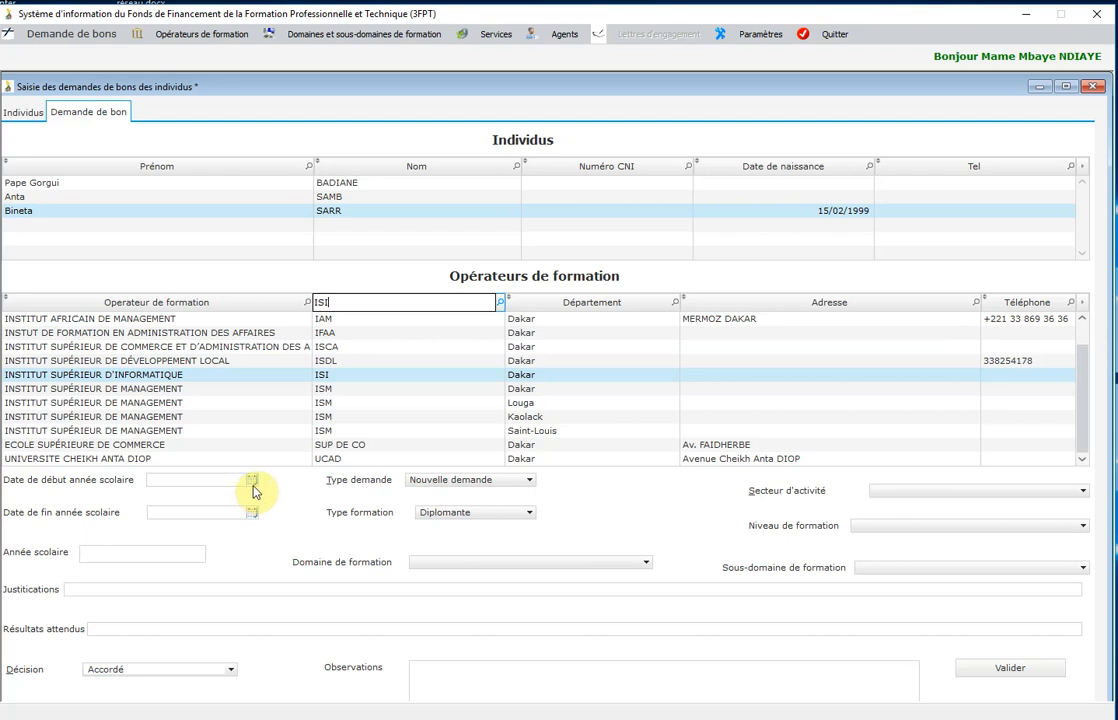
Set the school-year start date to 01/10/2018.
{"action": "left_click", "coordinate": [252, 482]}
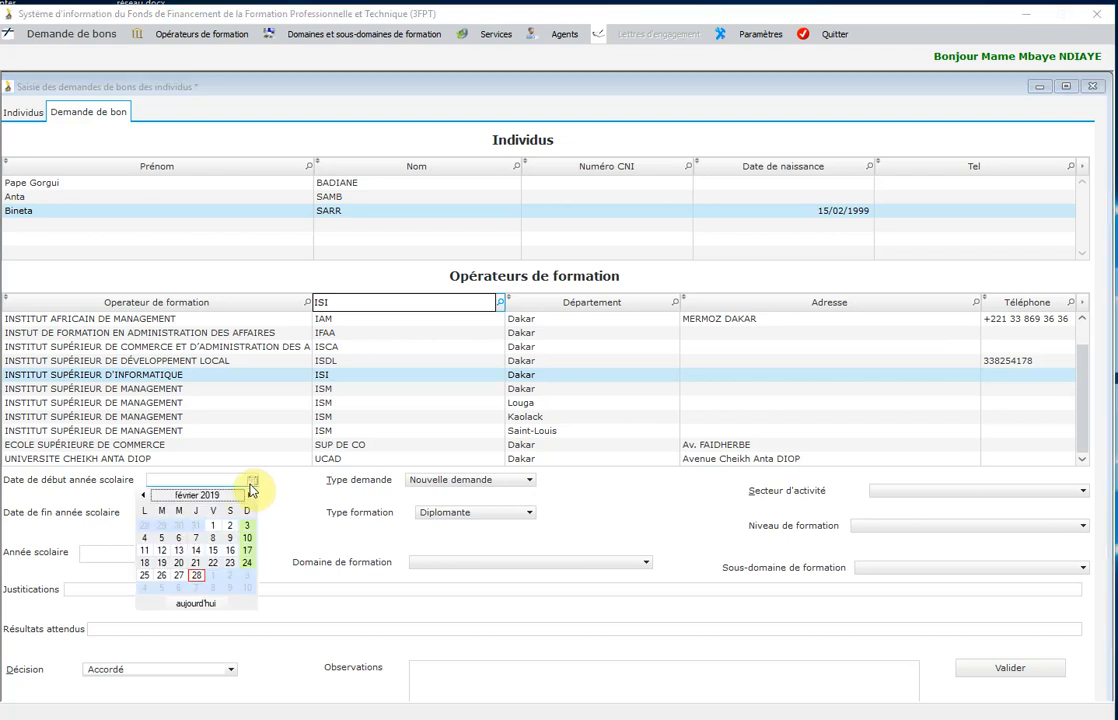
{"action": "left_click", "coordinate": [145, 495]}
{"action": "left_click", "coordinate": [146, 495]}
{"action": "left_click", "coordinate": [145, 495]}
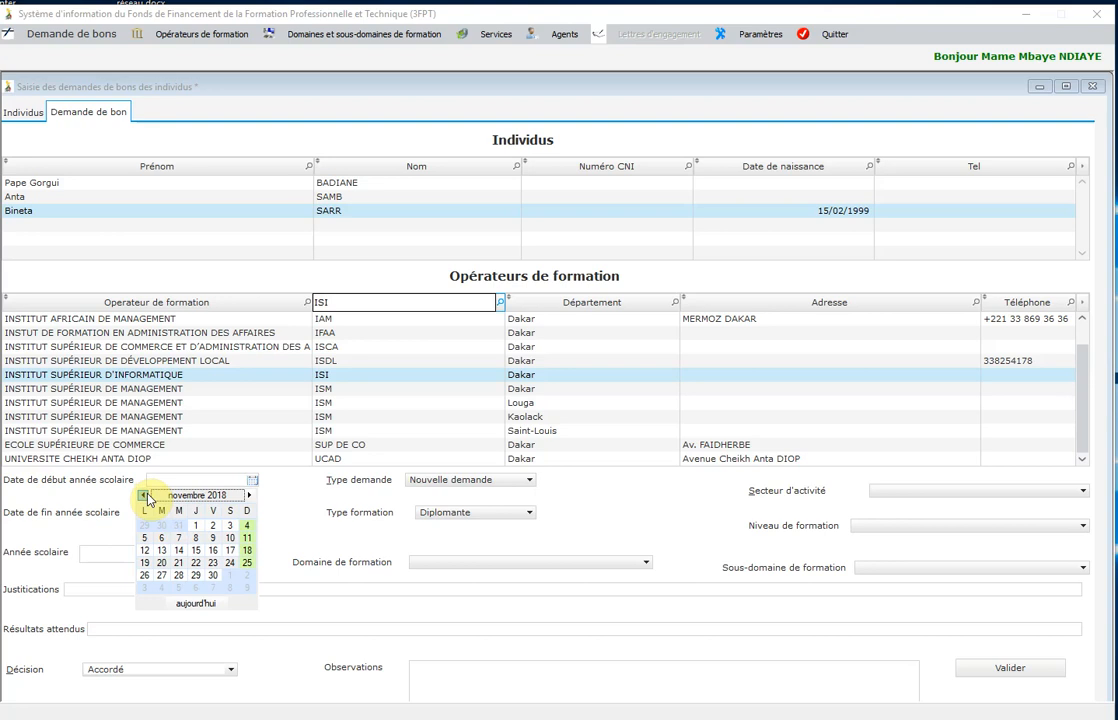
{"action": "left_click", "coordinate": [145, 495]}
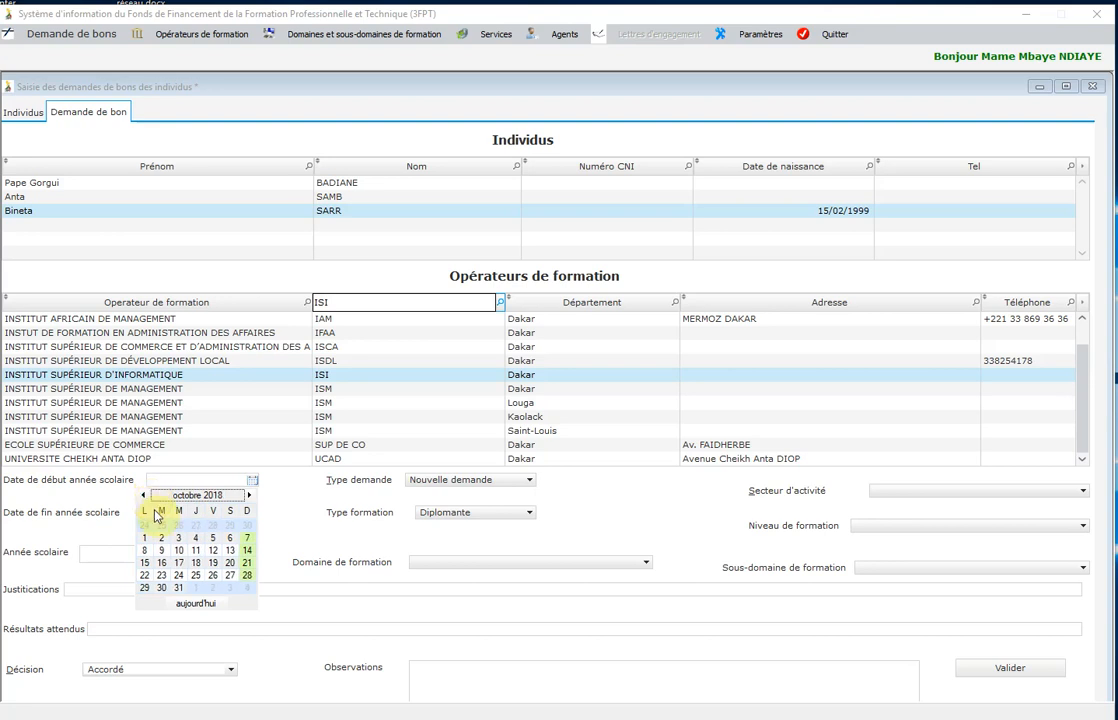
{"action": "left_click", "coordinate": [147, 538]}
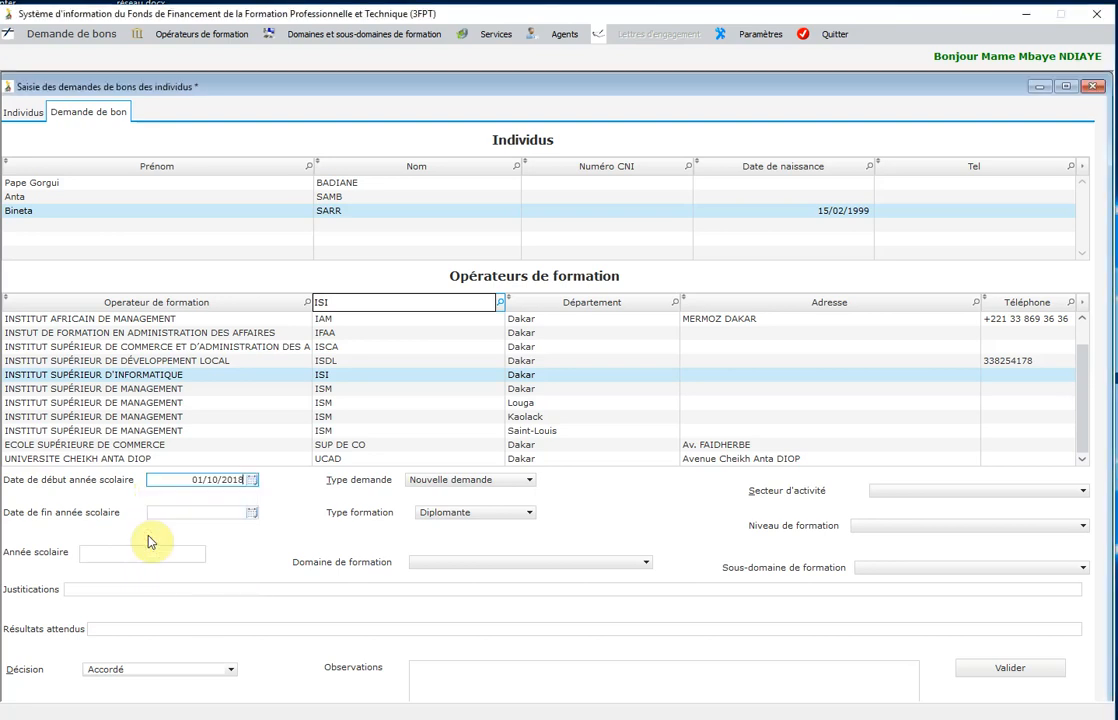
Set the school-year end date to 31/07/2019.
{"action": "left_click", "coordinate": [253, 519]}
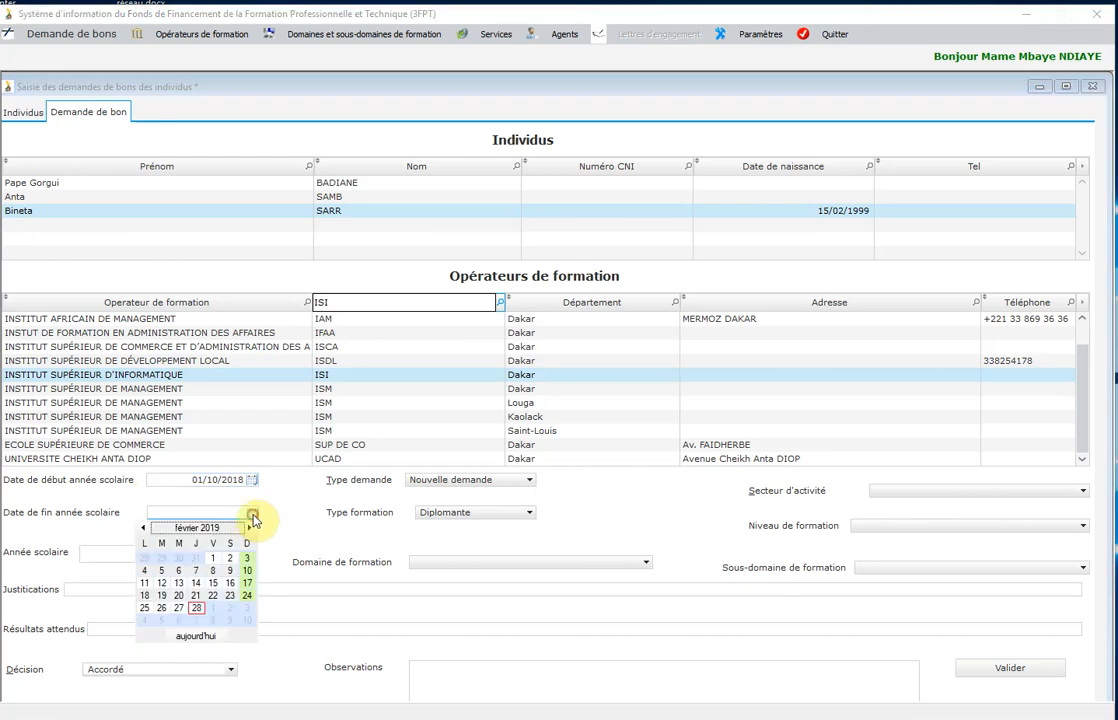
{"action": "left_click", "coordinate": [250, 528]}
{"action": "left_click", "coordinate": [250, 528]}
{"action": "left_click", "coordinate": [250, 528]}
{"action": "left_click", "coordinate": [250, 528]}
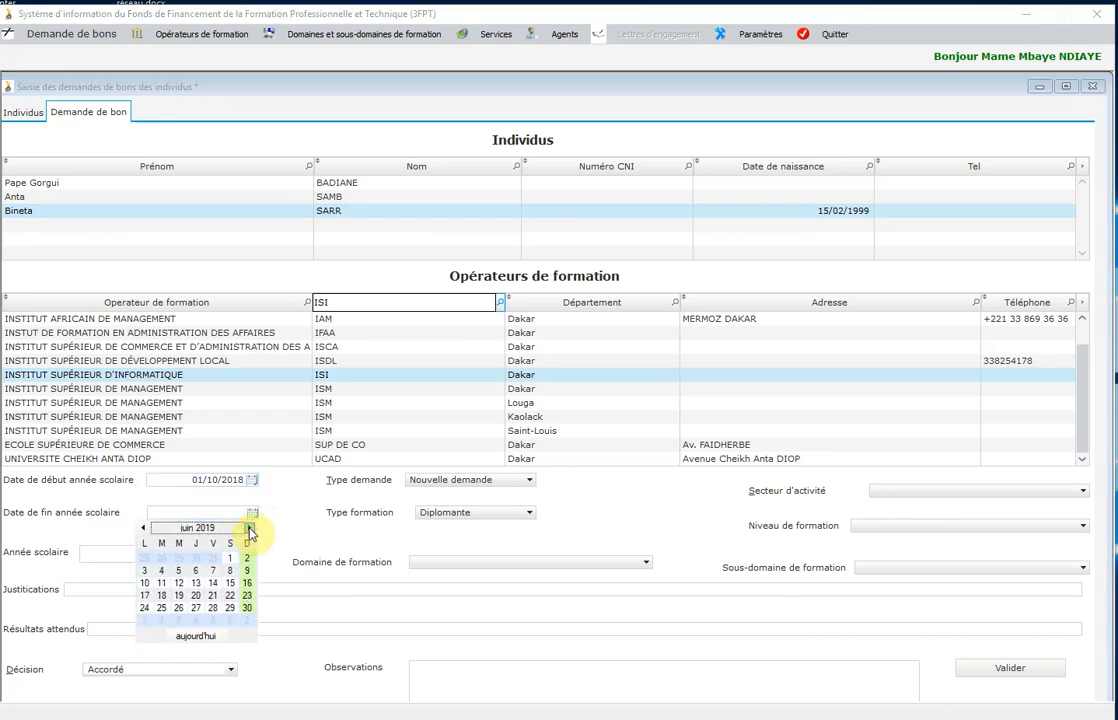
{"action": "left_click", "coordinate": [250, 528]}
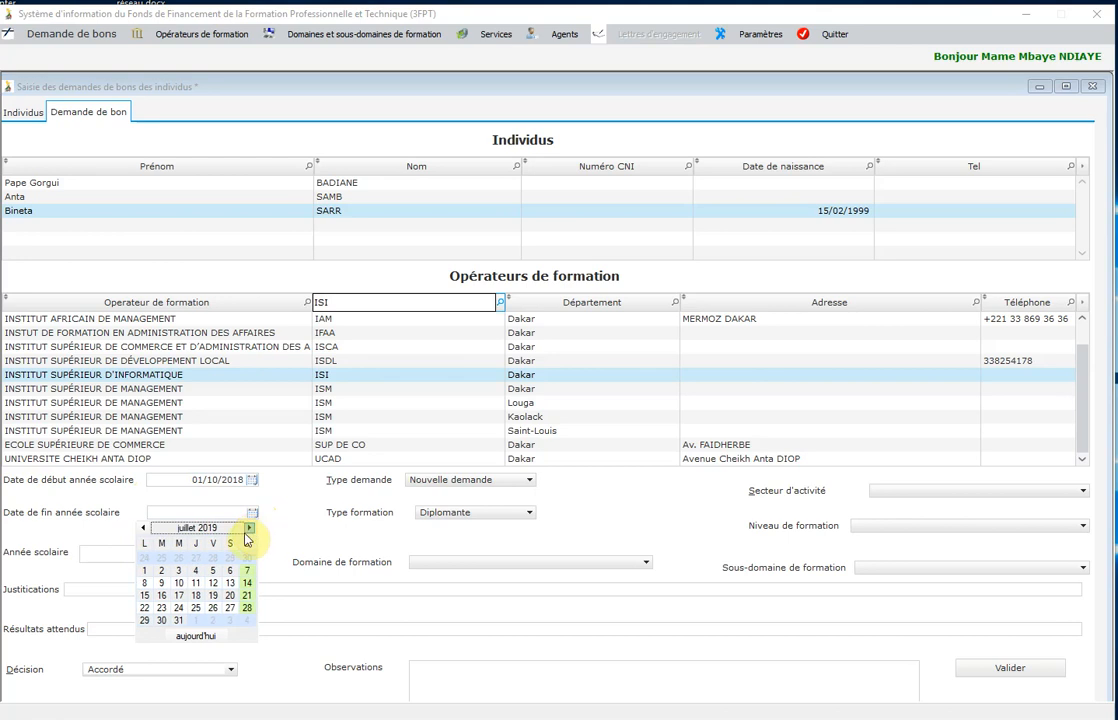
{"action": "left_click", "coordinate": [181, 622]}
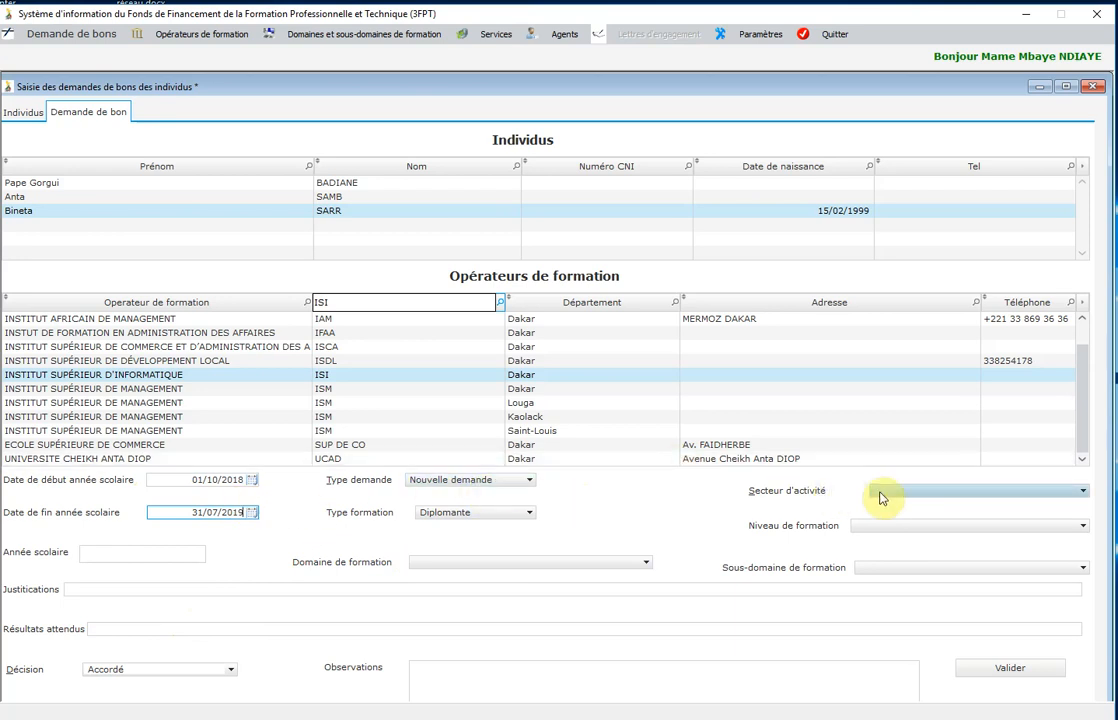
Make it a renewal request with sector Economie numérique and training level BAC + 2.
{"action": "left_click", "coordinate": [525, 481]}
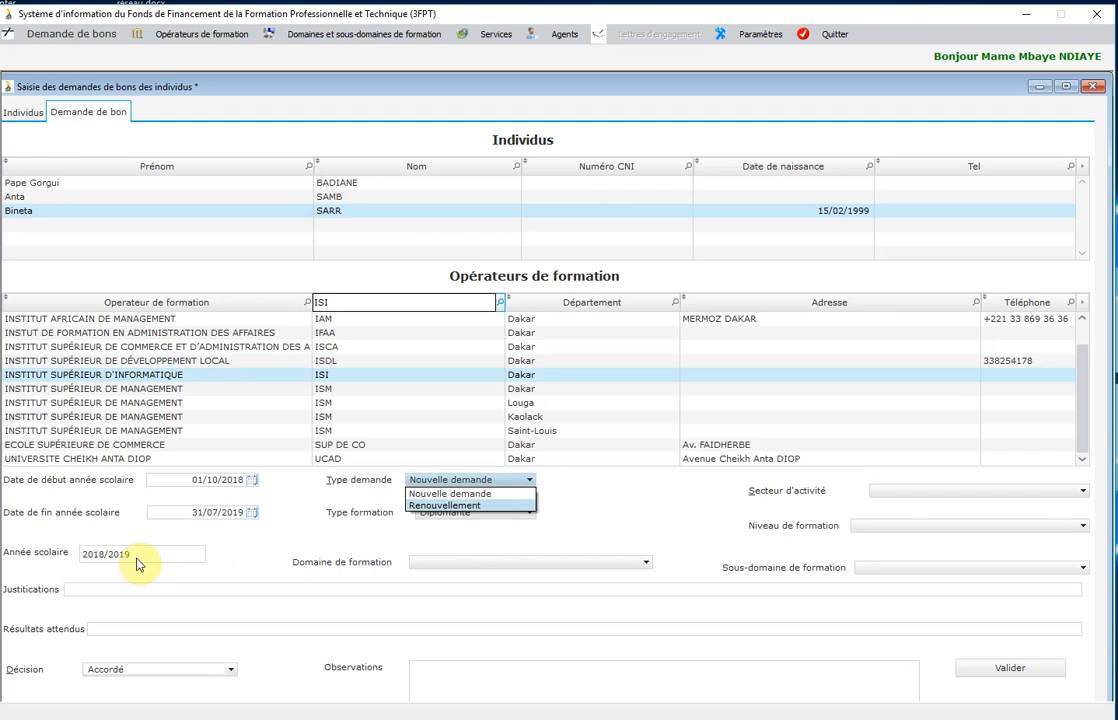
{"action": "left_click", "coordinate": [441, 507]}
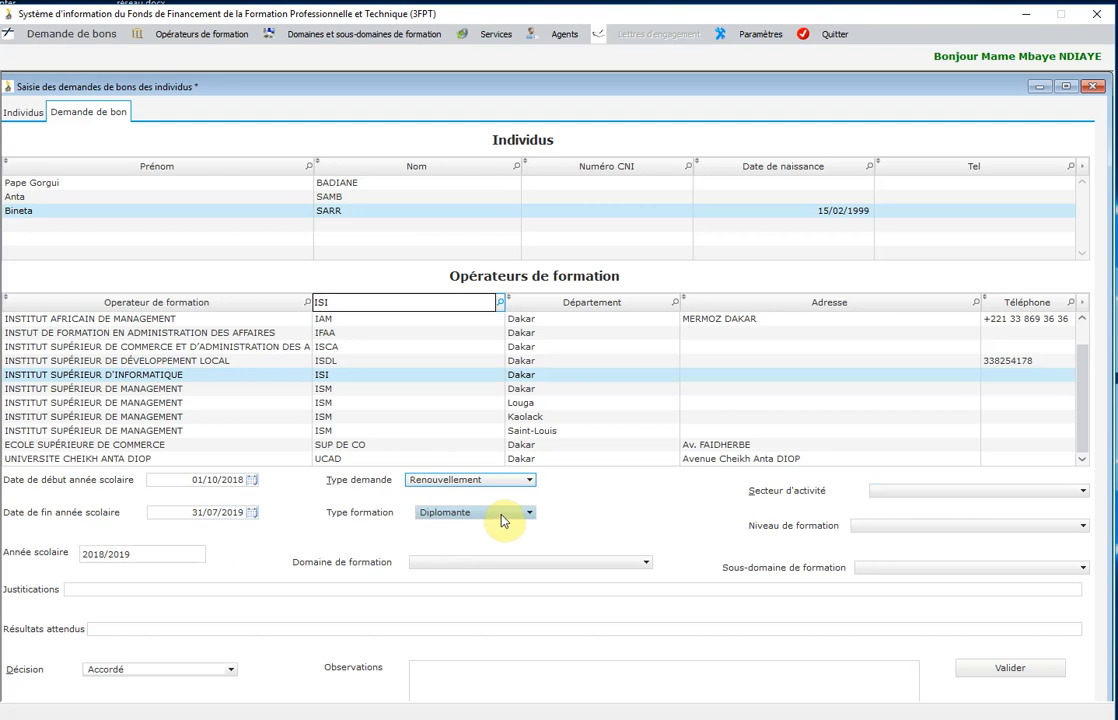
{"action": "left_click", "coordinate": [1086, 491]}
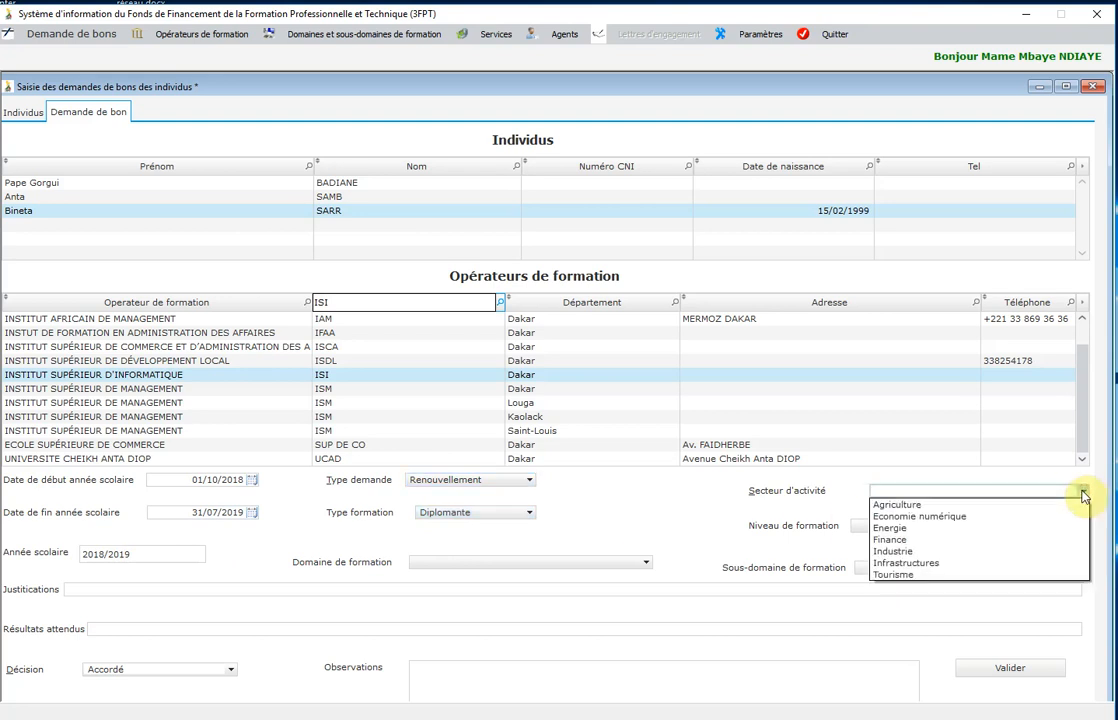
{"action": "left_click", "coordinate": [958, 517]}
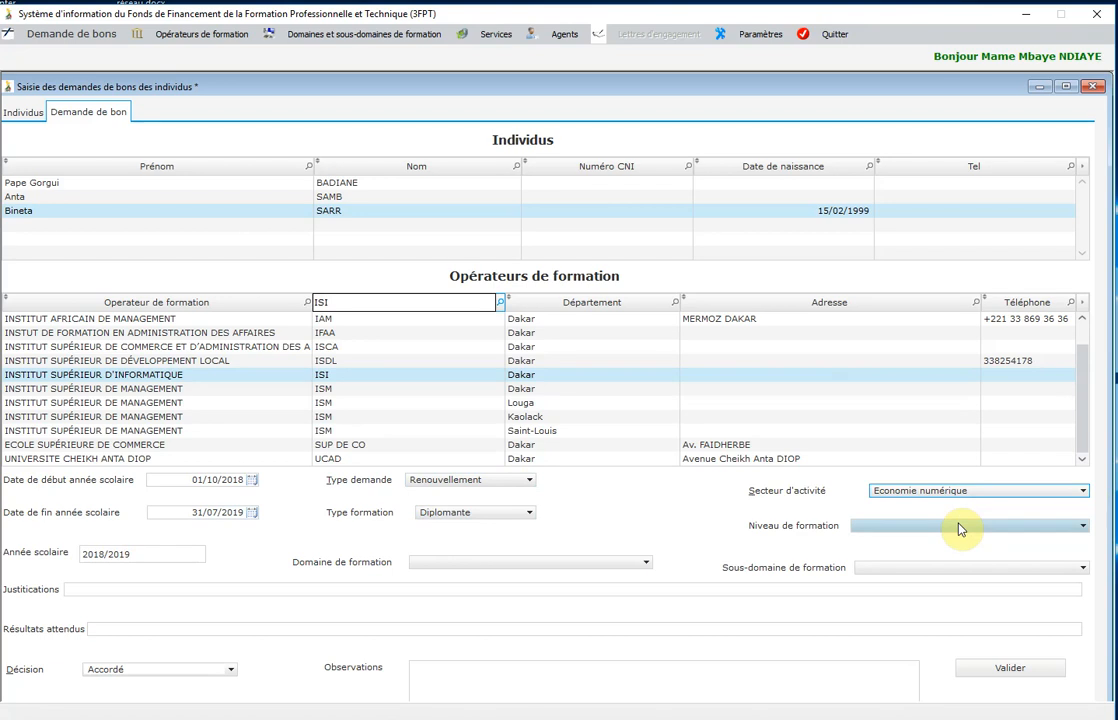
{"action": "left_click", "coordinate": [958, 528]}
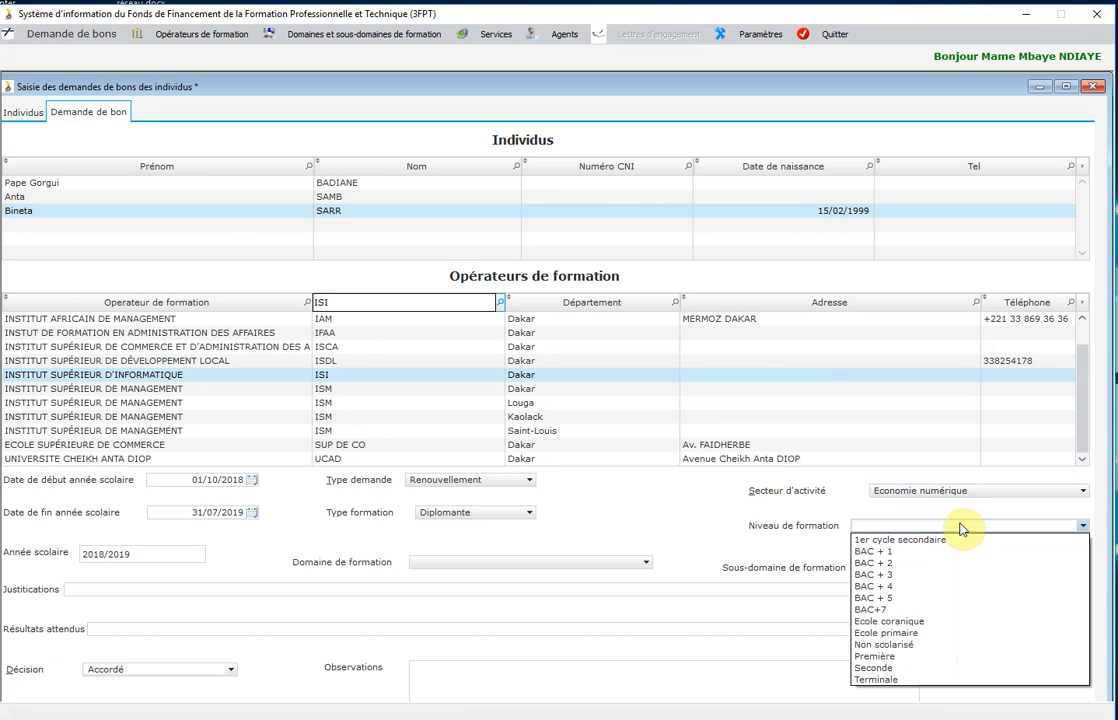
{"action": "left_click", "coordinate": [896, 564]}
Set domain Informatique / Tics / Télécoms, sub-domain Sécurité des systèmes, and save the request.
{"action": "left_click", "coordinate": [901, 568]}
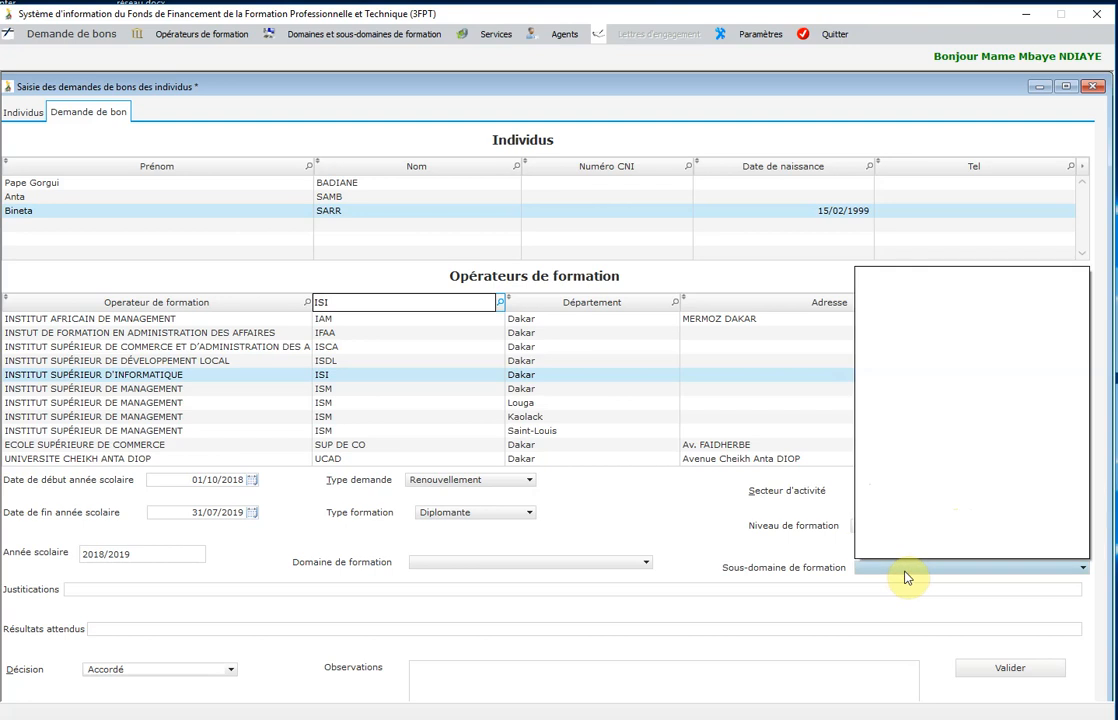
{"action": "left_click", "coordinate": [681, 531]}
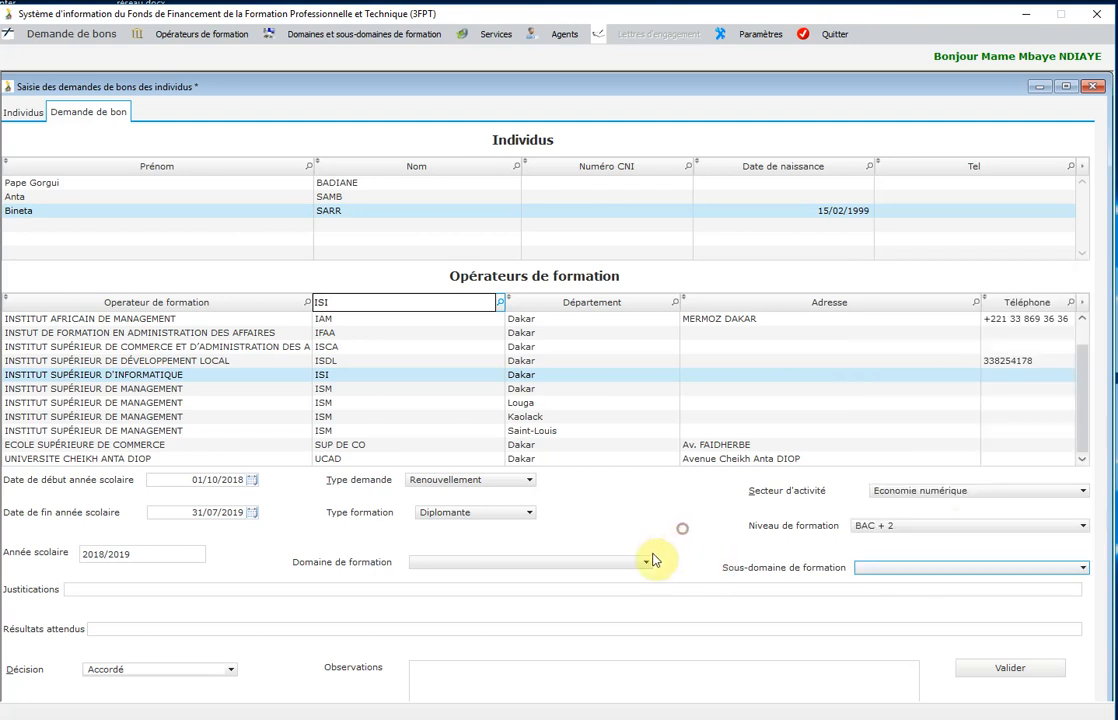
{"action": "left_click", "coordinate": [644, 569]}
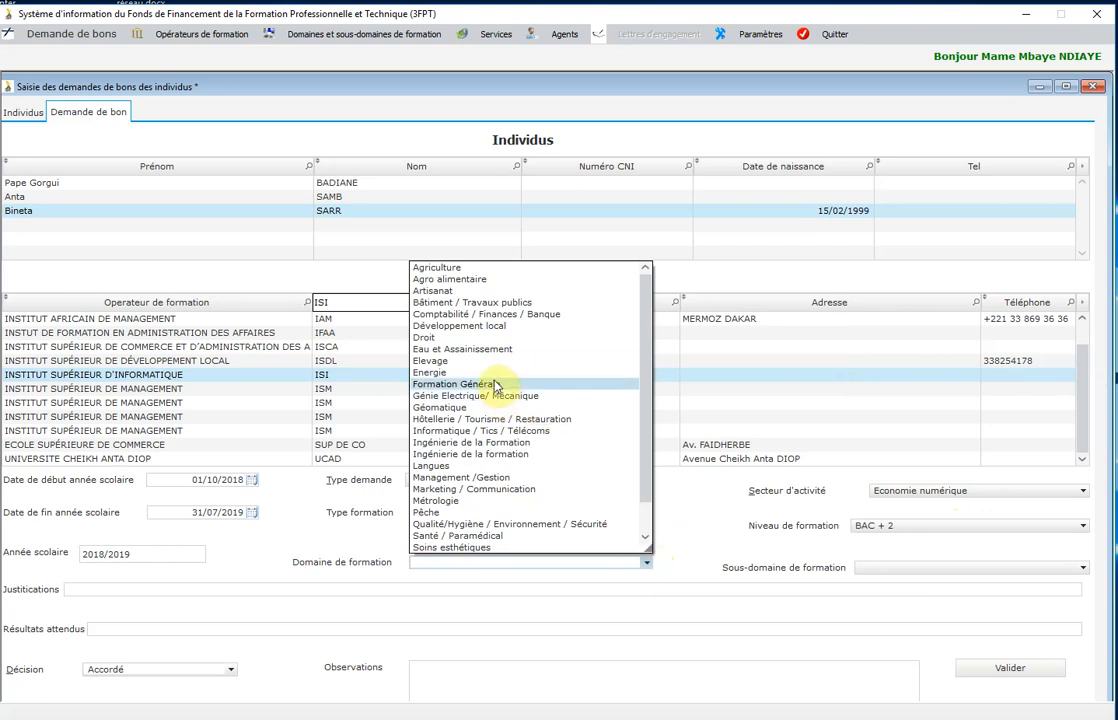
{"action": "left_click", "coordinate": [502, 433]}
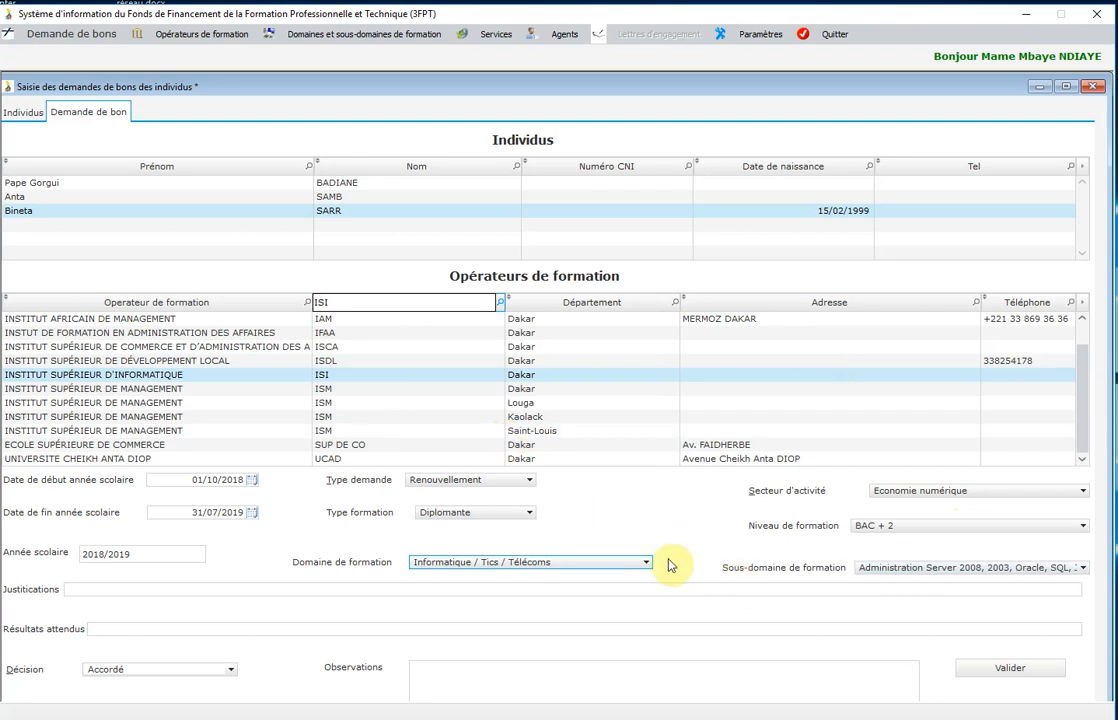
{"action": "left_click", "coordinate": [975, 568]}
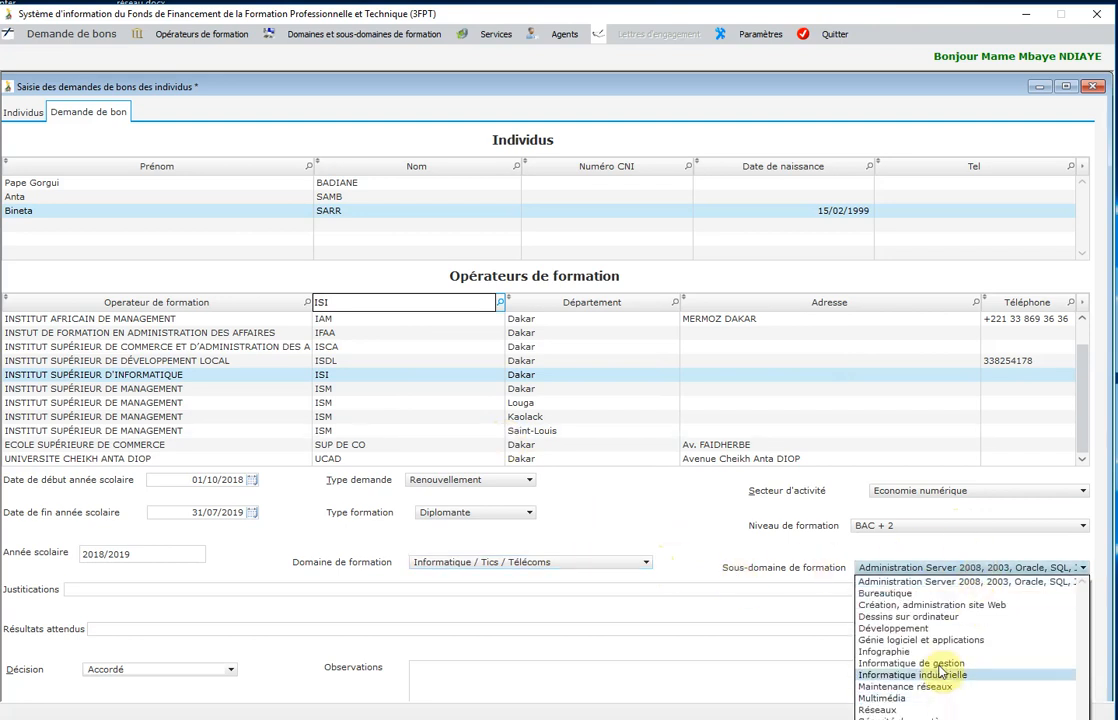
{"action": "left_click", "coordinate": [905, 714]}
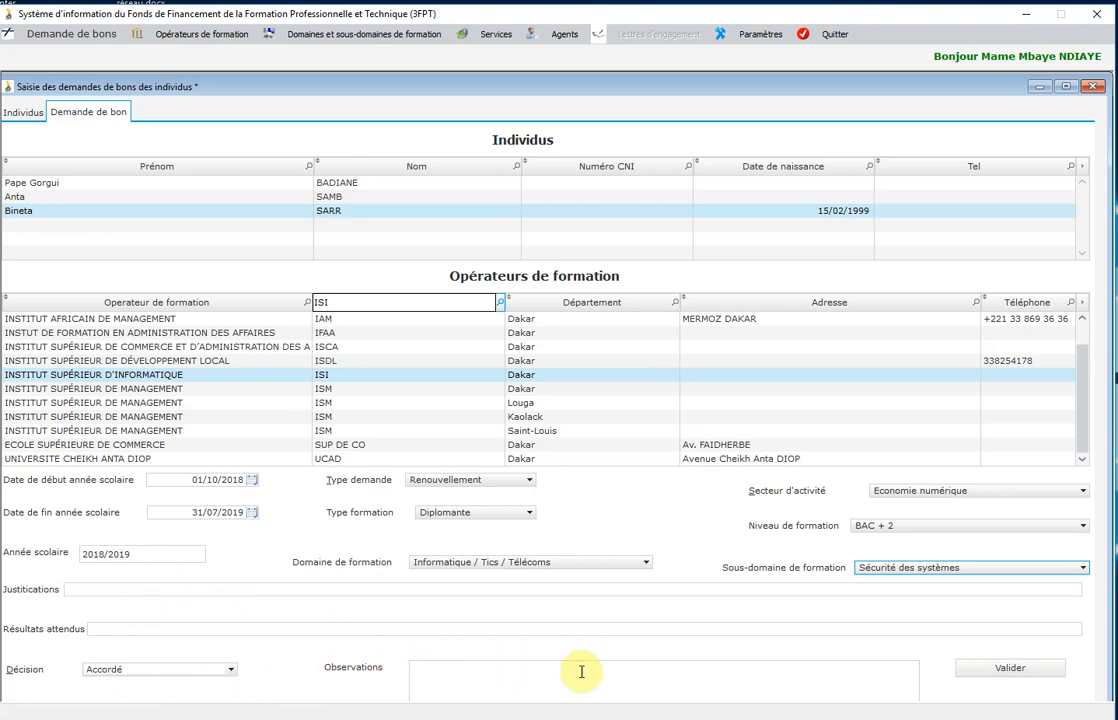
{"action": "left_click", "coordinate": [1000, 673]}
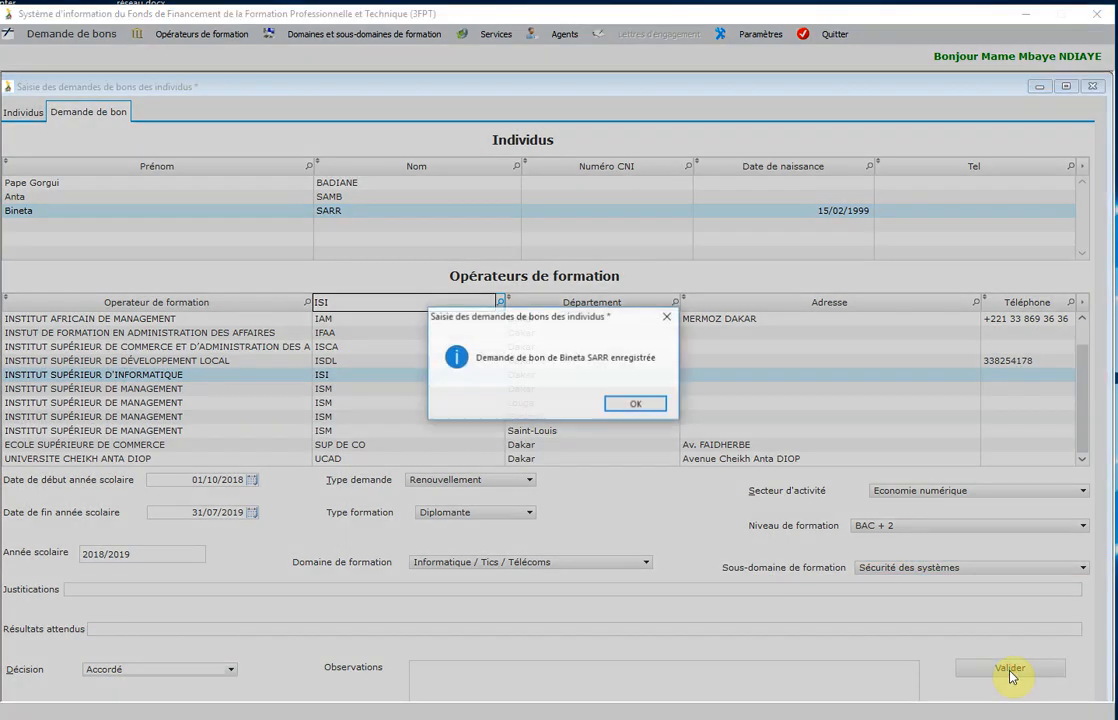
{"action": "left_click", "coordinate": [650, 407]}
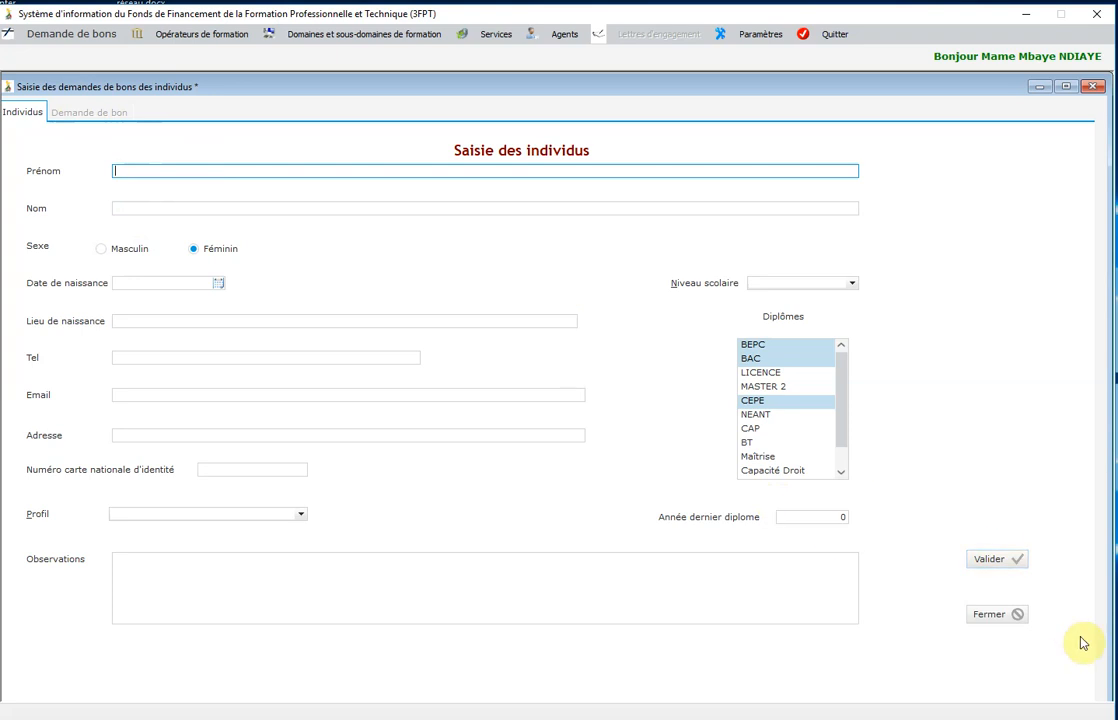
Close the individual form and open 'Saisie des demandes de bons uniquement' from Demande de bons.
{"action": "left_click", "coordinate": [988, 616]}
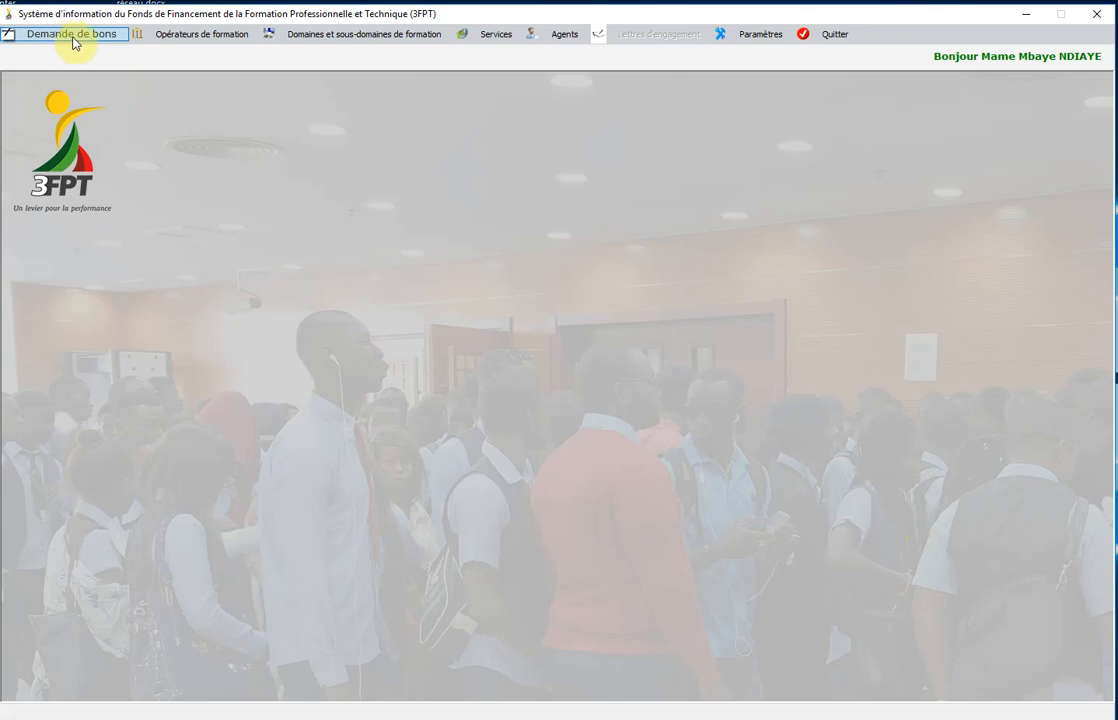
{"action": "left_click", "coordinate": [77, 41]}
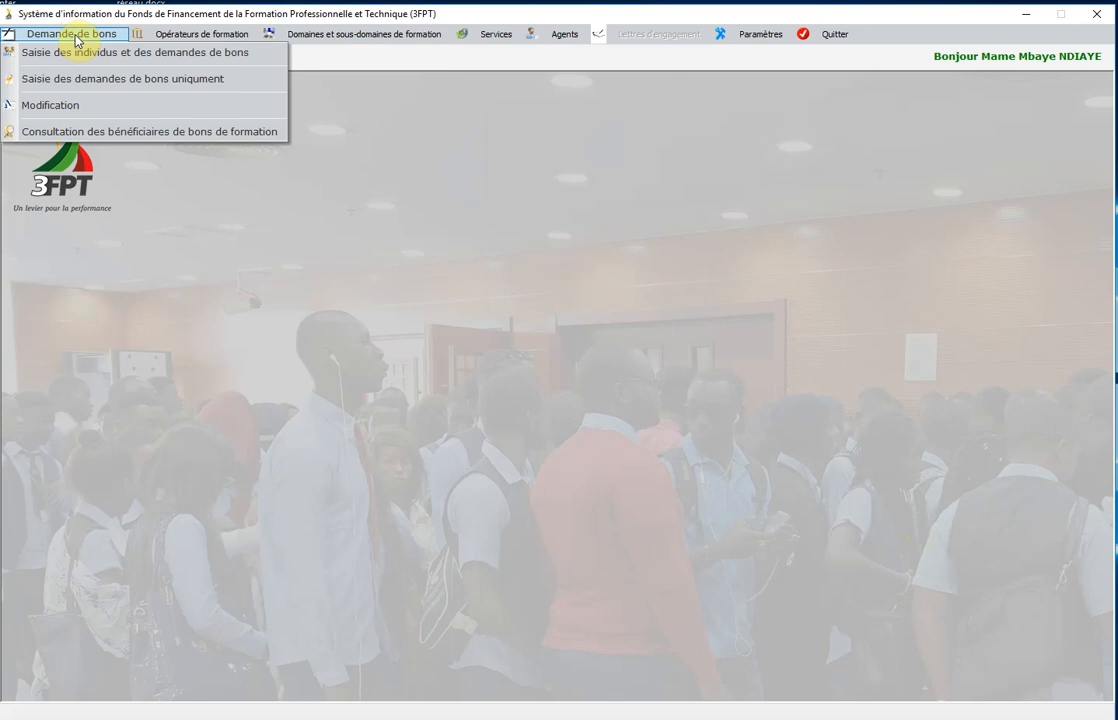
{"action": "left_click", "coordinate": [79, 87]}
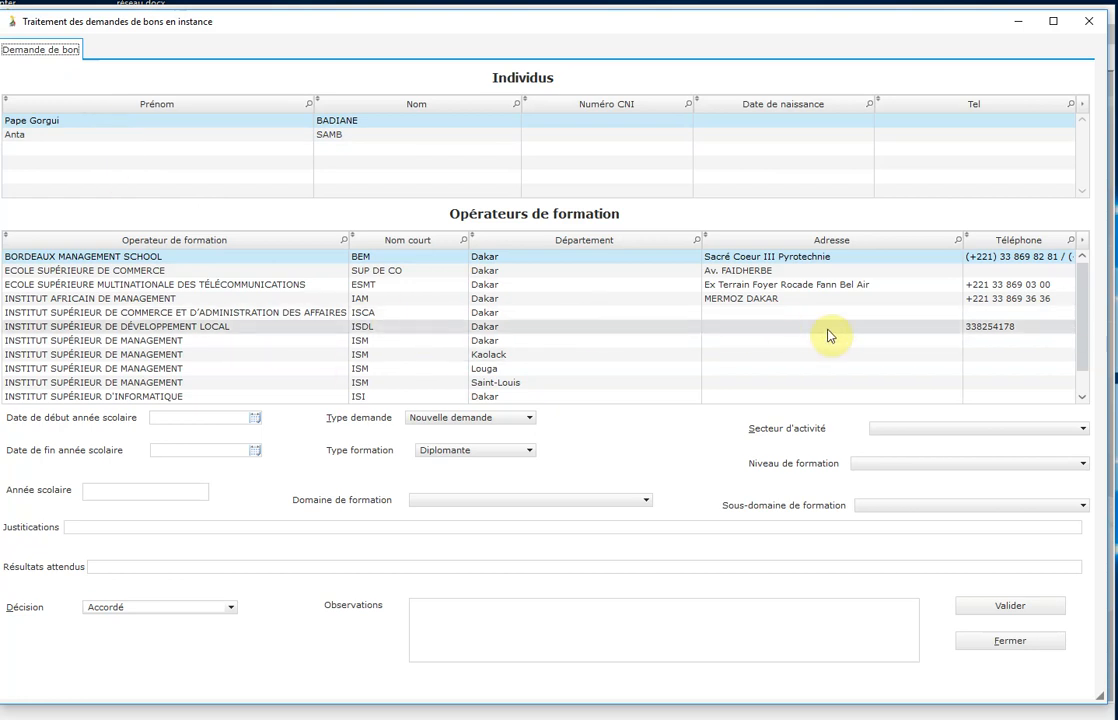
Pick the second individual and ISM Dakar as operator, with school year starting 01/10/2018.
{"action": "left_click", "coordinate": [93, 140]}
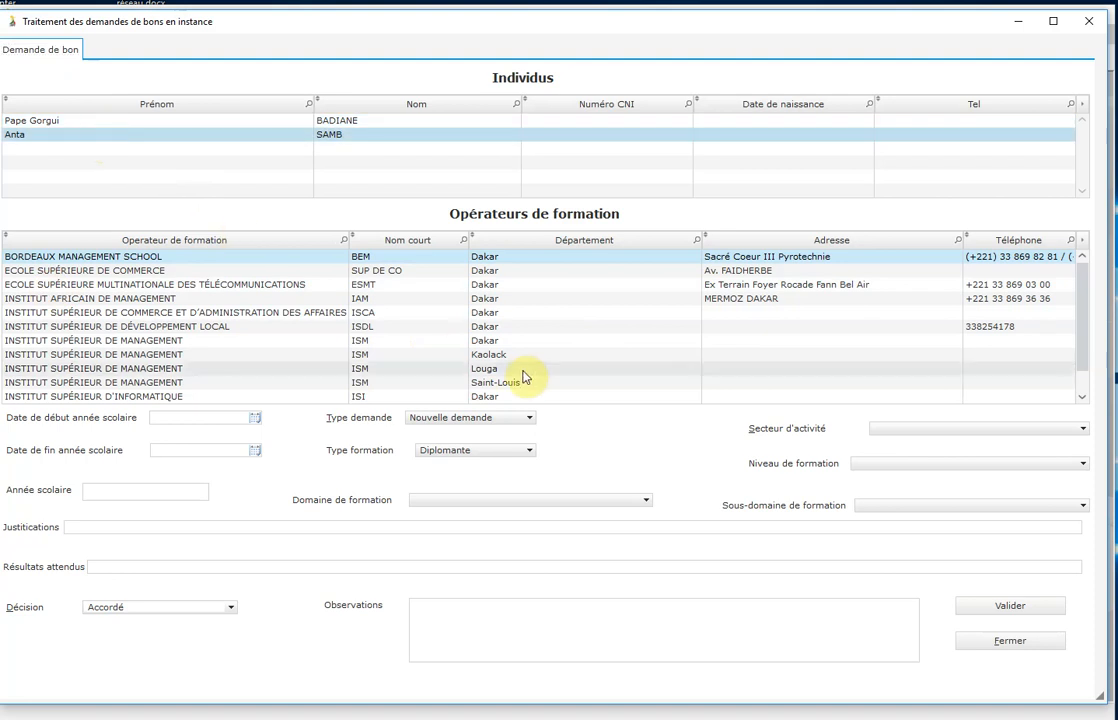
{"action": "left_click", "coordinate": [83, 344]}
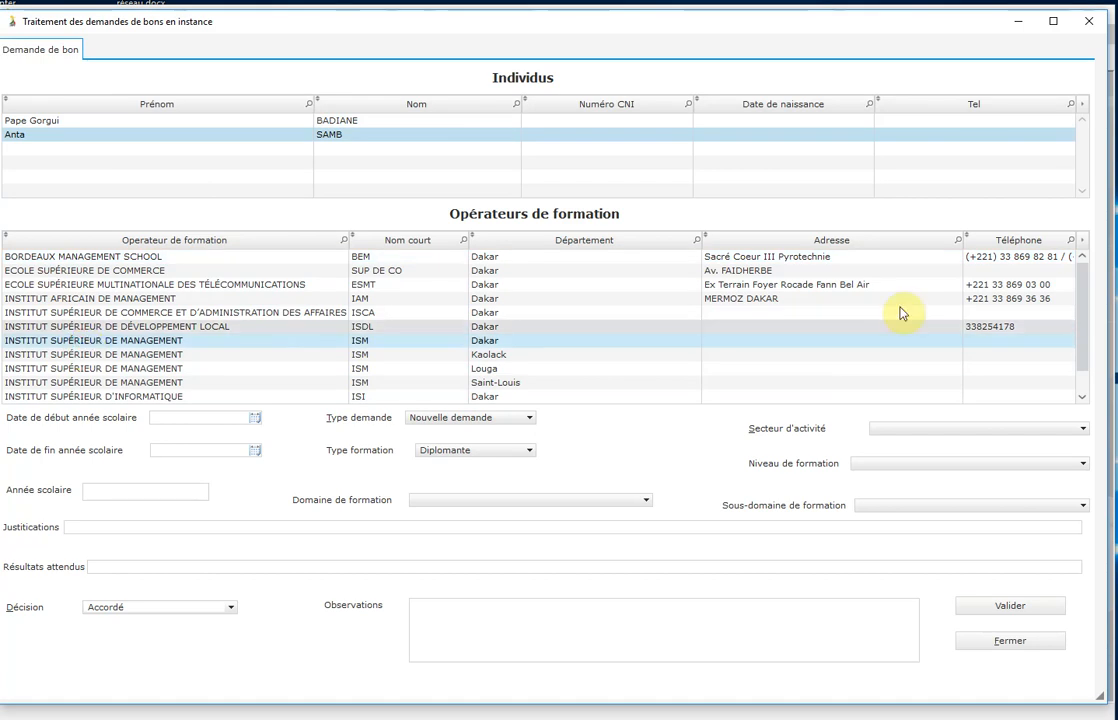
{"action": "left_click", "coordinate": [256, 418]}
{"action": "left_click", "coordinate": [146, 433]}
{"action": "left_click", "coordinate": [146, 433]}
{"action": "left_click", "coordinate": [146, 433]}
{"action": "left_click", "coordinate": [146, 433]}
{"action": "left_click", "coordinate": [146, 433]}
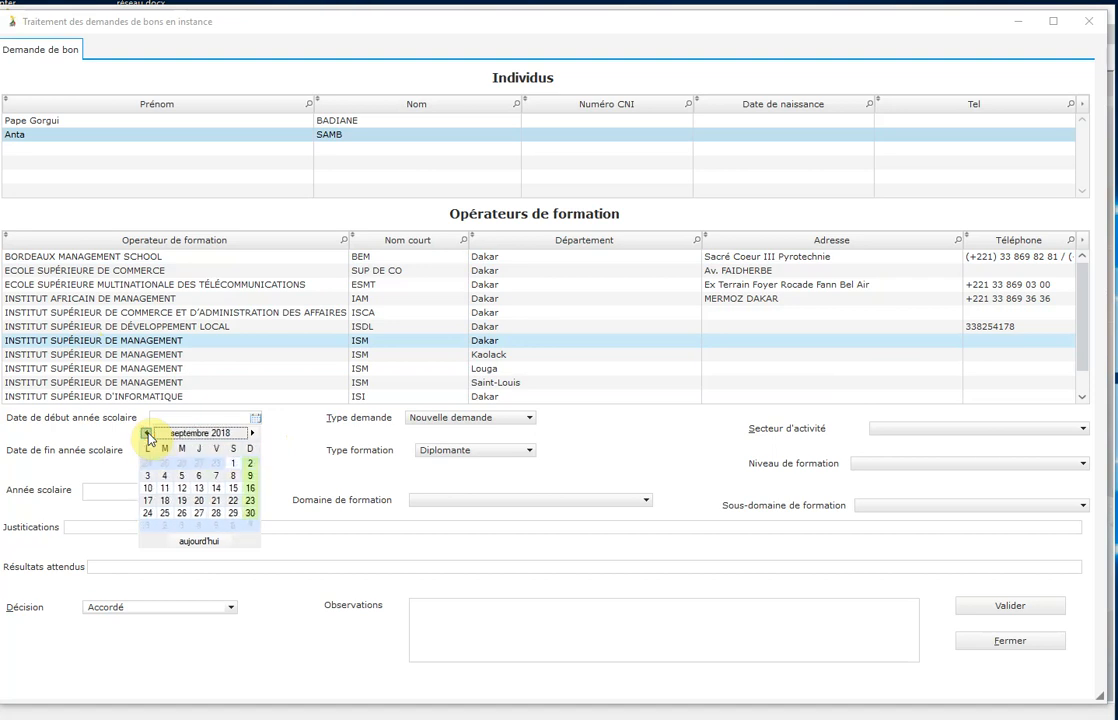
{"action": "left_click", "coordinate": [252, 433]}
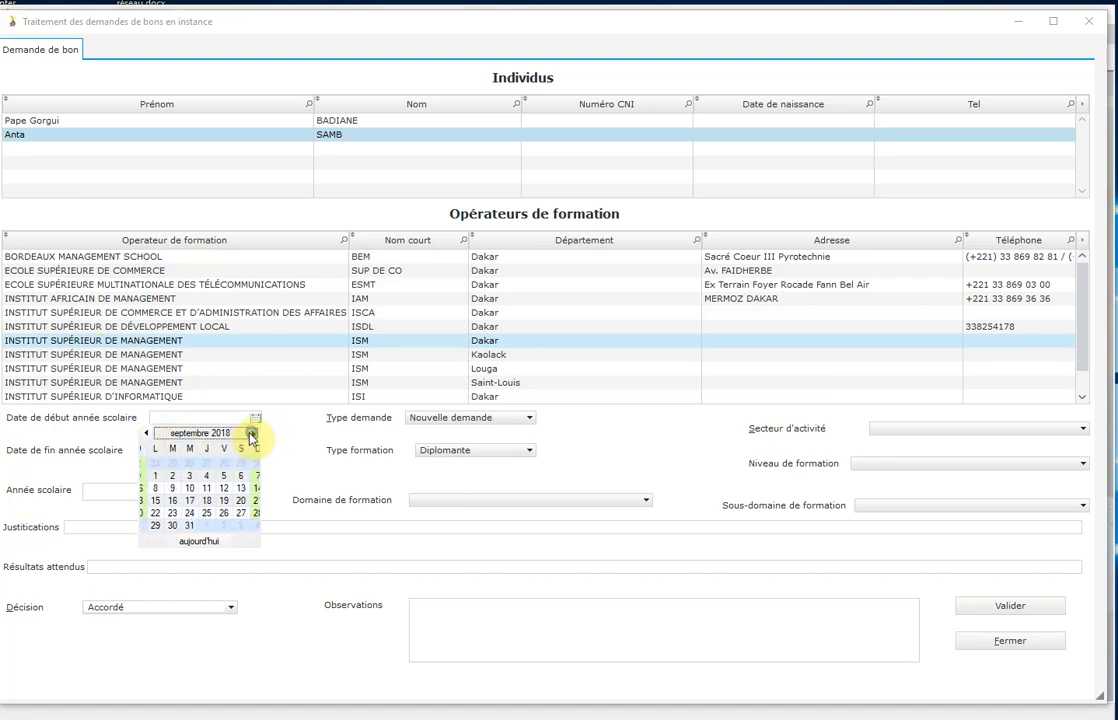
{"action": "left_click", "coordinate": [147, 476]}
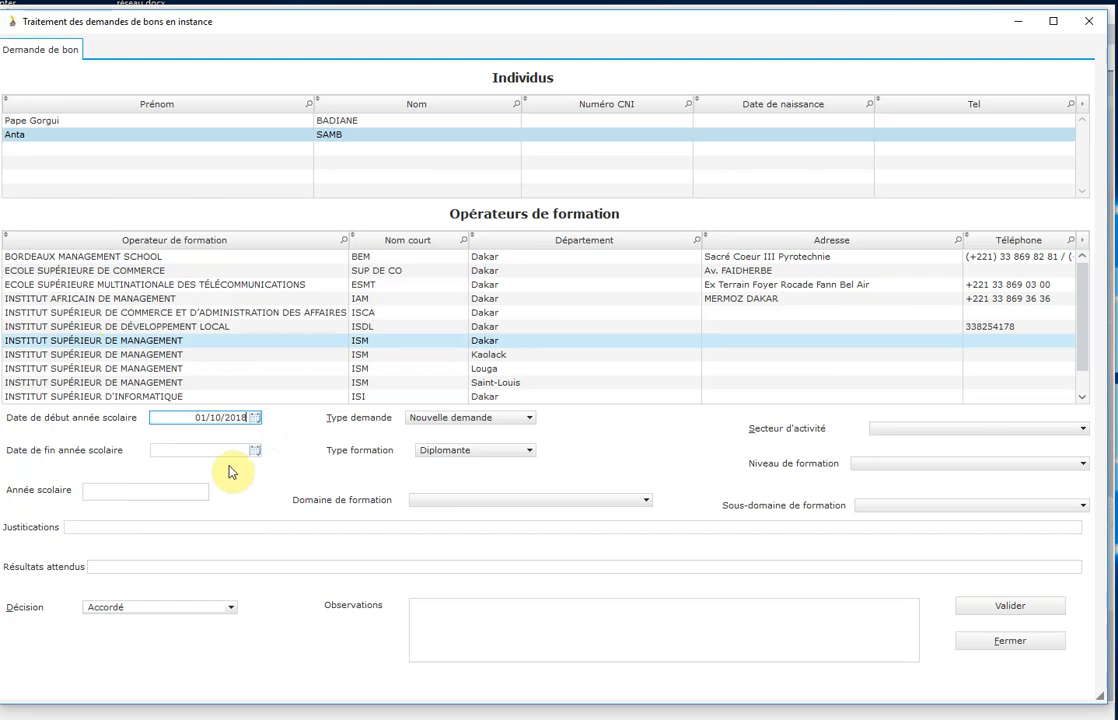
Set the school year end date to 31/07/2019.
{"action": "left_click", "coordinate": [256, 452]}
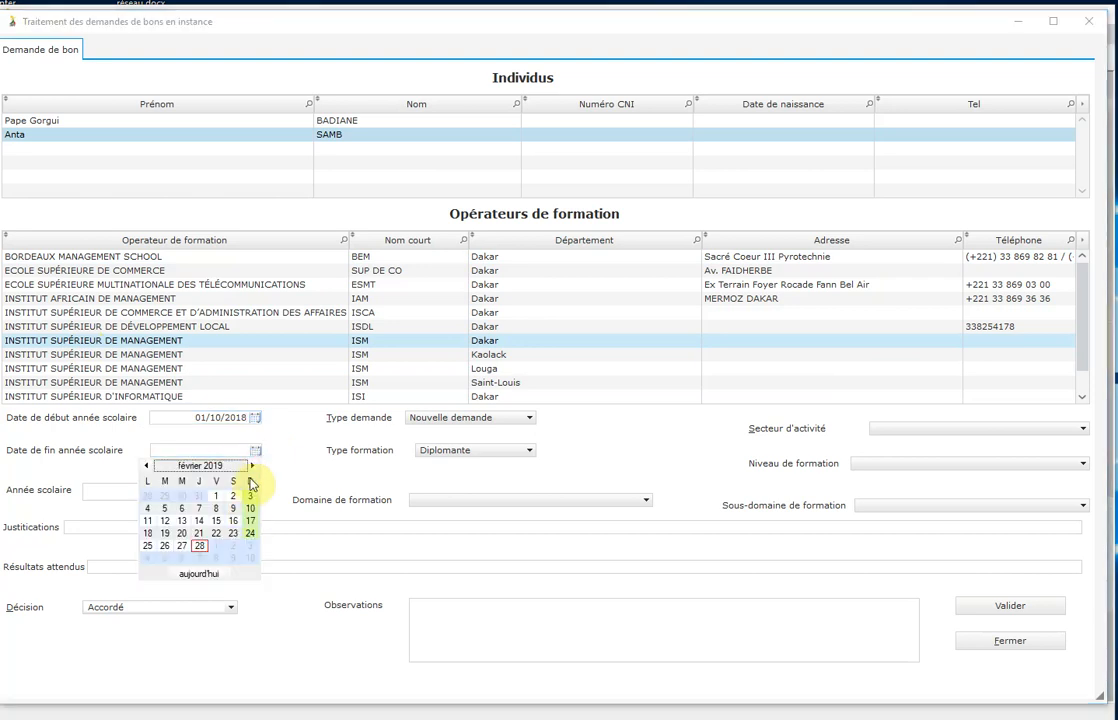
{"action": "left_click", "coordinate": [252, 466]}
{"action": "left_click", "coordinate": [252, 467]}
{"action": "left_click", "coordinate": [252, 467]}
{"action": "left_click", "coordinate": [252, 467]}
{"action": "left_click", "coordinate": [252, 467]}
{"action": "left_click", "coordinate": [182, 557]}
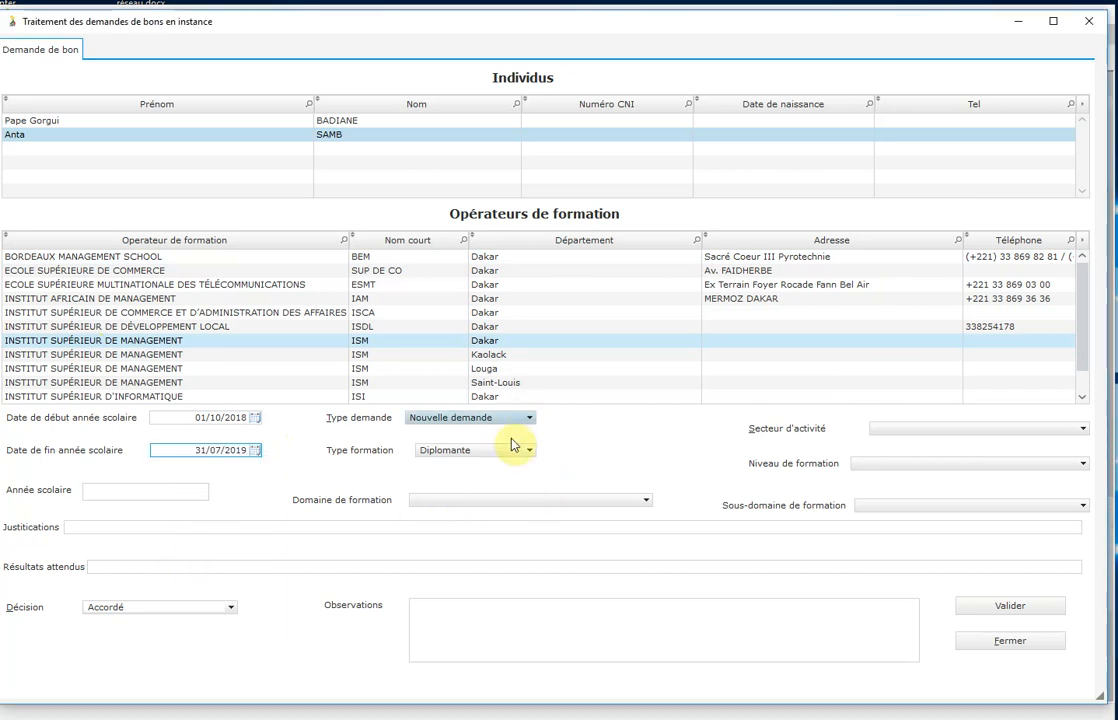
Set sector Energie, level BAC + 1, domain Energie, sub-domain Management pétrole et du gaz.
{"action": "left_click", "coordinate": [915, 431]}
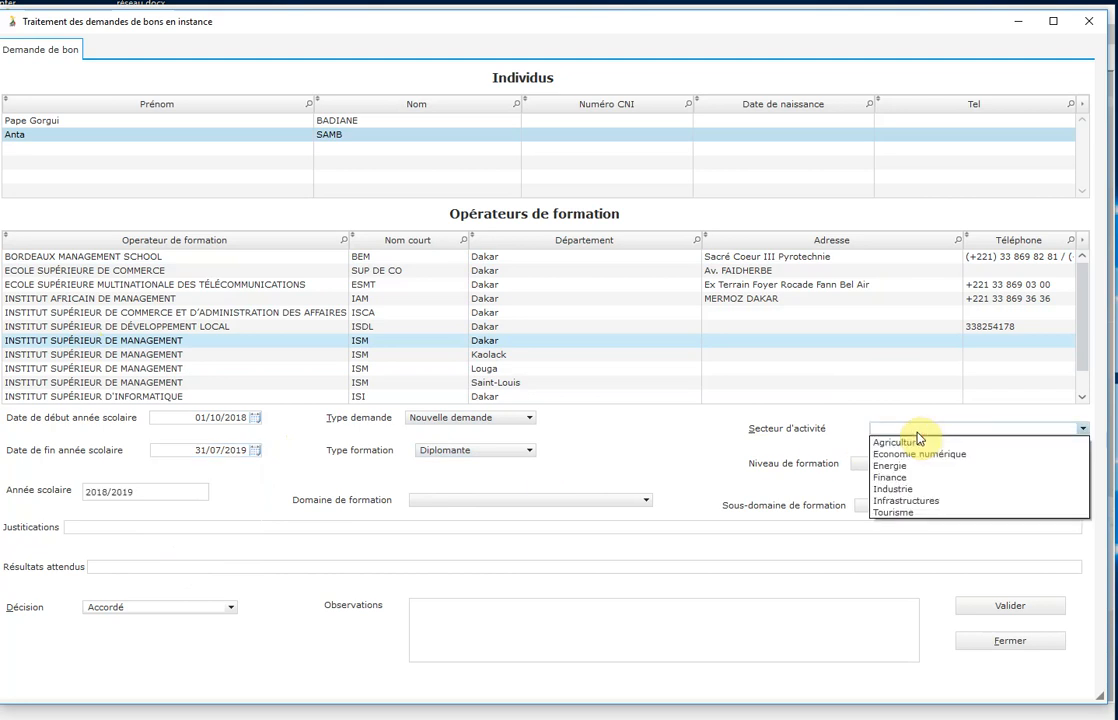
{"action": "left_click", "coordinate": [913, 465]}
{"action": "left_click", "coordinate": [913, 465]}
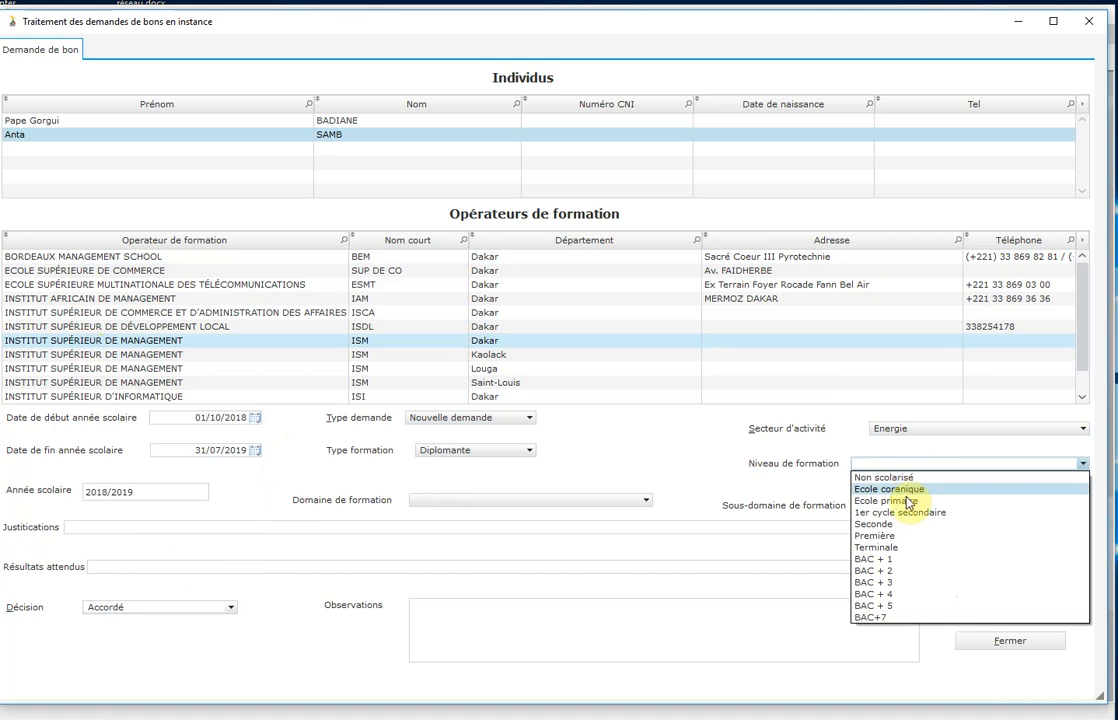
{"action": "left_click", "coordinate": [882, 560]}
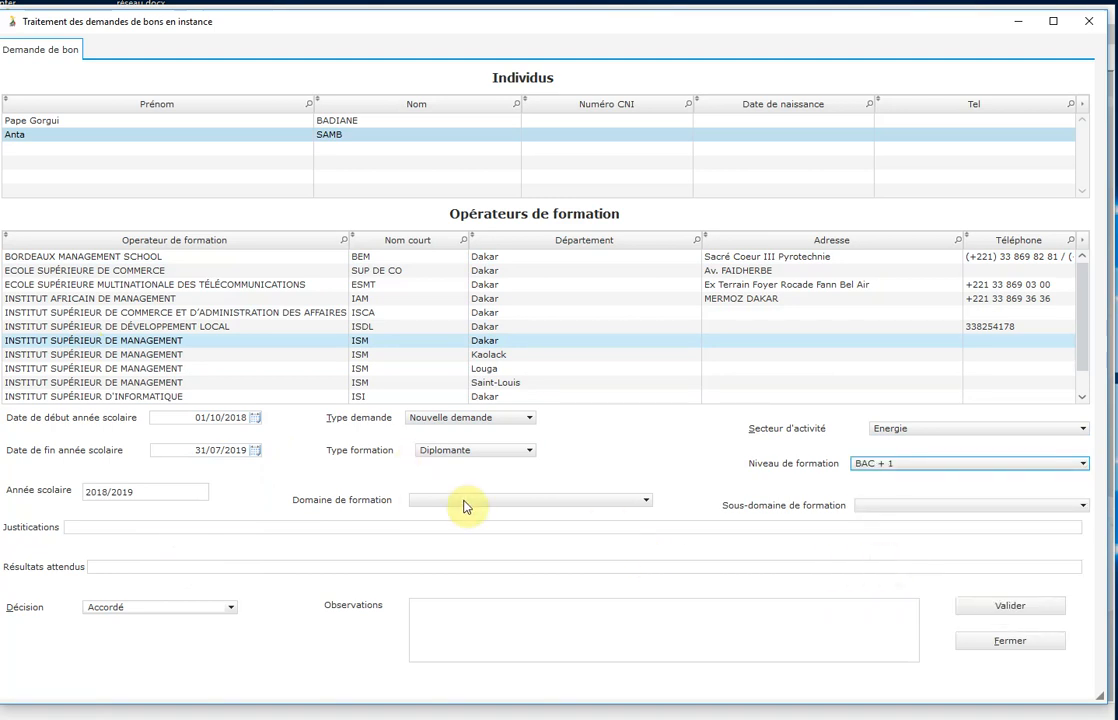
{"action": "left_click", "coordinate": [543, 509]}
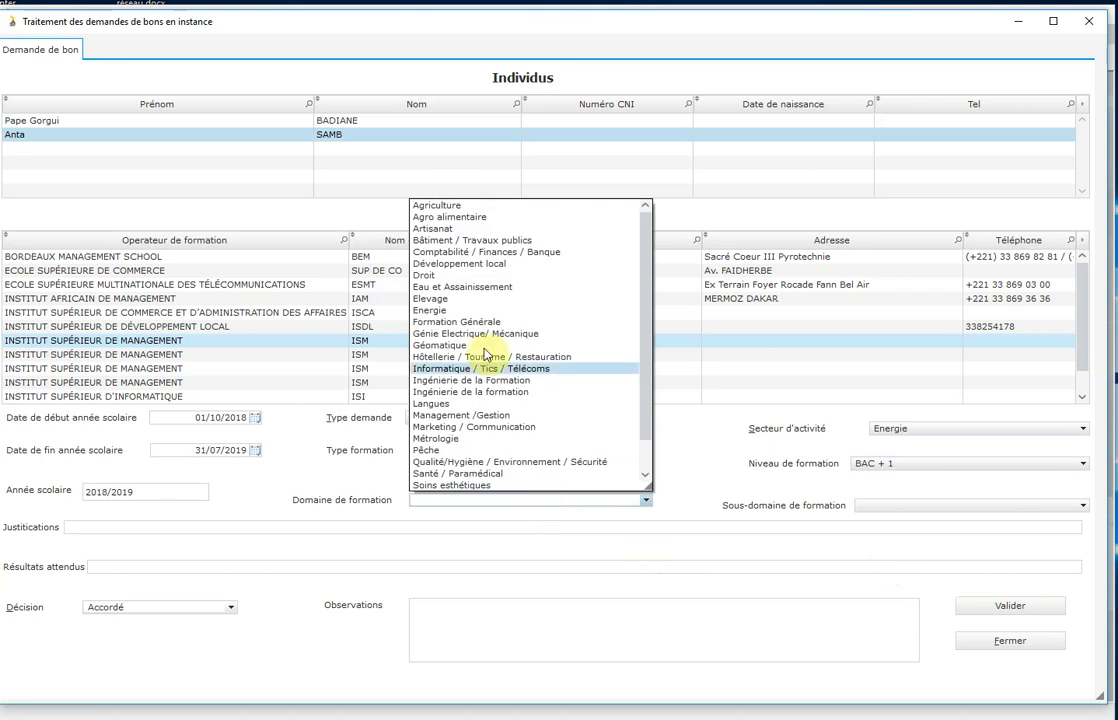
{"action": "left_click", "coordinate": [432, 311]}
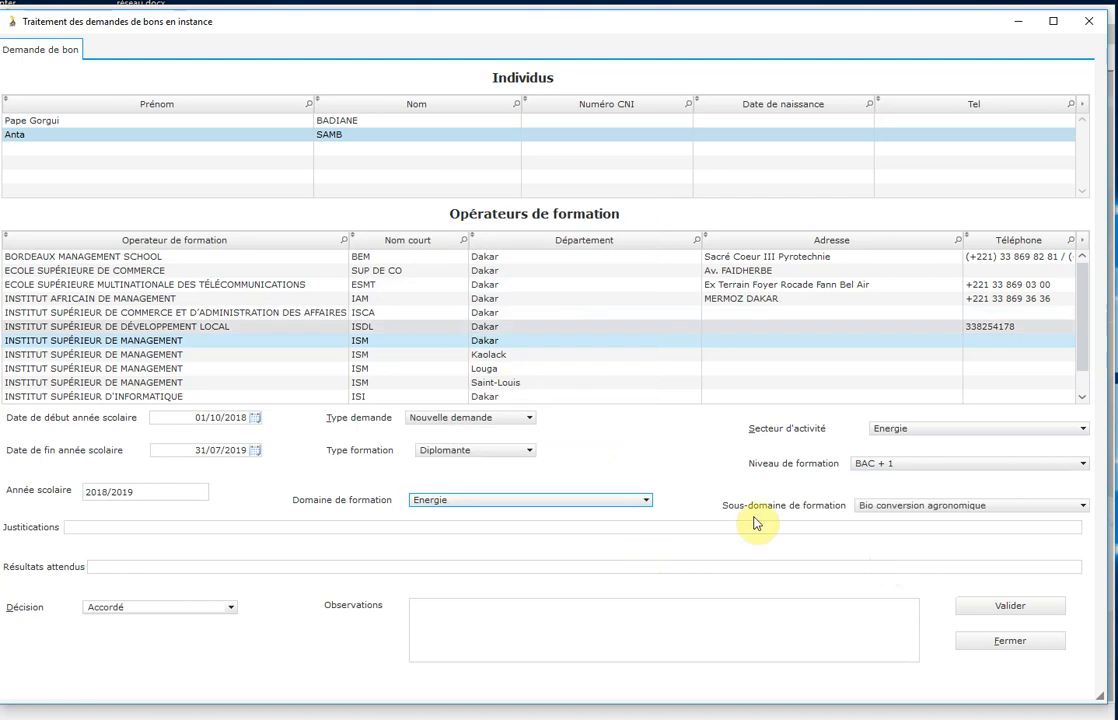
{"action": "left_click", "coordinate": [994, 514]}
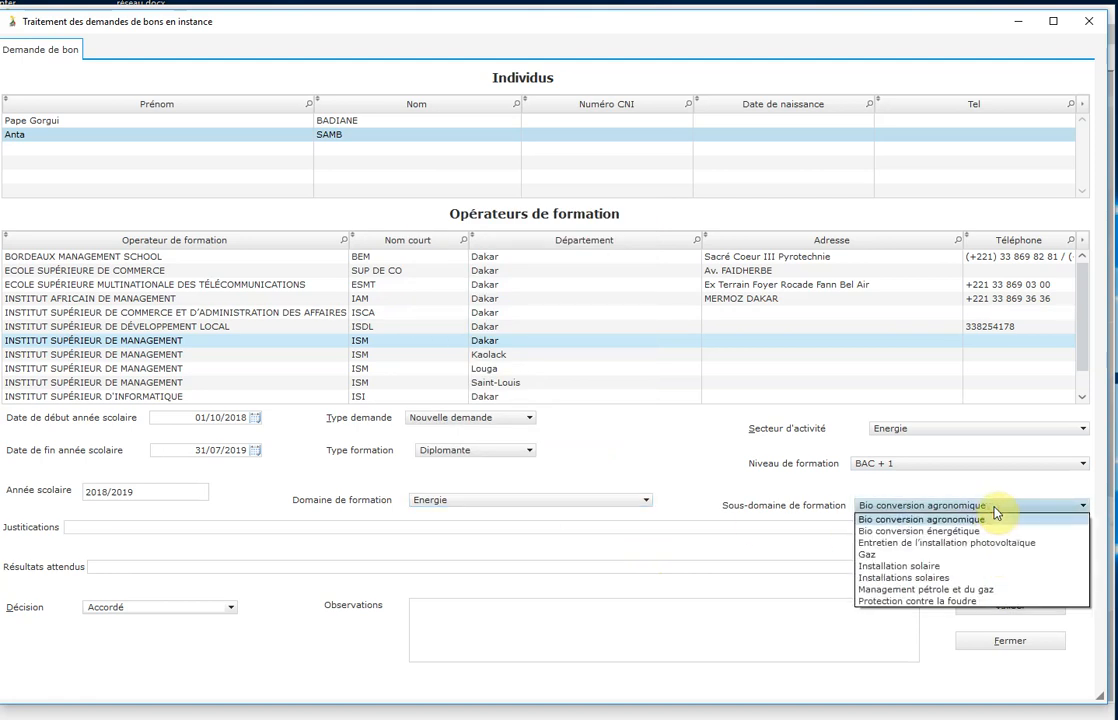
{"action": "left_click", "coordinate": [958, 591]}
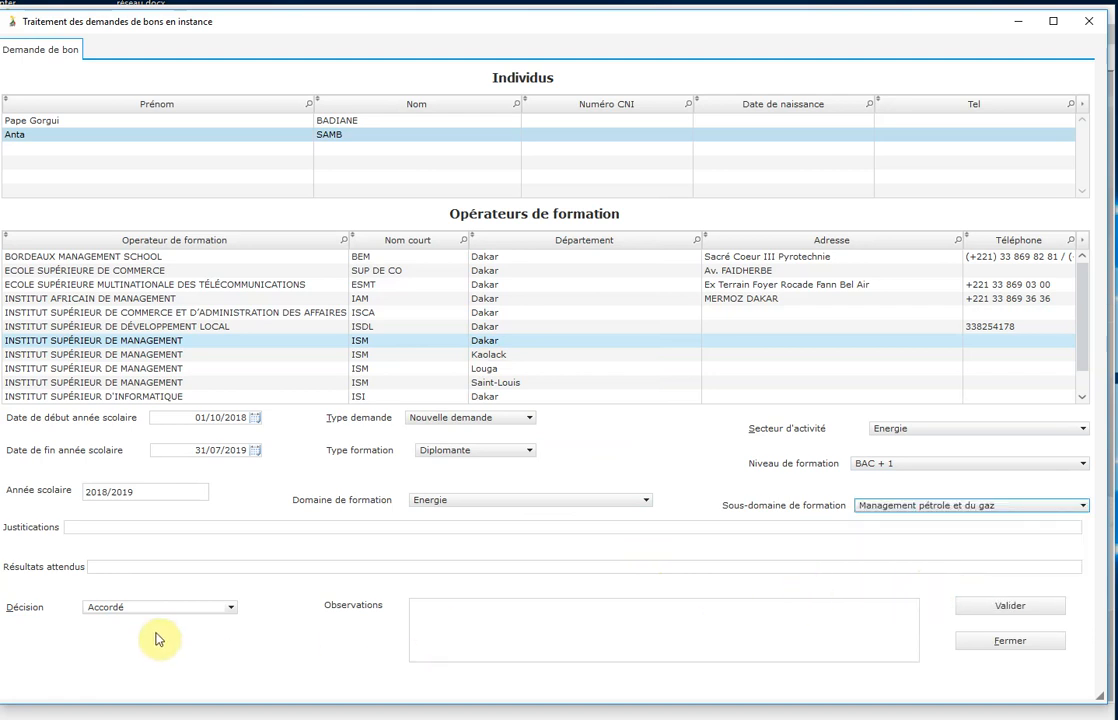
Save the voucher request, confirm, and close the pending requests window.
{"action": "left_click", "coordinate": [1009, 606]}
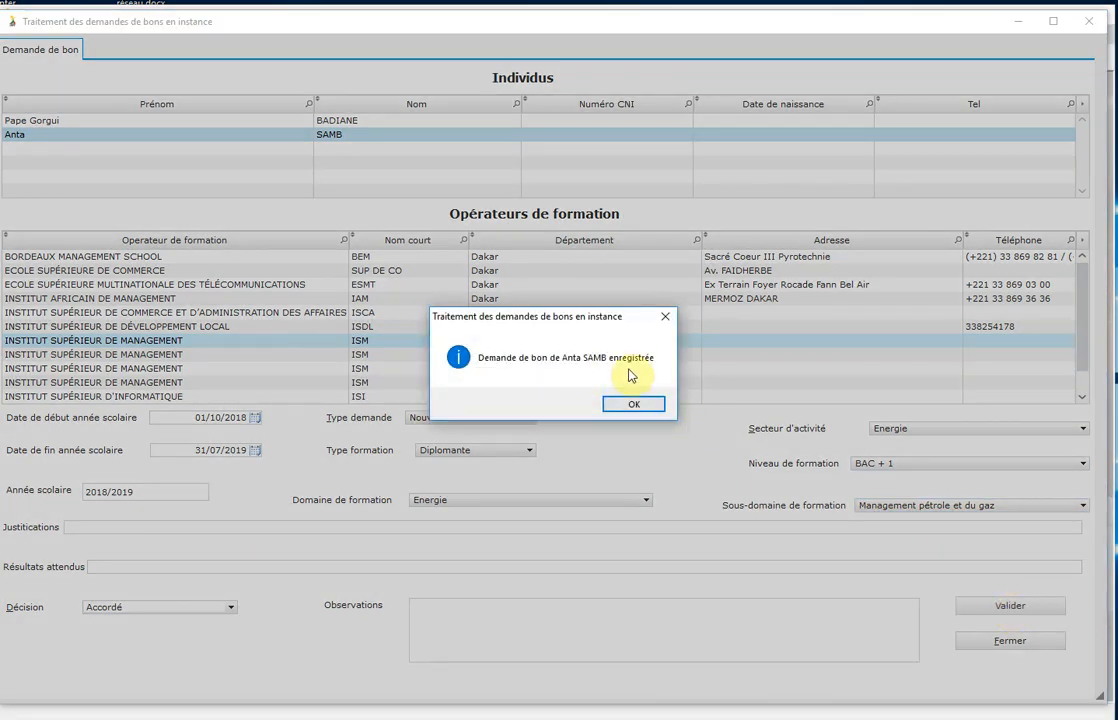
{"action": "left_click", "coordinate": [633, 408]}
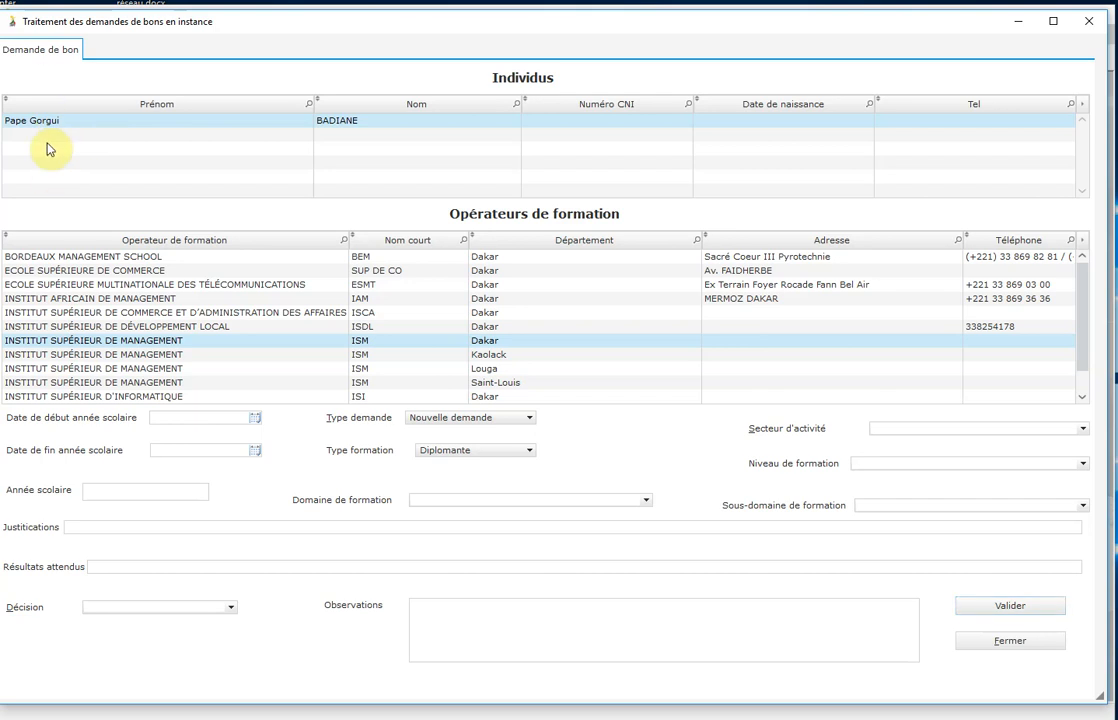
{"action": "left_click", "coordinate": [1008, 642]}
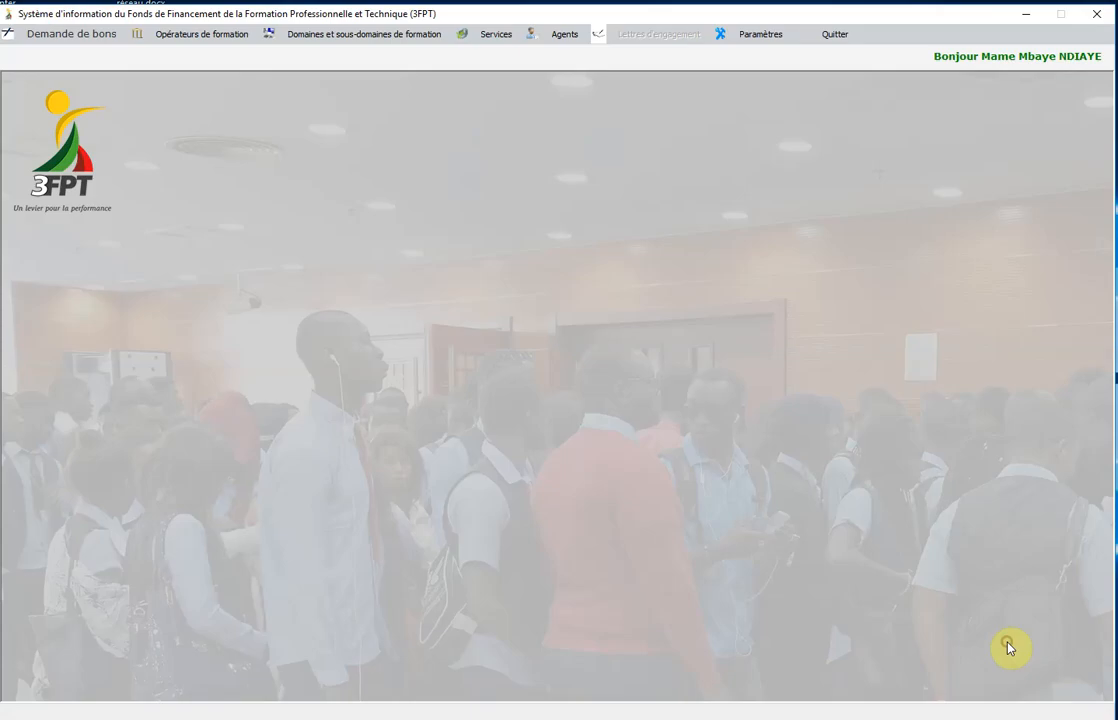
Open the request-update search and search for the applicant by full first and last name.
{"action": "left_click", "coordinate": [68, 37]}
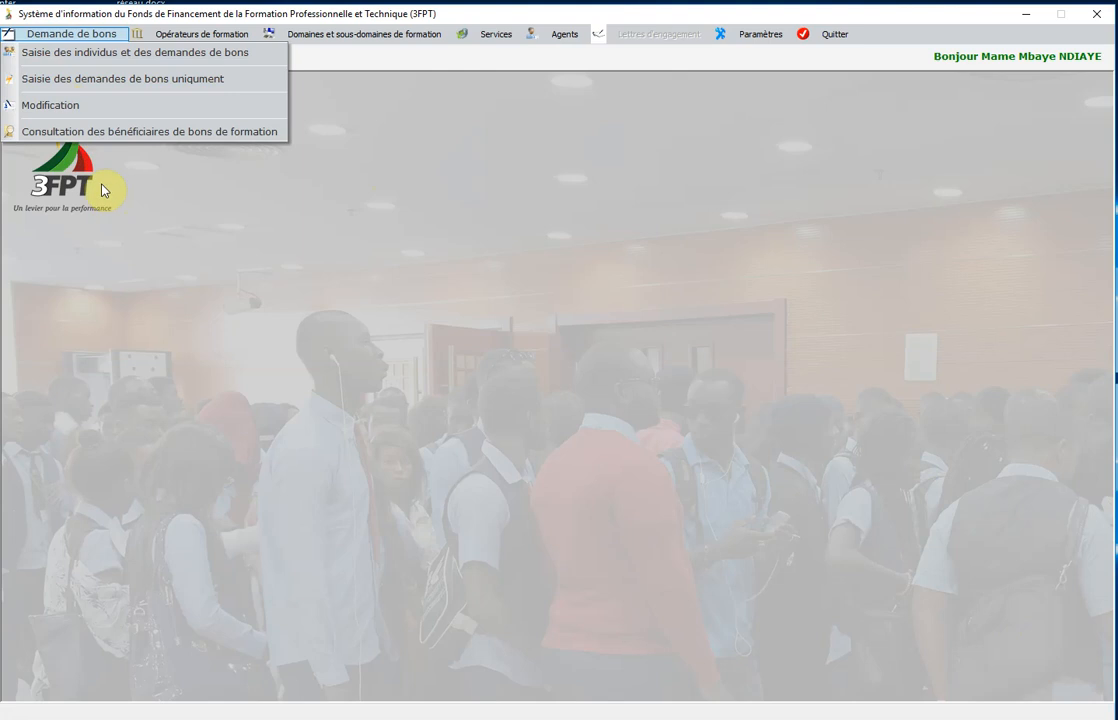
{"action": "left_click", "coordinate": [62, 108]}
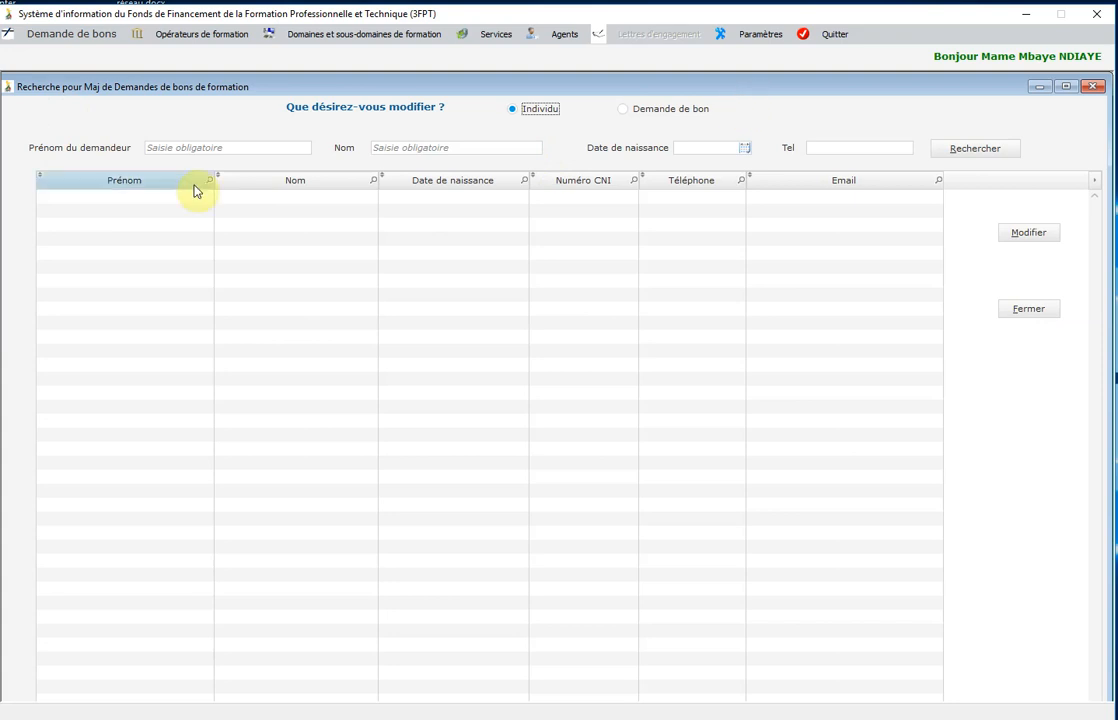
{"action": "left_click", "coordinate": [191, 150]}
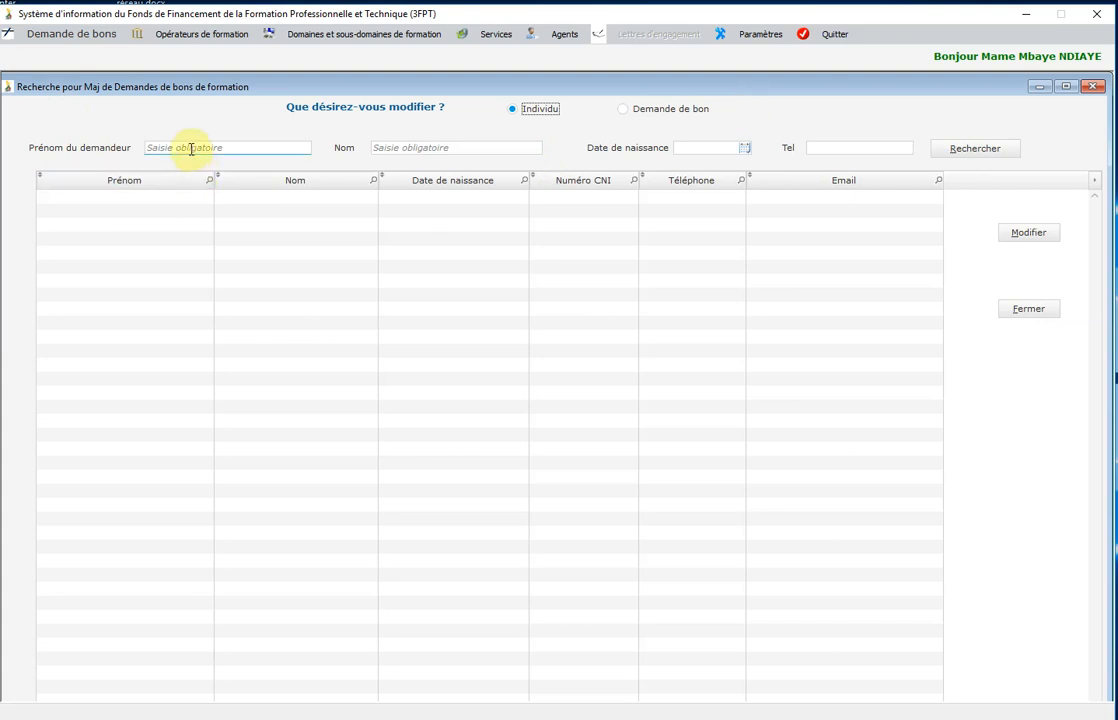
{"action": "left_click", "coordinate": [191, 148]}
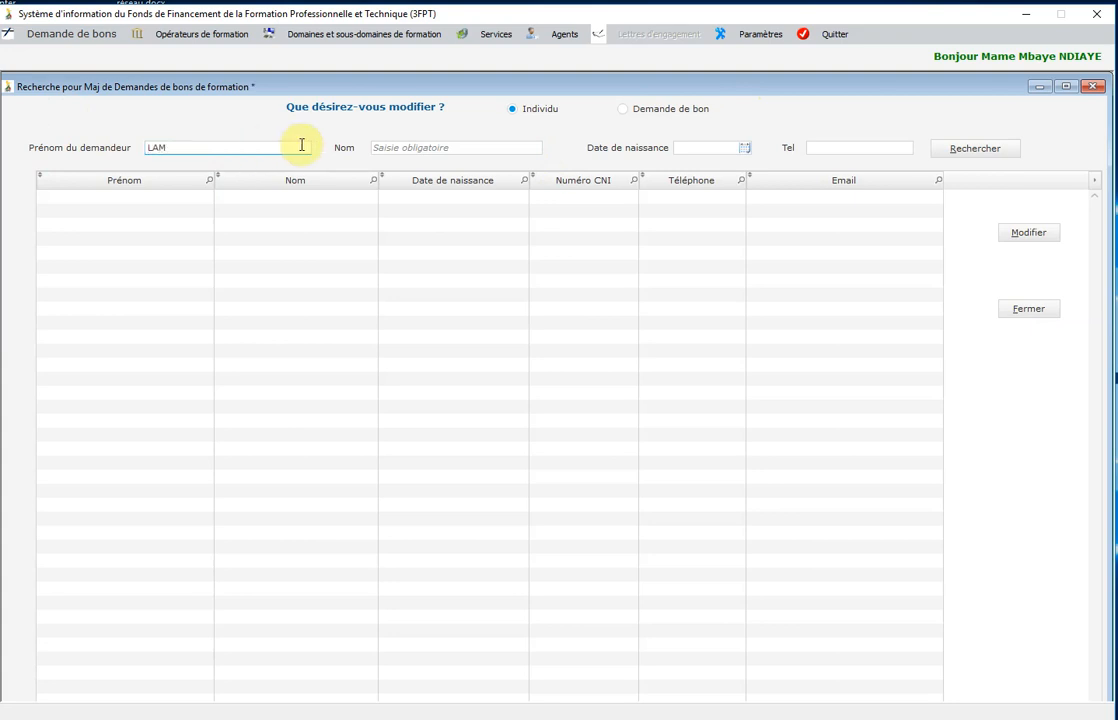
{"action": "left_click", "coordinate": [410, 147]}
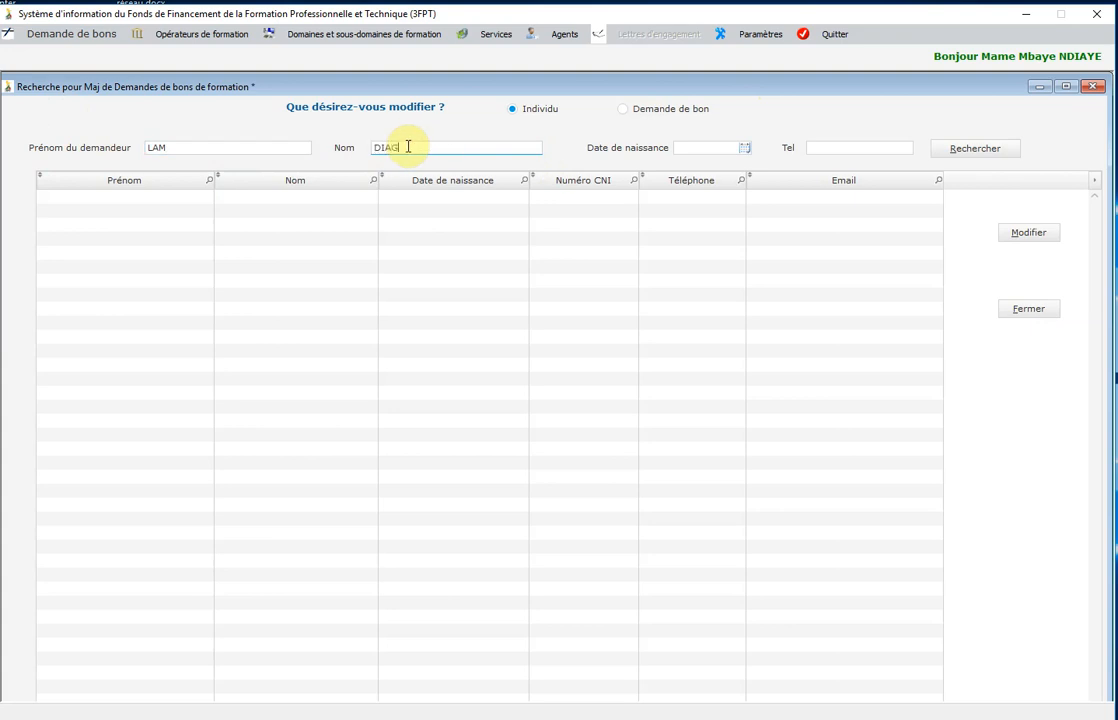
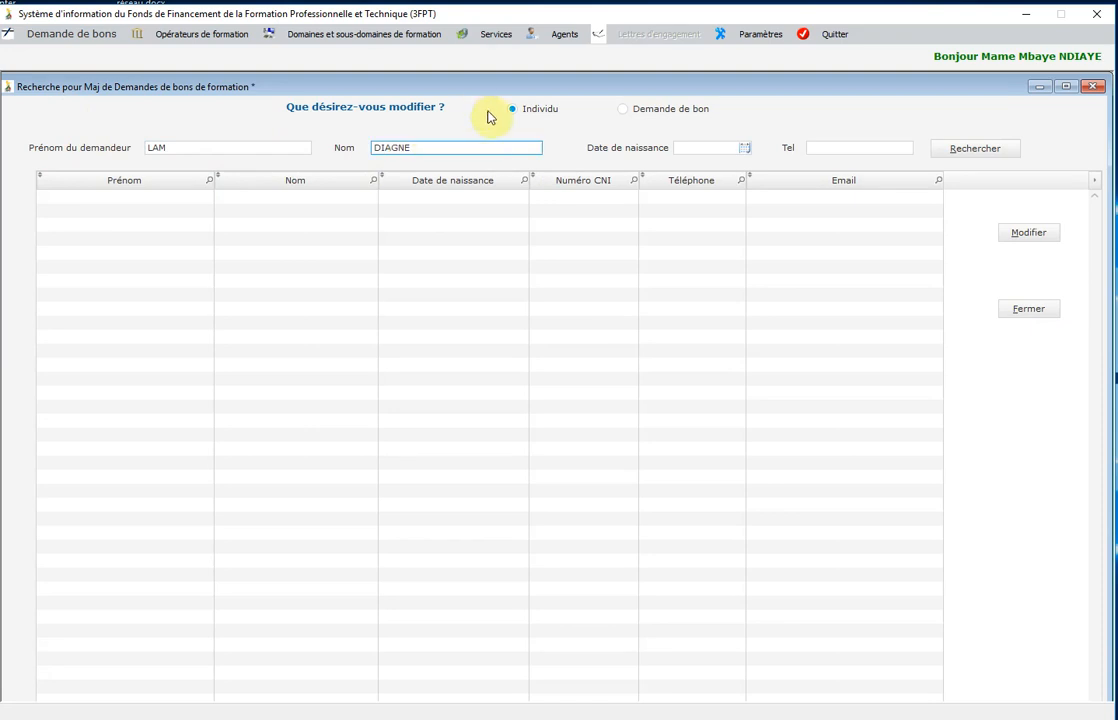
{"action": "left_click", "coordinate": [985, 150]}
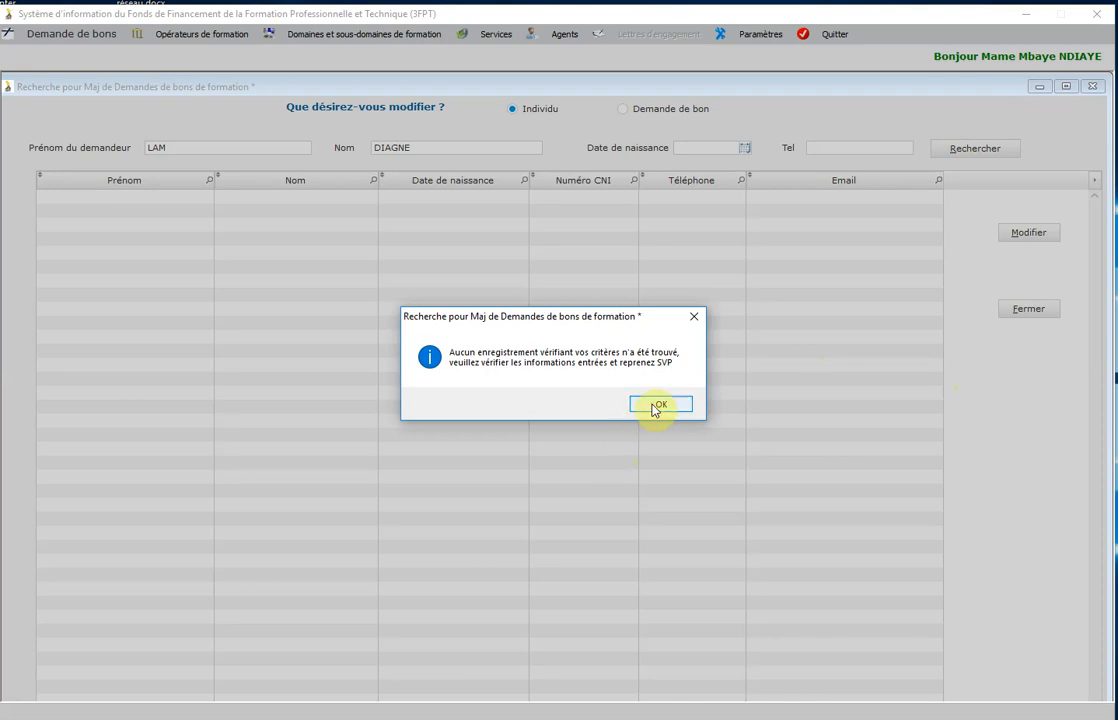
Retry the search with progressively shorter partial first and last names until two individuals match.
{"action": "left_click", "coordinate": [655, 405]}
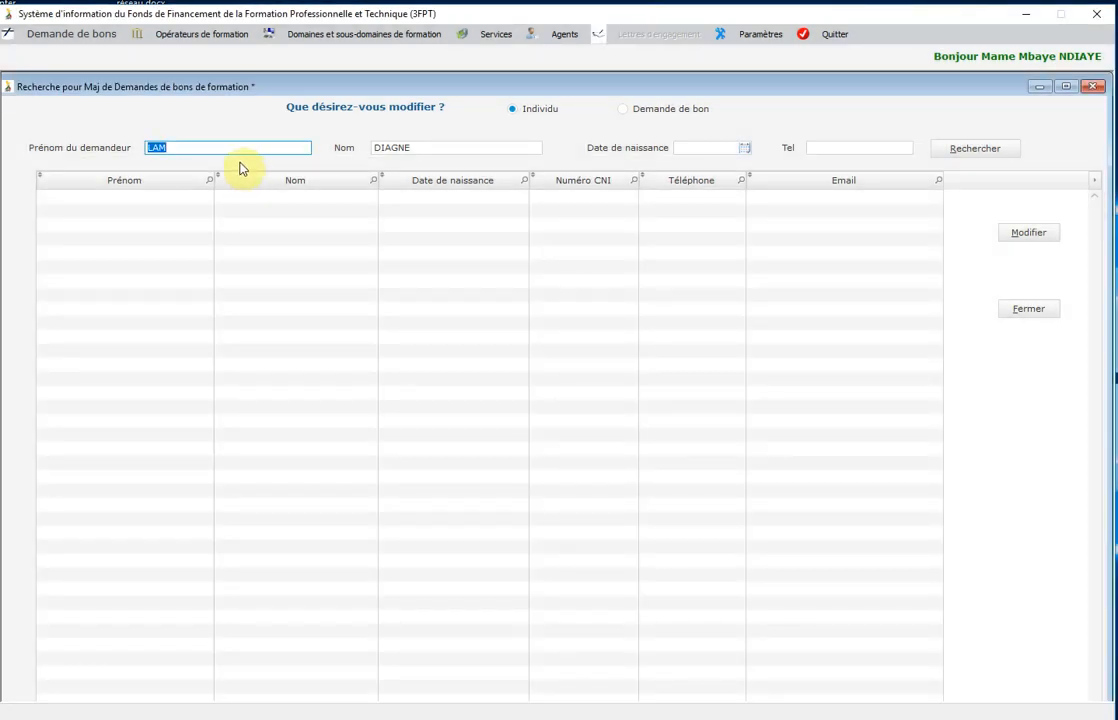
{"action": "type", "text": "AN"}
{"action": "left_click", "coordinate": [423, 148]}
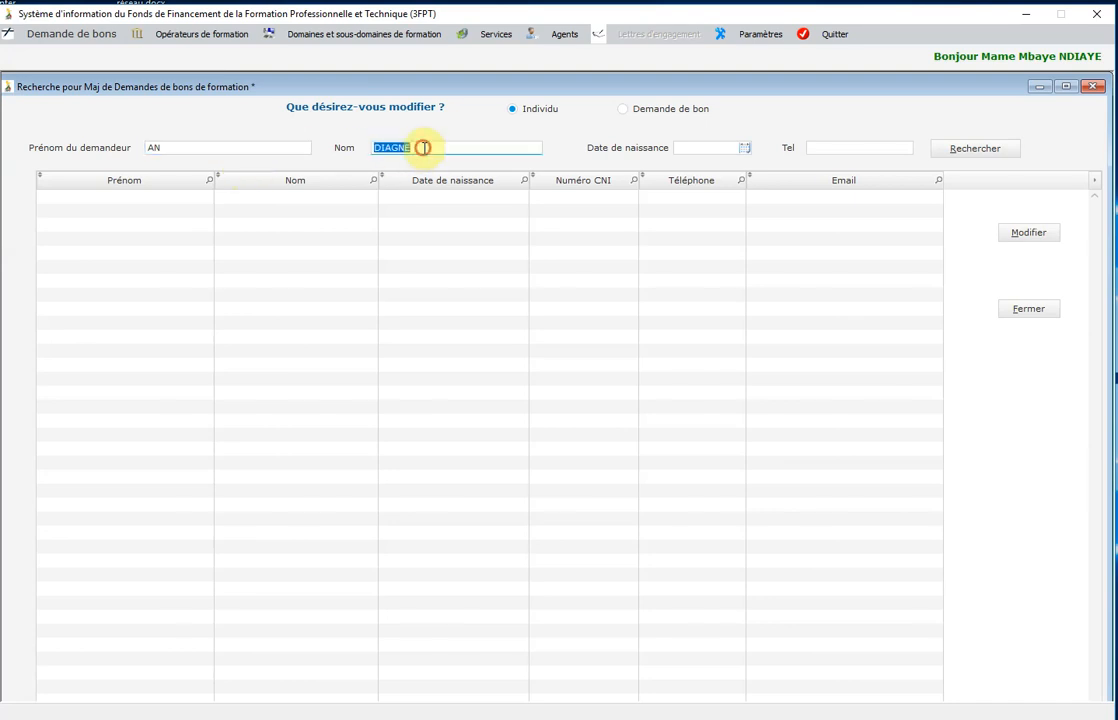
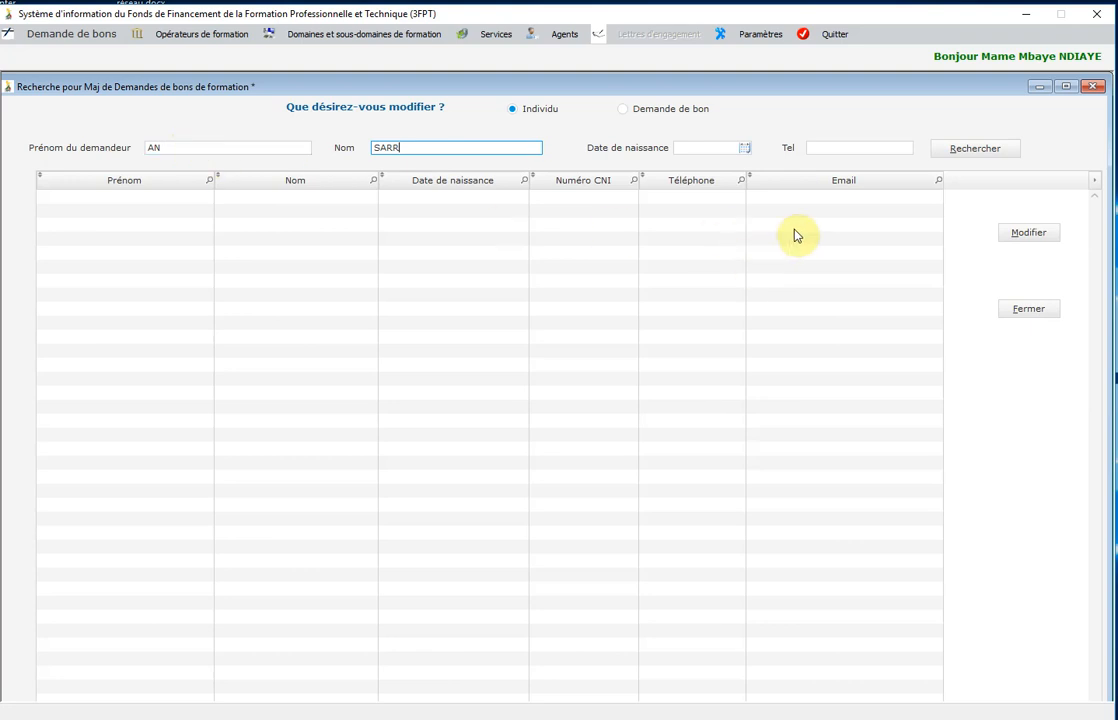
{"action": "left_click", "coordinate": [988, 149]}
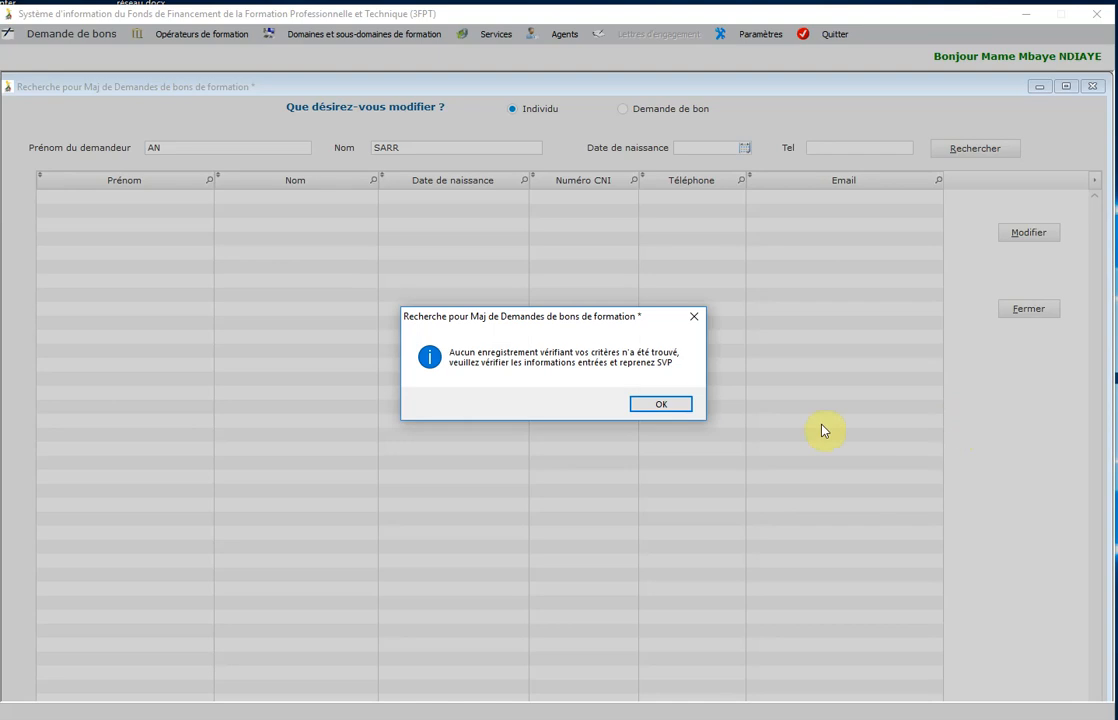
{"action": "left_click", "coordinate": [660, 405]}
{"action": "left_click", "coordinate": [423, 147]}
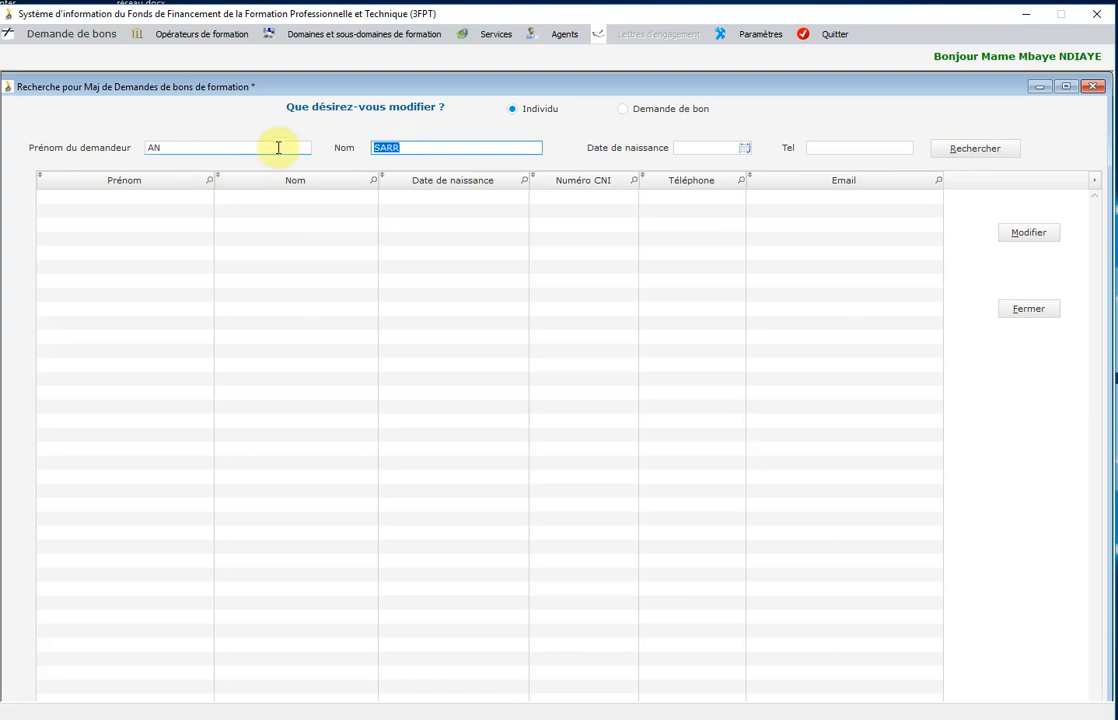
{"action": "type", "text": "E"}
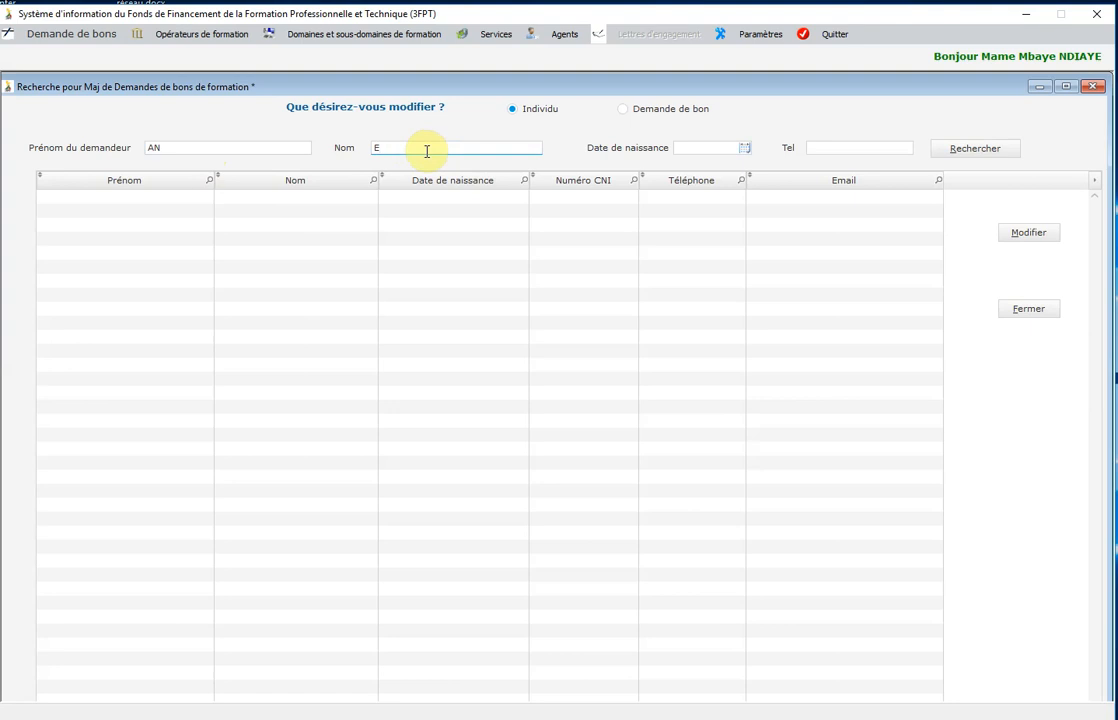
{"action": "left_click", "coordinate": [977, 152]}
{"action": "left_click", "coordinate": [659, 403]}
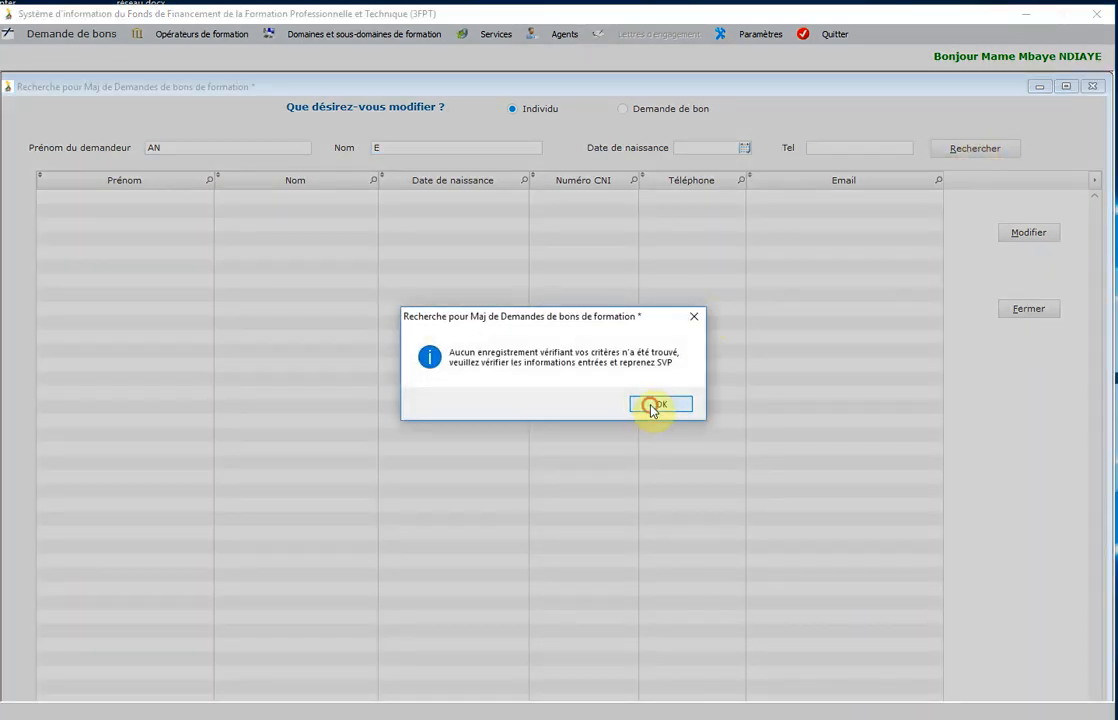
{"action": "left_click", "coordinate": [403, 147]}
{"action": "type", "text": "A"}
{"action": "left_click", "coordinate": [979, 150]}
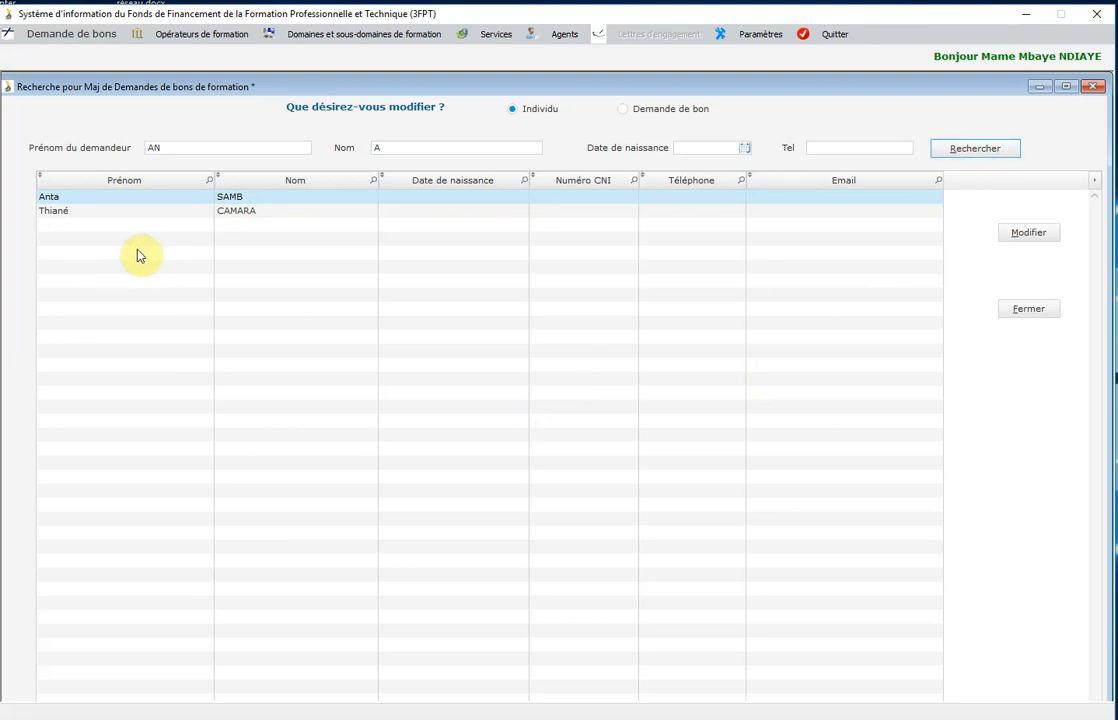
Open the Fiche de modification for the second individual in the results.
{"action": "left_click", "coordinate": [67, 213]}
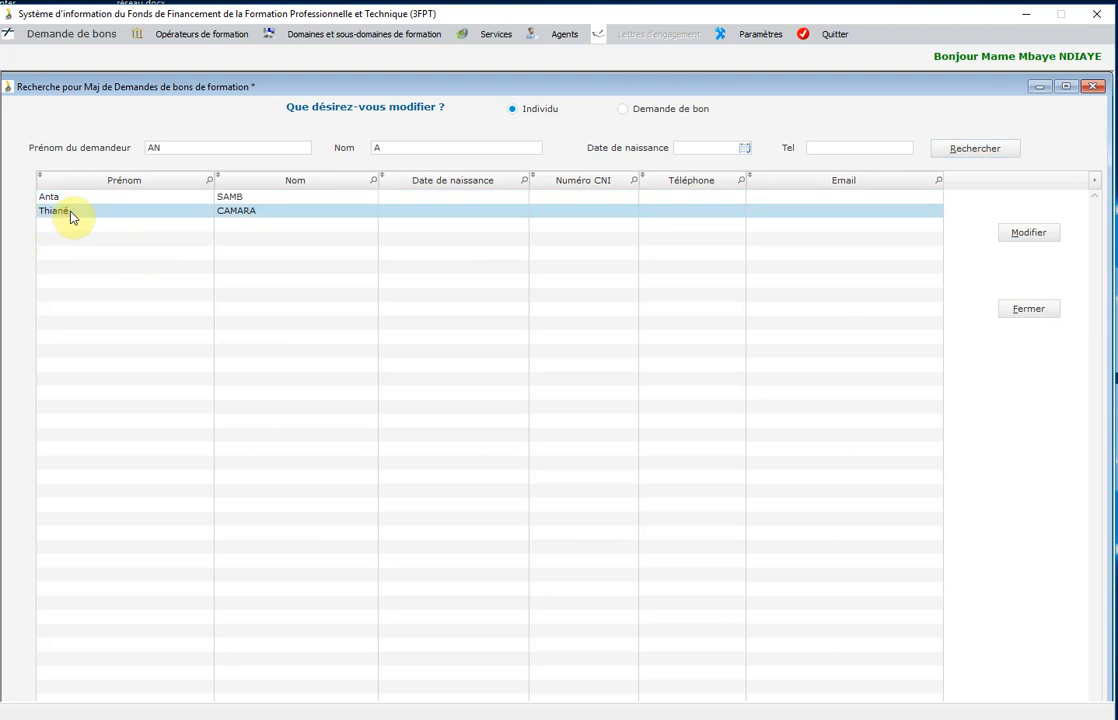
{"action": "left_click", "coordinate": [1028, 238]}
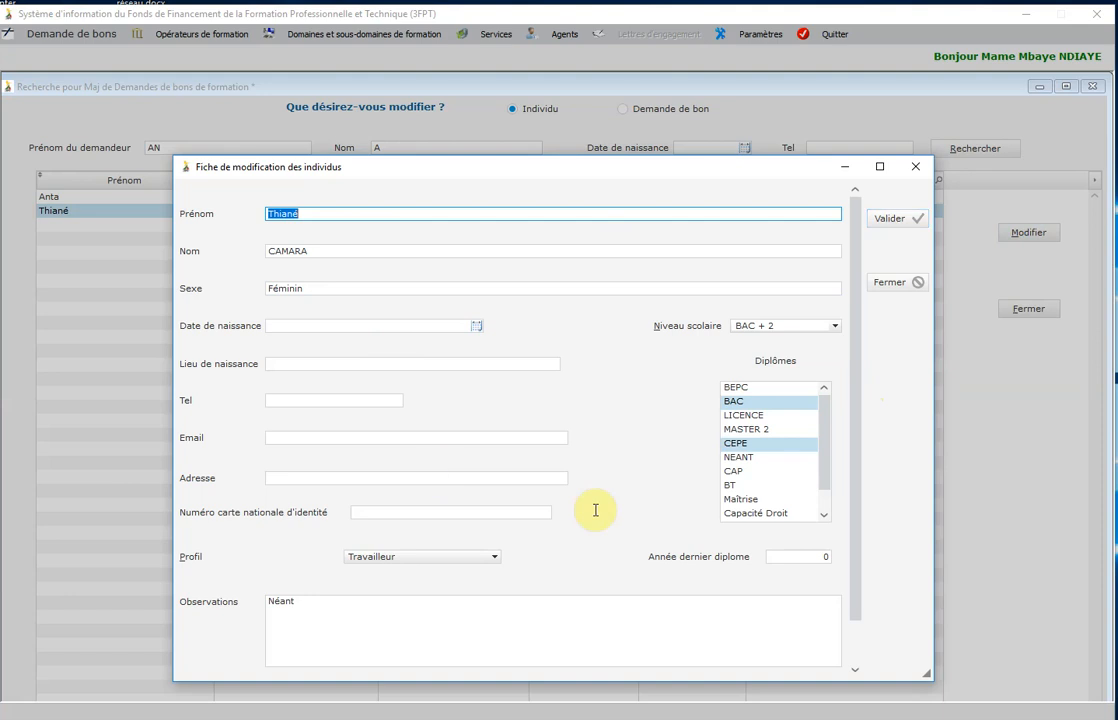
Change the last diploma year to 2018 and education level to BAC + 1, then save.
{"action": "left_click", "coordinate": [799, 556]}
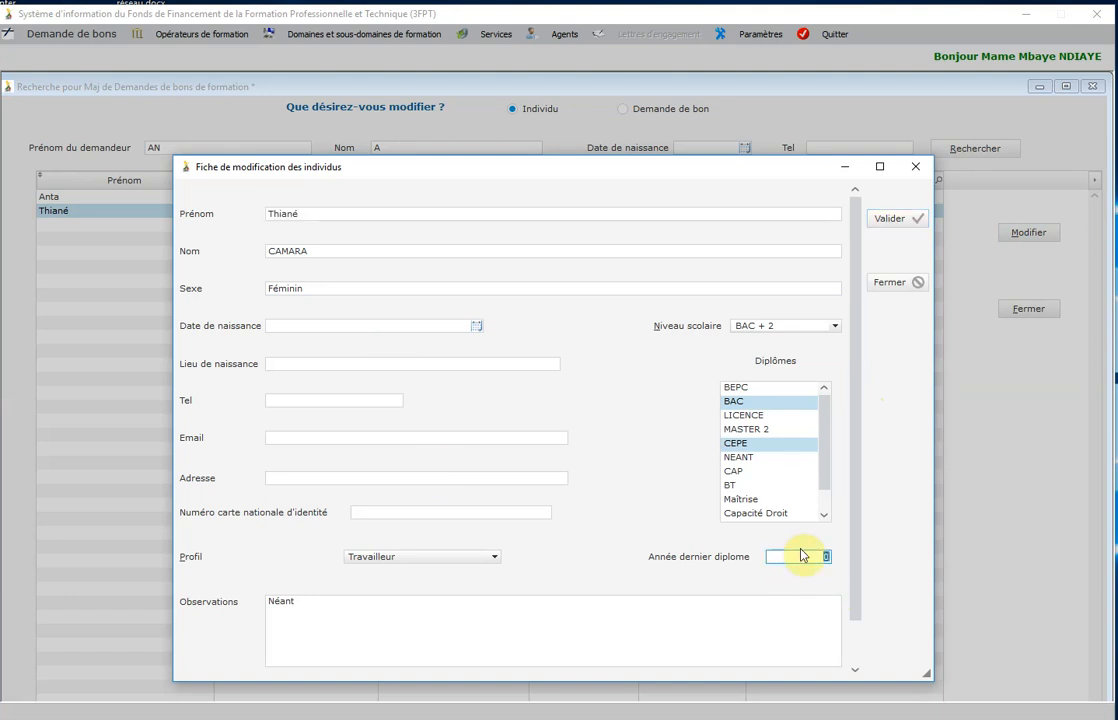
{"action": "type", "text": "2101"}
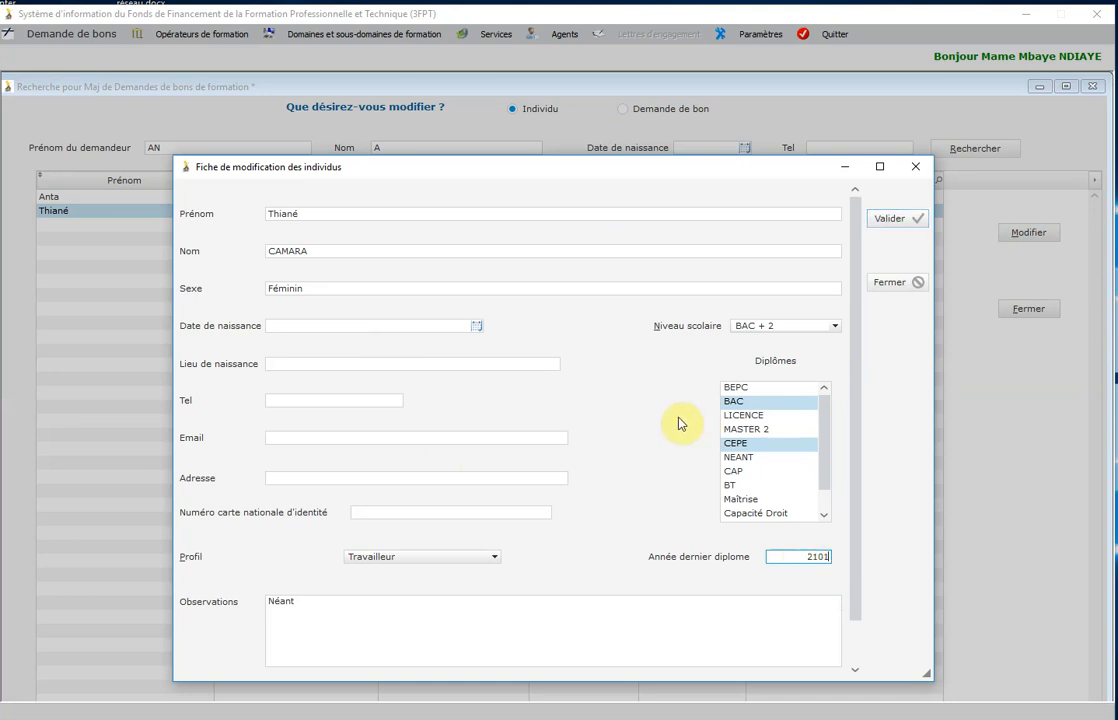
{"action": "key", "text": "BackSpace"}
{"action": "key", "text": "BackSpace"}
{"action": "type", "text": "018"}
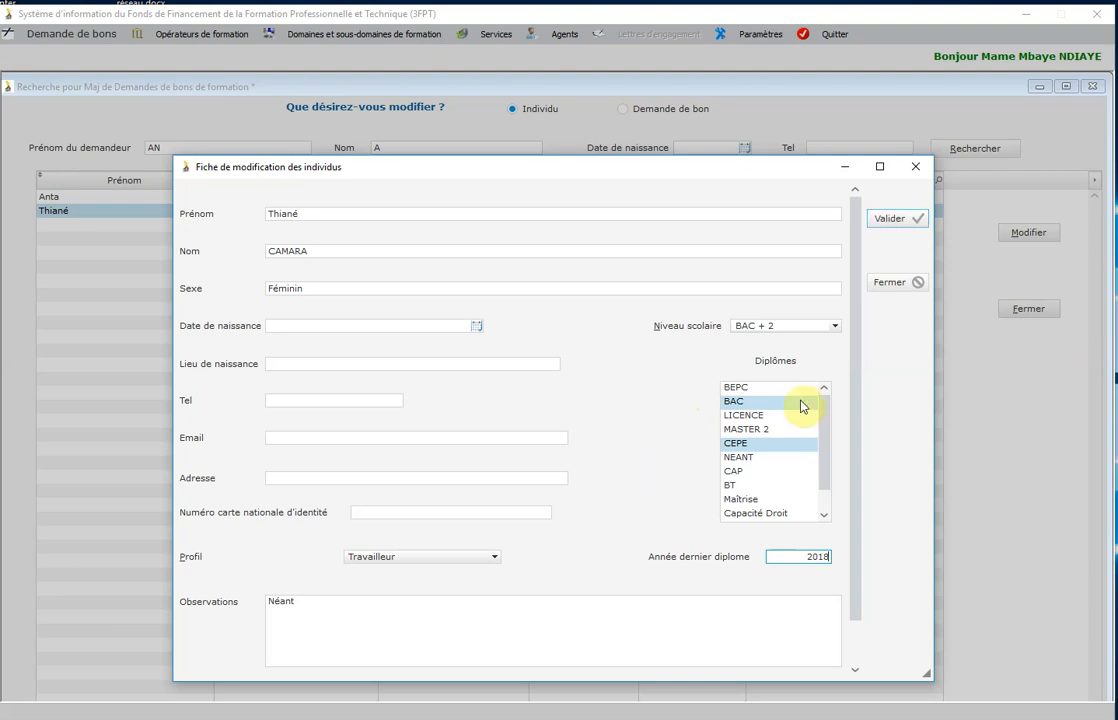
{"action": "left_click", "coordinate": [834, 327]}
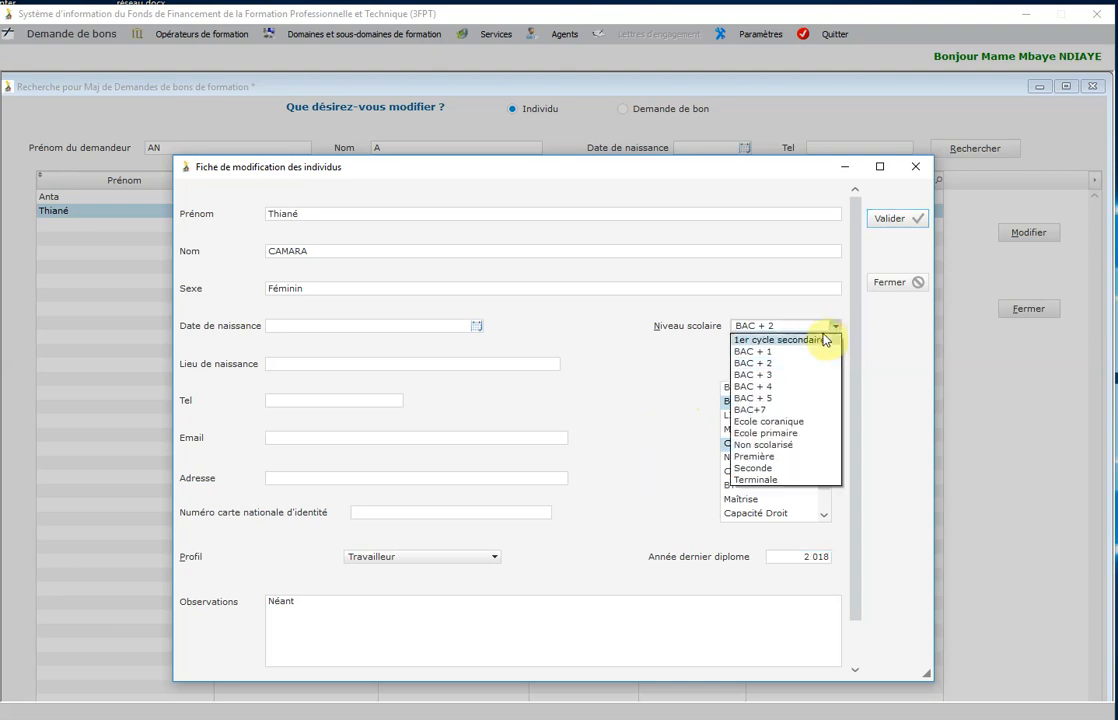
{"action": "left_click", "coordinate": [779, 353]}
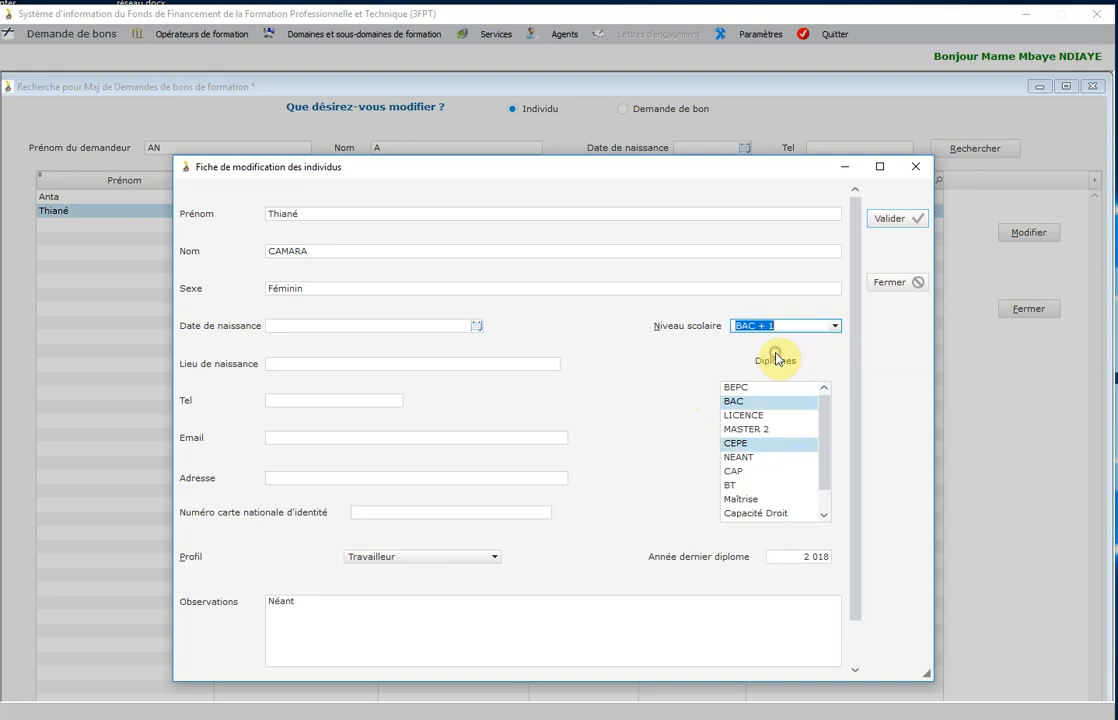
{"action": "left_click", "coordinate": [890, 219]}
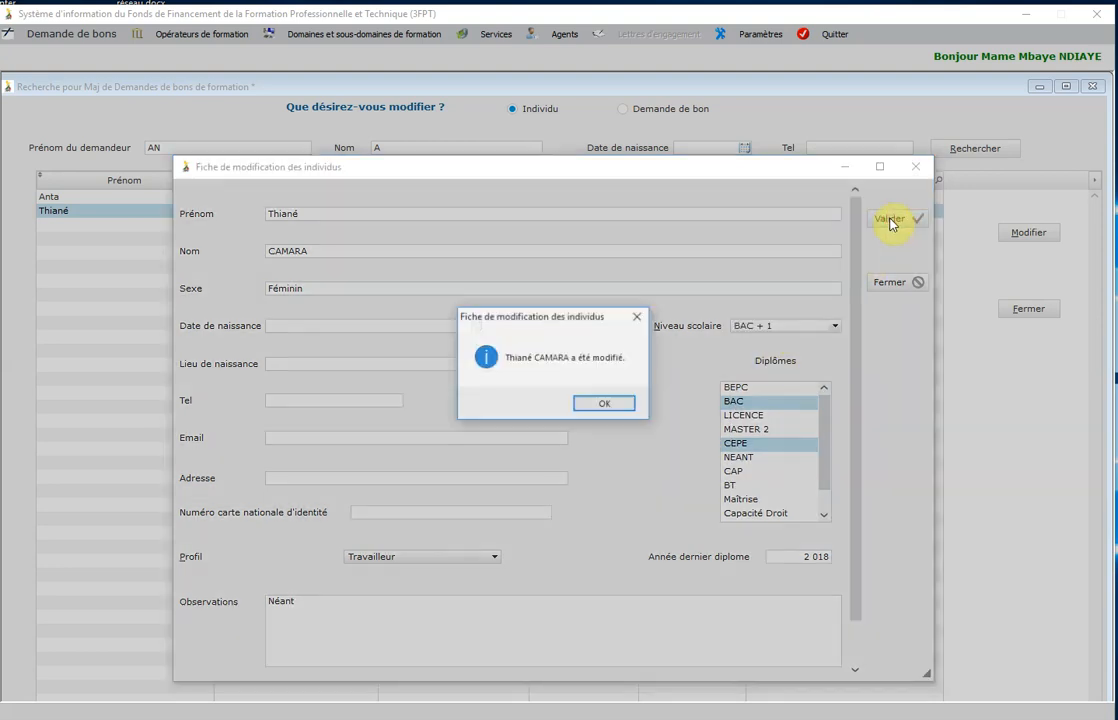
{"action": "left_click", "coordinate": [605, 404]}
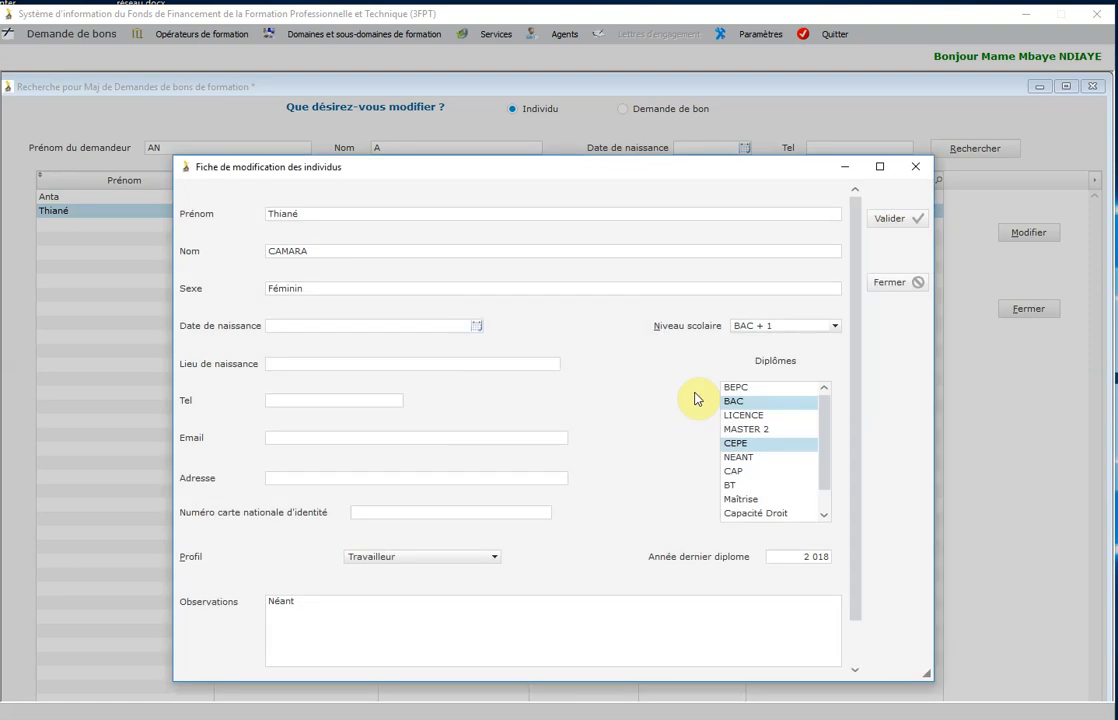
Close the form, reopen it to verify the changes, and close it again.
{"action": "left_click", "coordinate": [893, 284]}
{"action": "left_click", "coordinate": [1030, 235]}
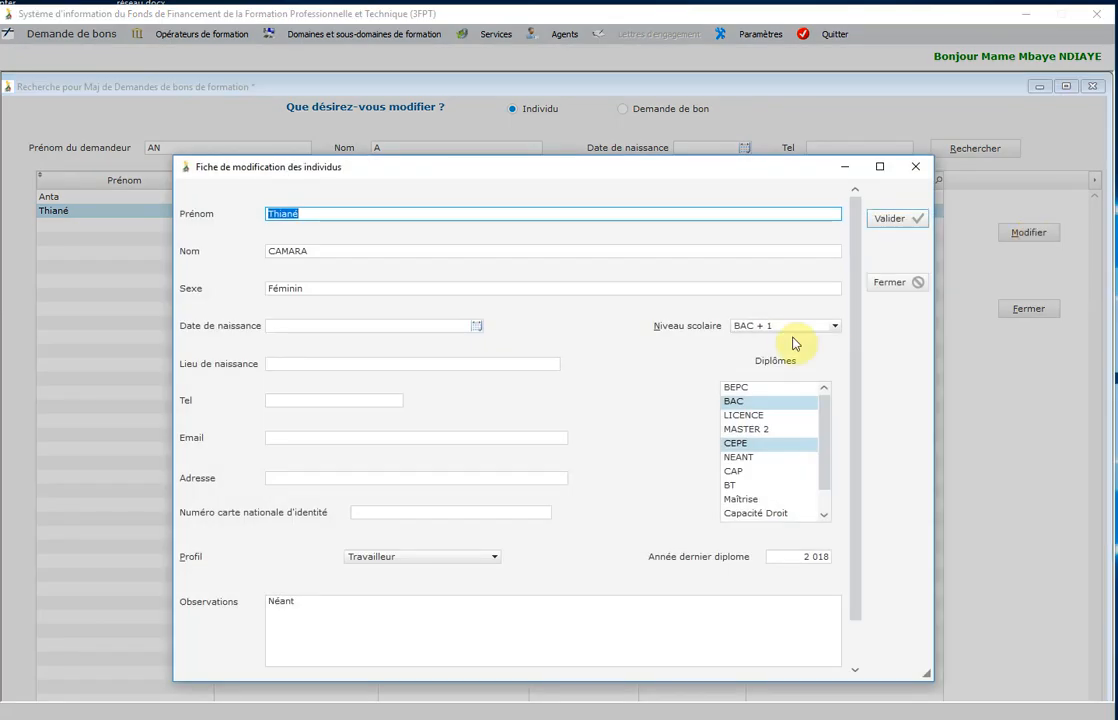
{"action": "left_click", "coordinate": [893, 285]}
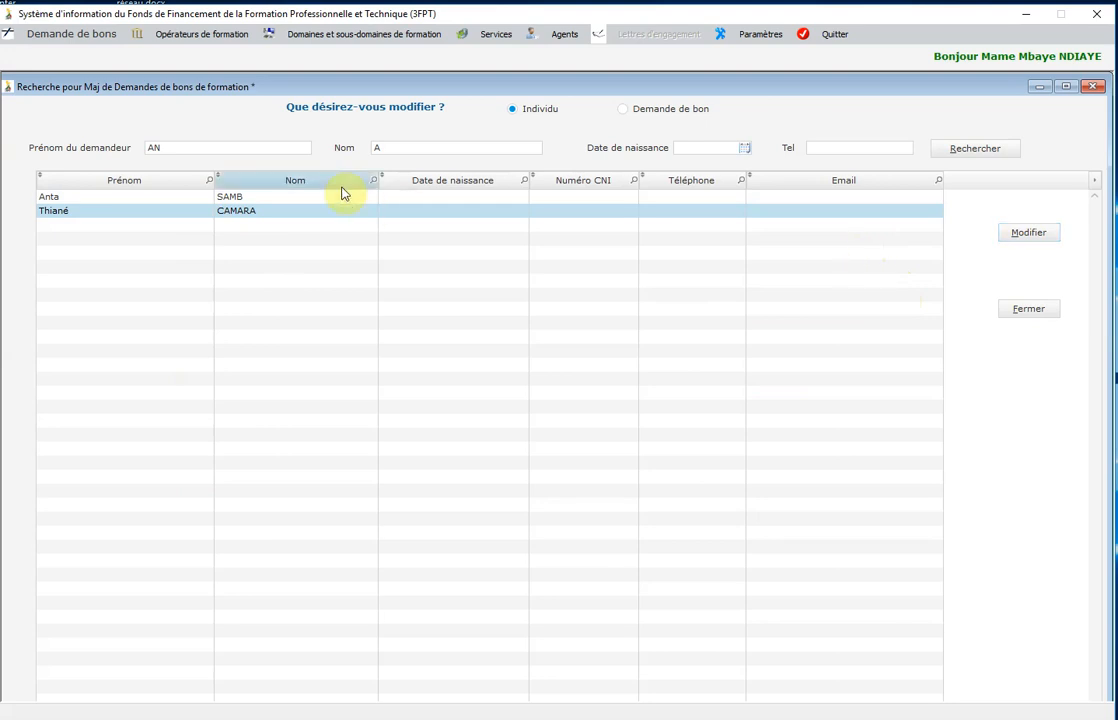
Complete the first individual's first and last names in the search fields and search.
{"action": "left_click", "coordinate": [248, 147]}
{"action": "left_click", "coordinate": [259, 147]}
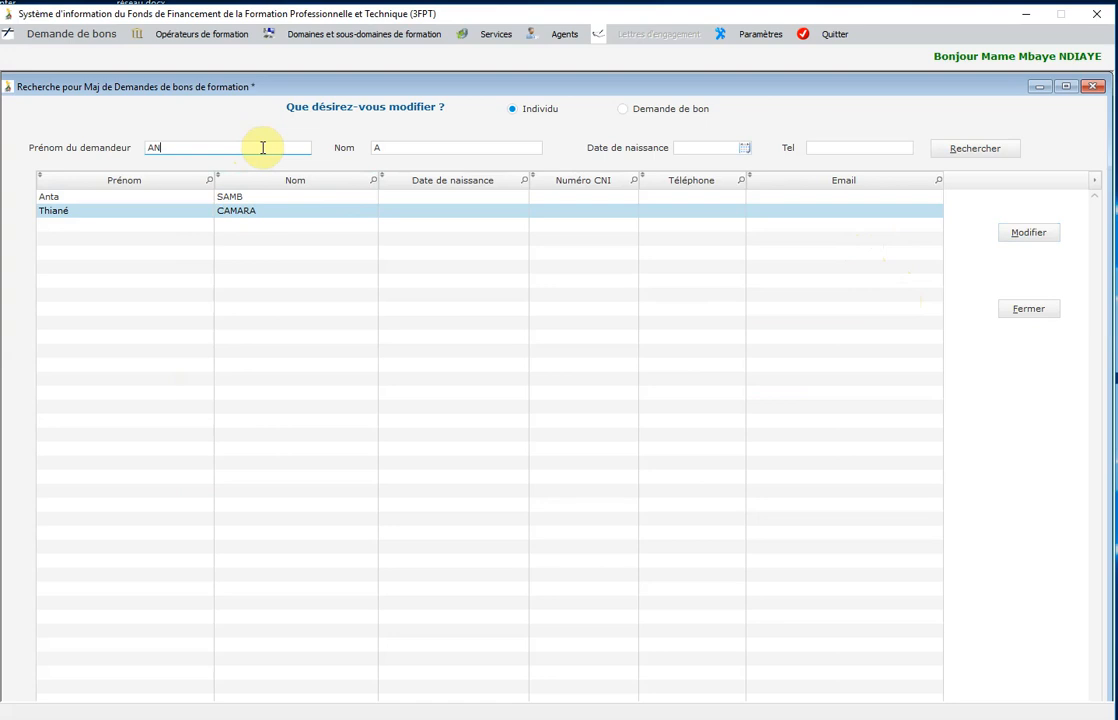
{"action": "type", "text": "TA"}
{"action": "double_click", "coordinate": [465, 147]}
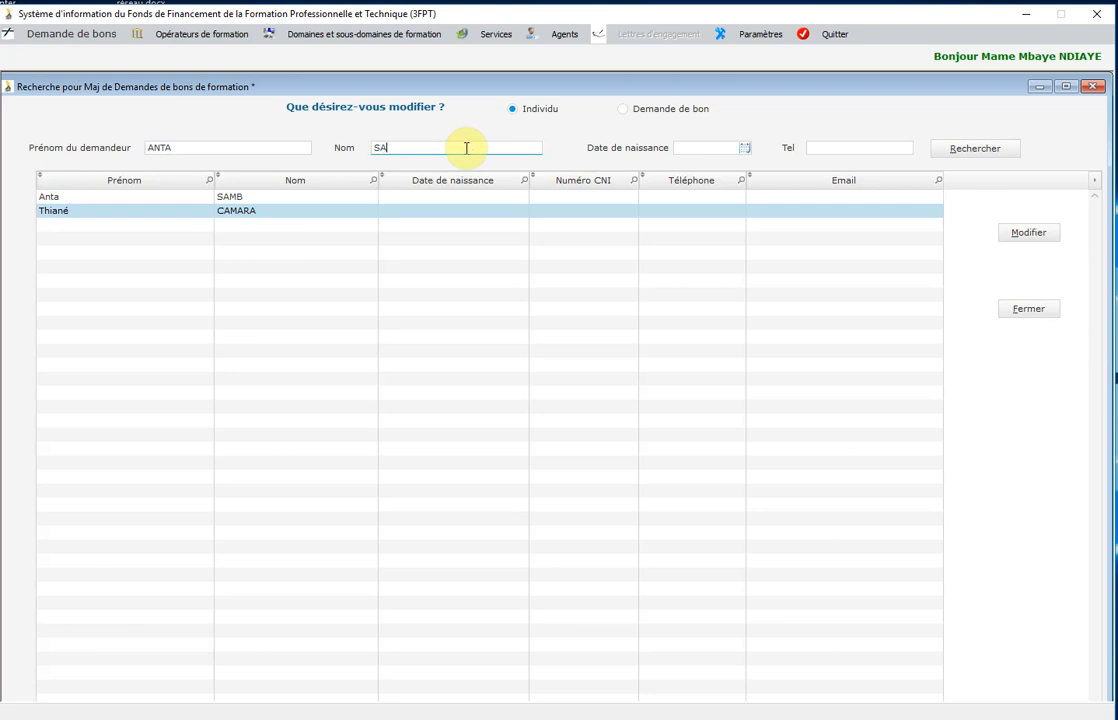
{"action": "left_click", "coordinate": [968, 150]}
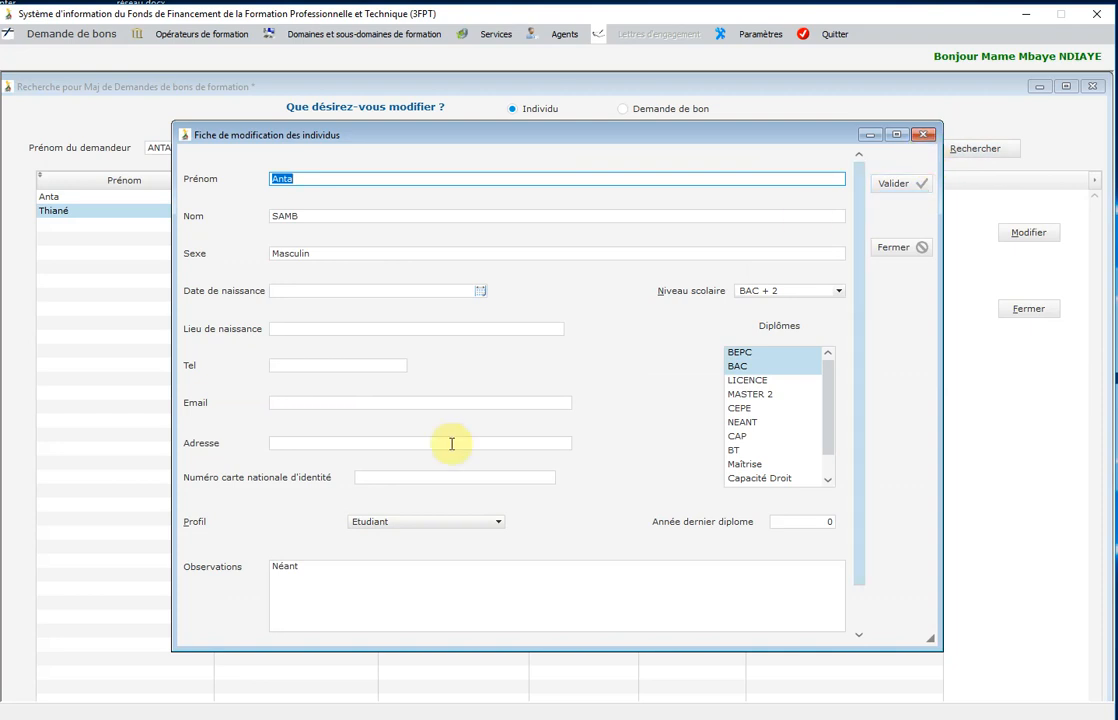
Enter the individual's e-mail address, save the record, and close the edit and search windows.
{"action": "left_click", "coordinate": [342, 447]}
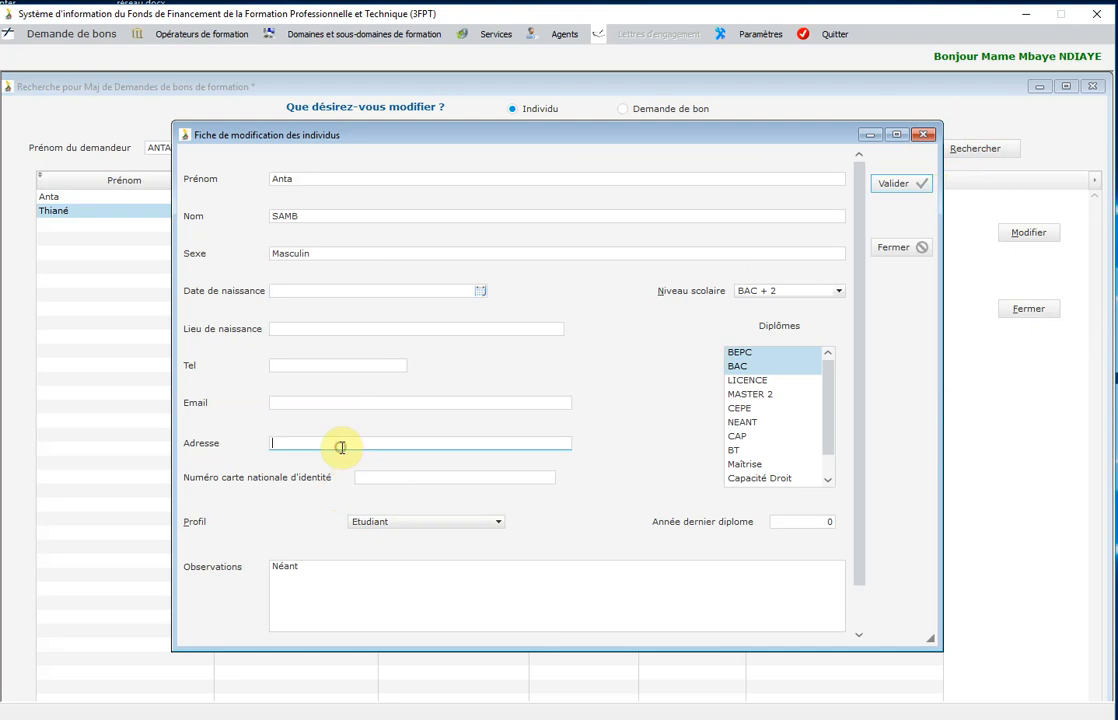
{"action": "left_click", "coordinate": [332, 399]}
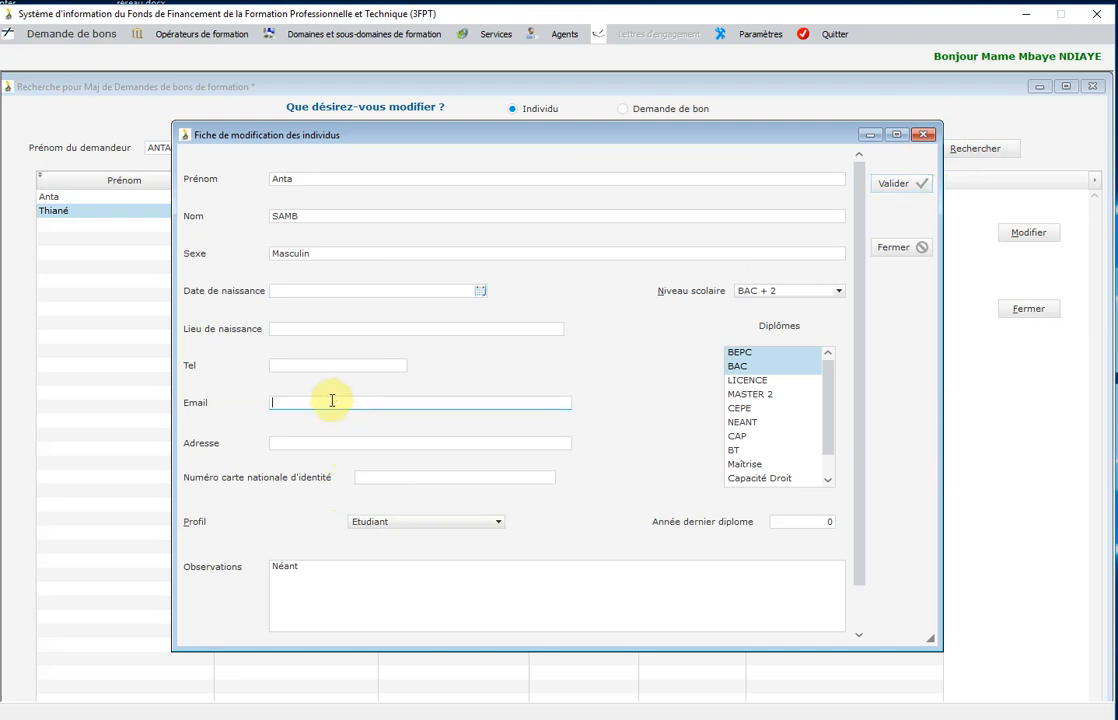
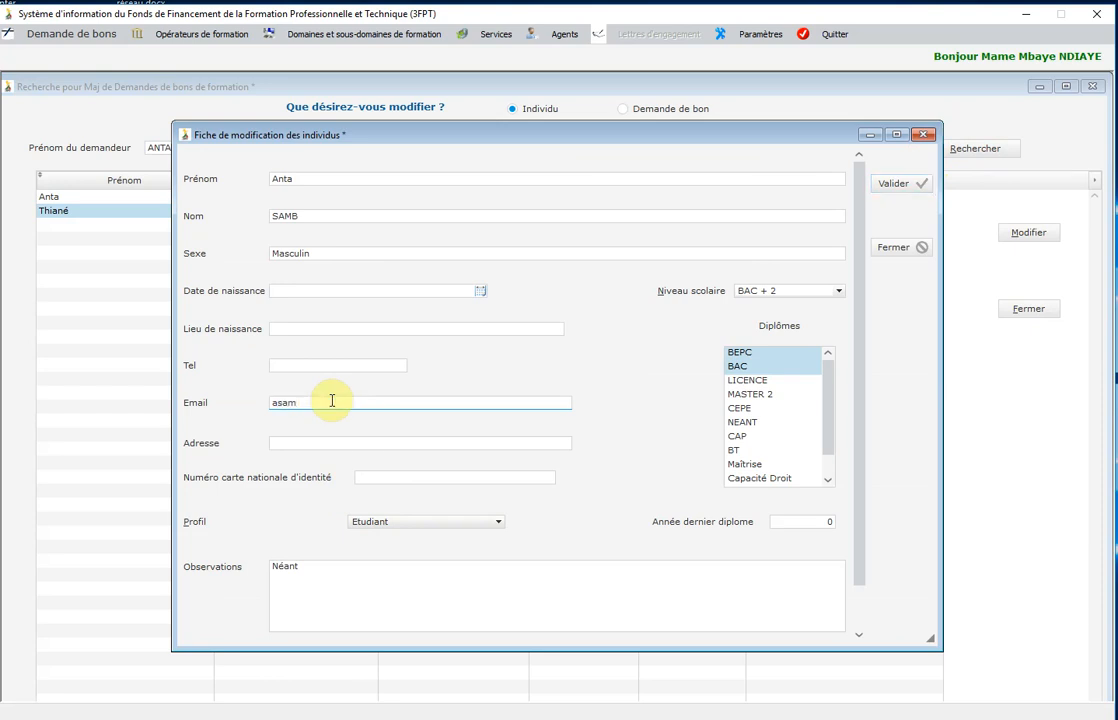
{"action": "left_click", "coordinate": [893, 187]}
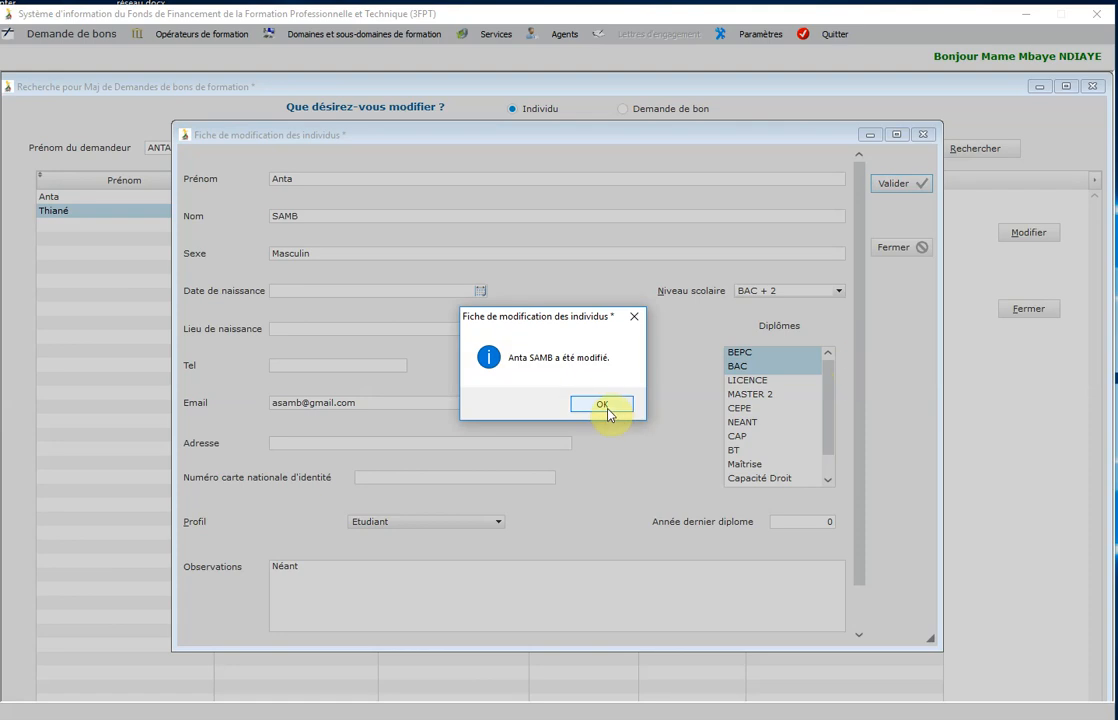
{"action": "left_click", "coordinate": [606, 411]}
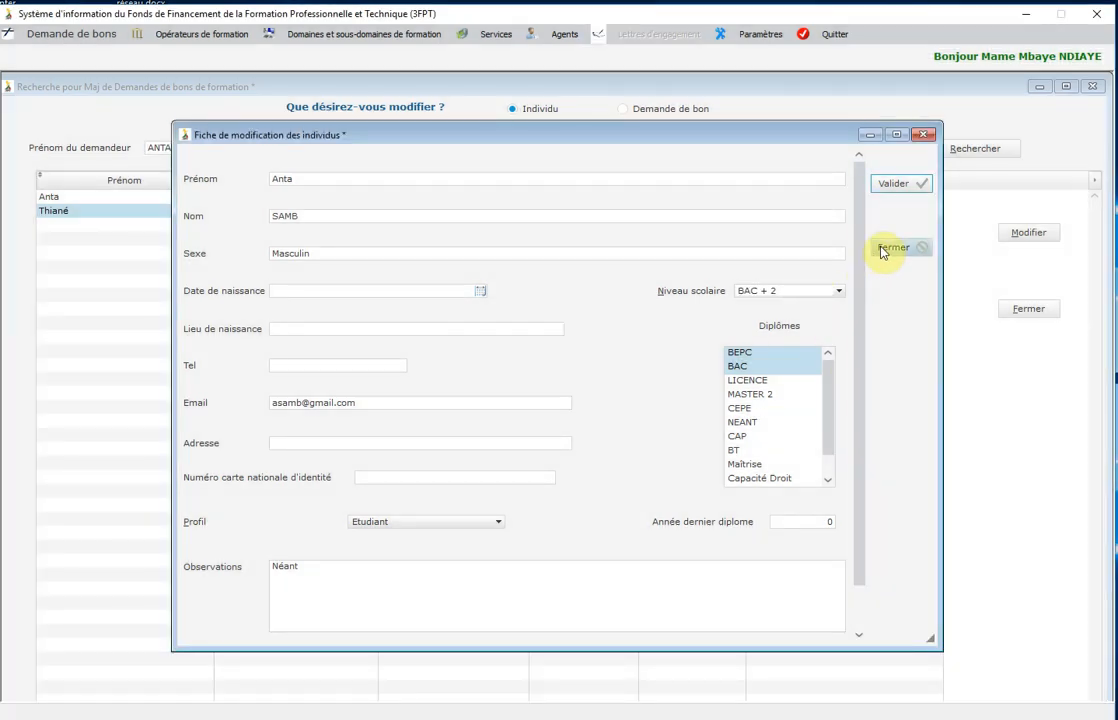
{"action": "left_click", "coordinate": [884, 249]}
{"action": "left_click", "coordinate": [1022, 310]}
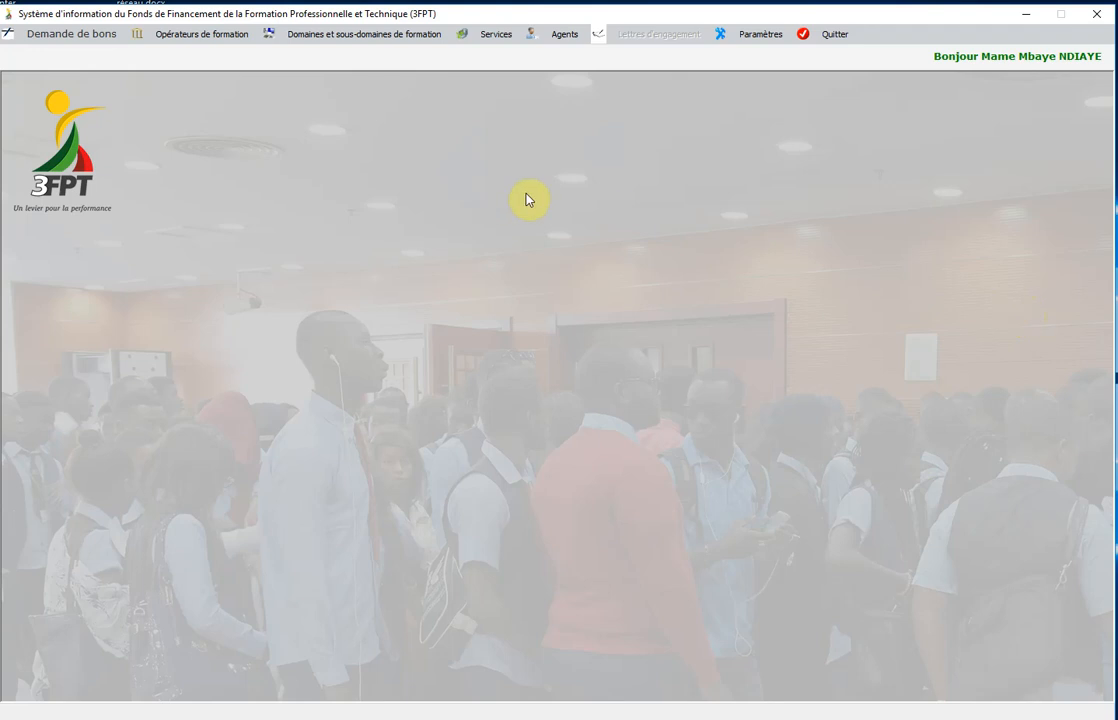
Open the Demande de bons modification window set to voucher requests (Demande de bon).
{"action": "left_click", "coordinate": [70, 38]}
{"action": "left_click", "coordinate": [50, 106]}
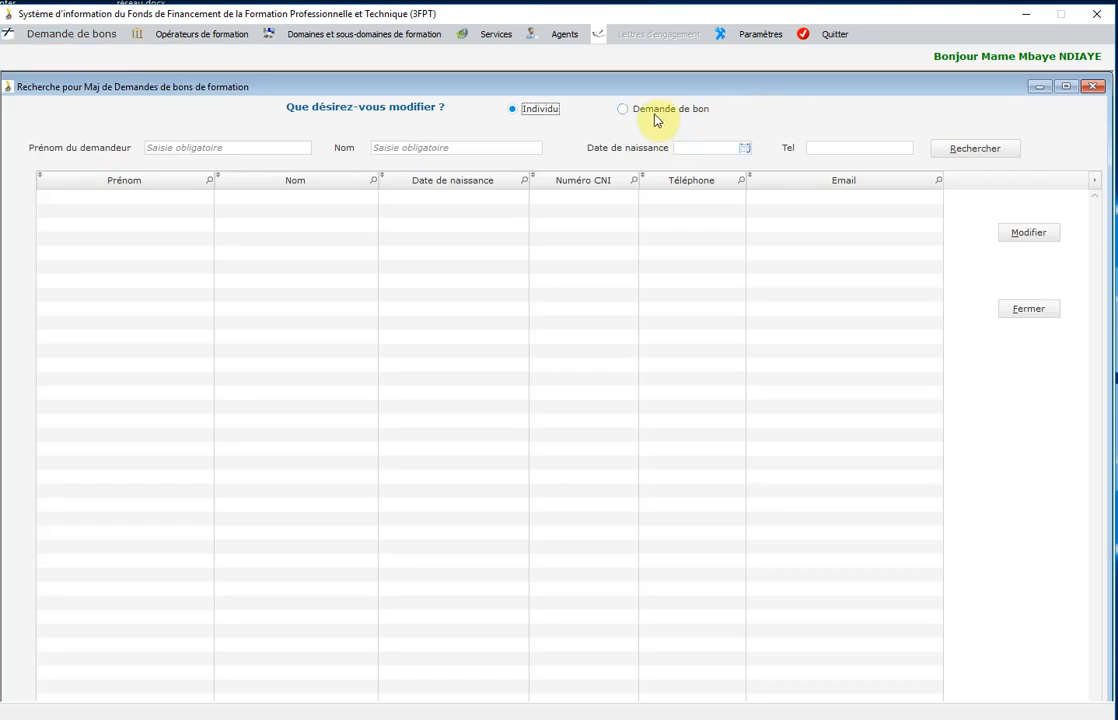
{"action": "left_click", "coordinate": [646, 111]}
Enter the applicant's first and last name and search to open their 2018/2019 ISM request.
{"action": "left_click", "coordinate": [252, 140]}
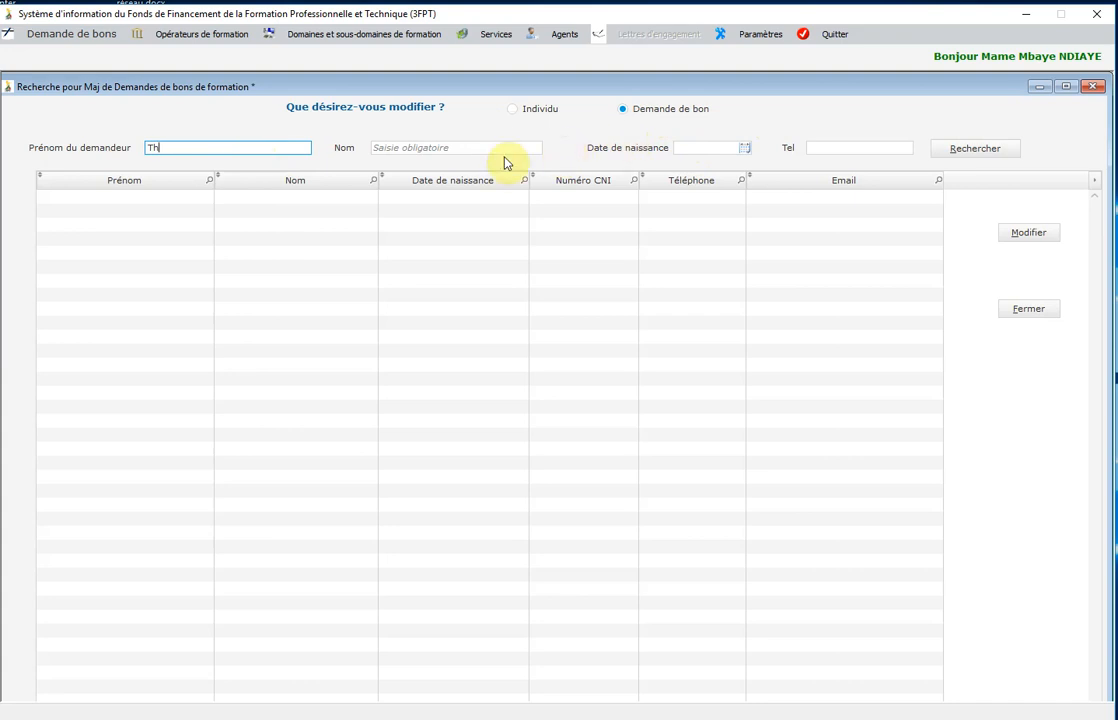
{"action": "left_click", "coordinate": [207, 147]}
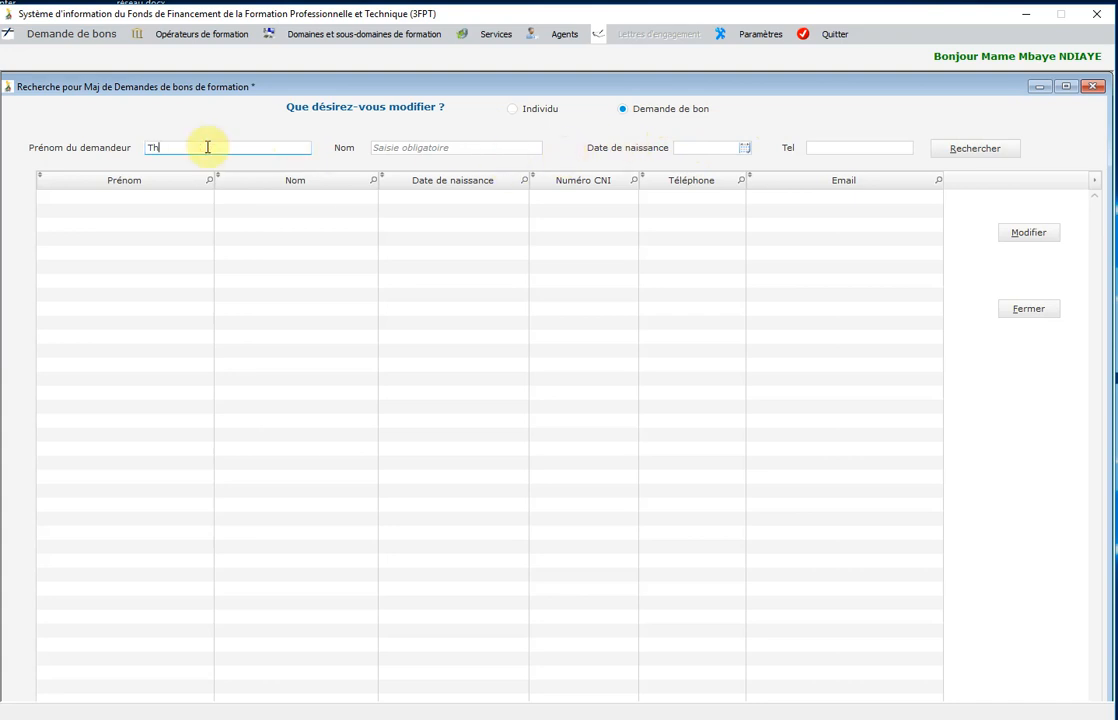
{"action": "left_click_drag", "start_coordinate": [200, 149], "coordinate": [140, 150]}
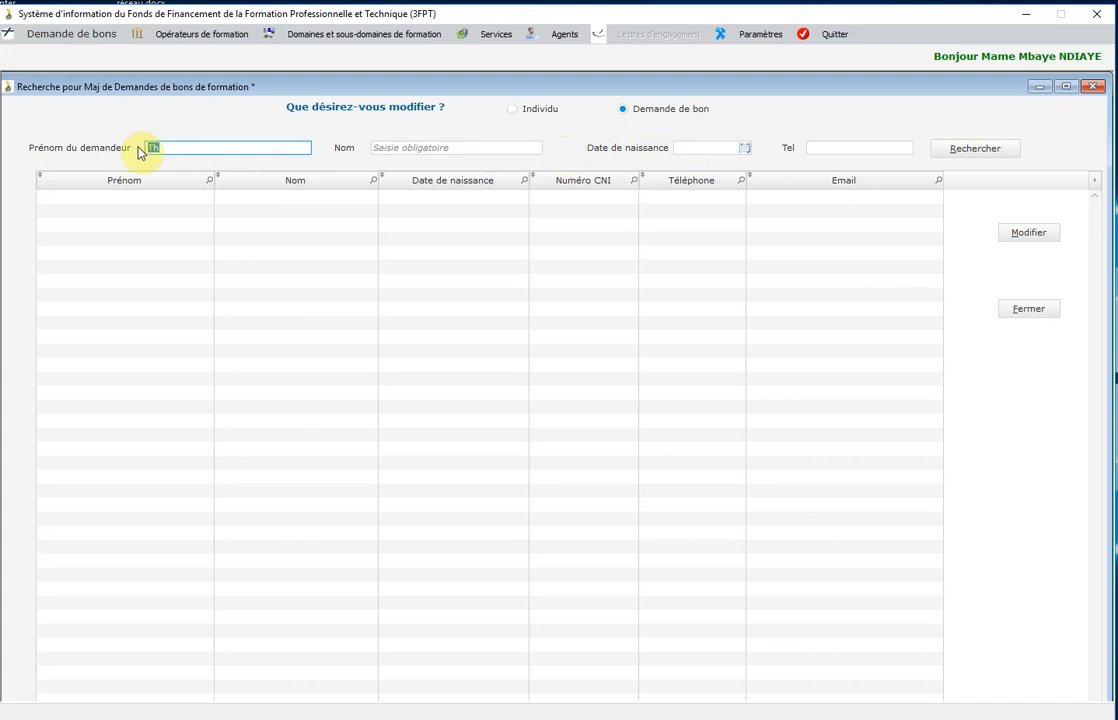
{"action": "left_click", "coordinate": [410, 148]}
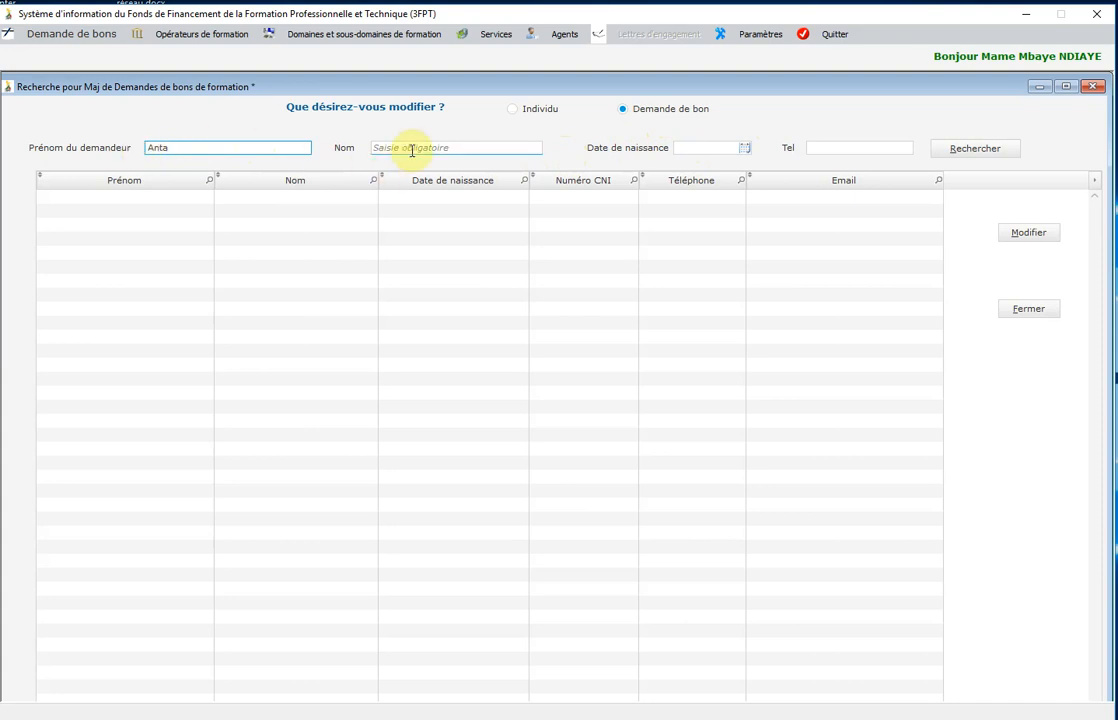
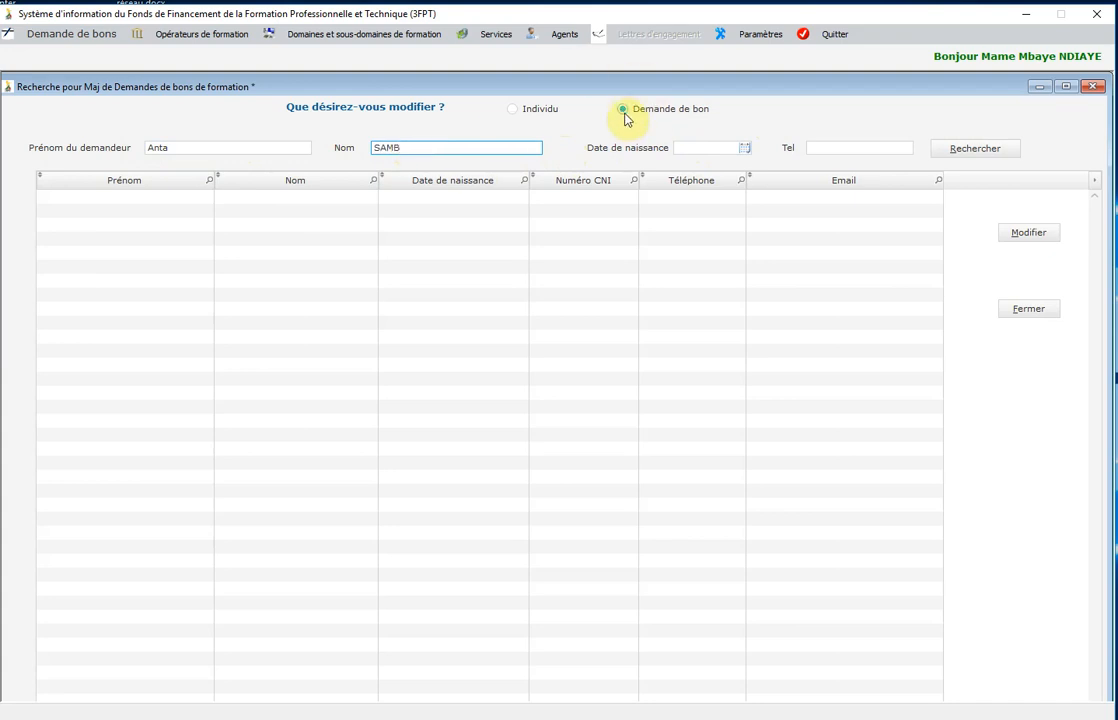
{"action": "left_click", "coordinate": [967, 152]}
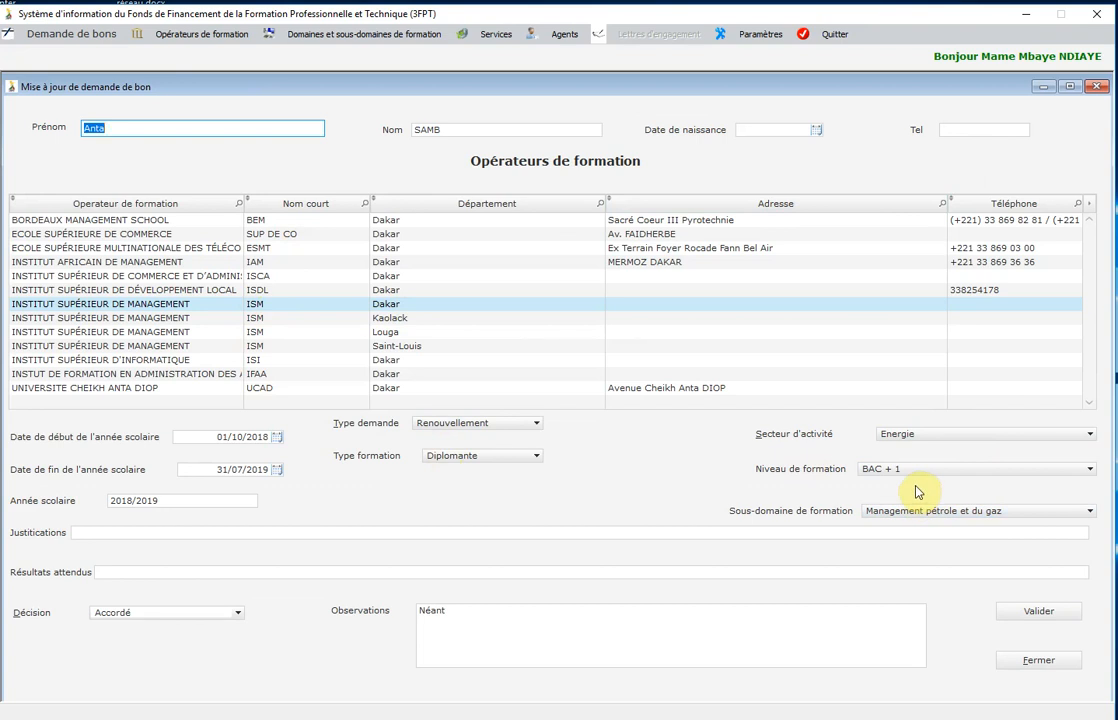
Enter the justification 'Me spécialiser dans un métier d'avenir' and save the voucher request.
{"action": "left_click", "coordinate": [128, 533]}
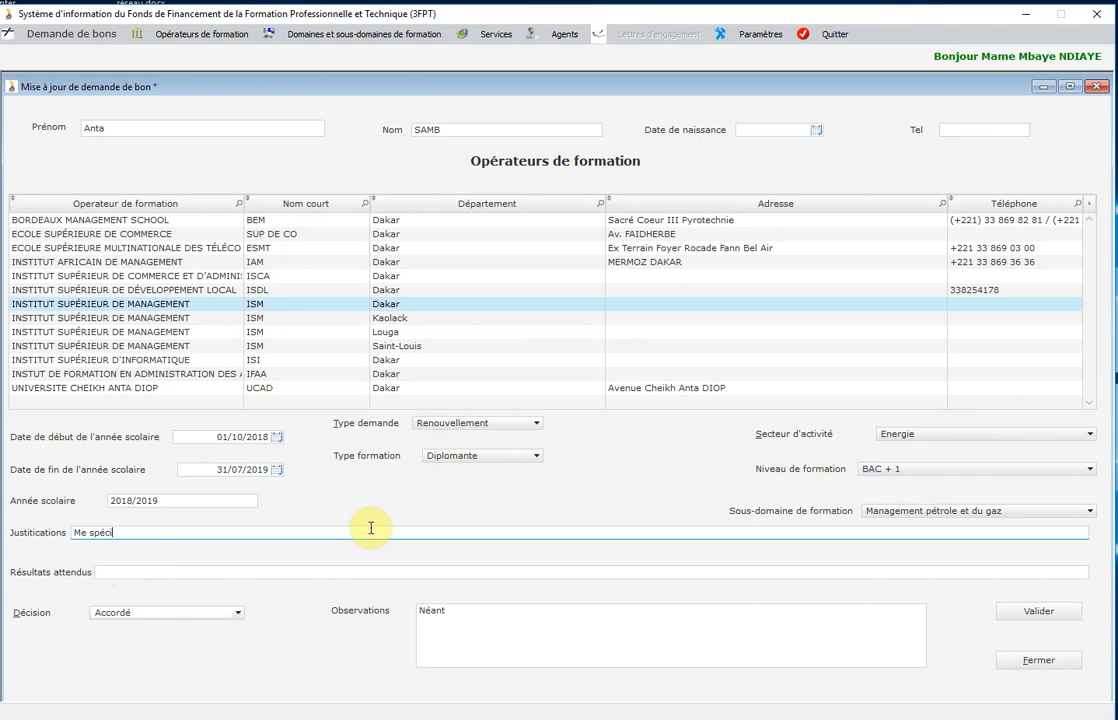
{"action": "type", "text": "Me spécialiser da"}
{"action": "type", "text": "ns un métier d'avenir"}
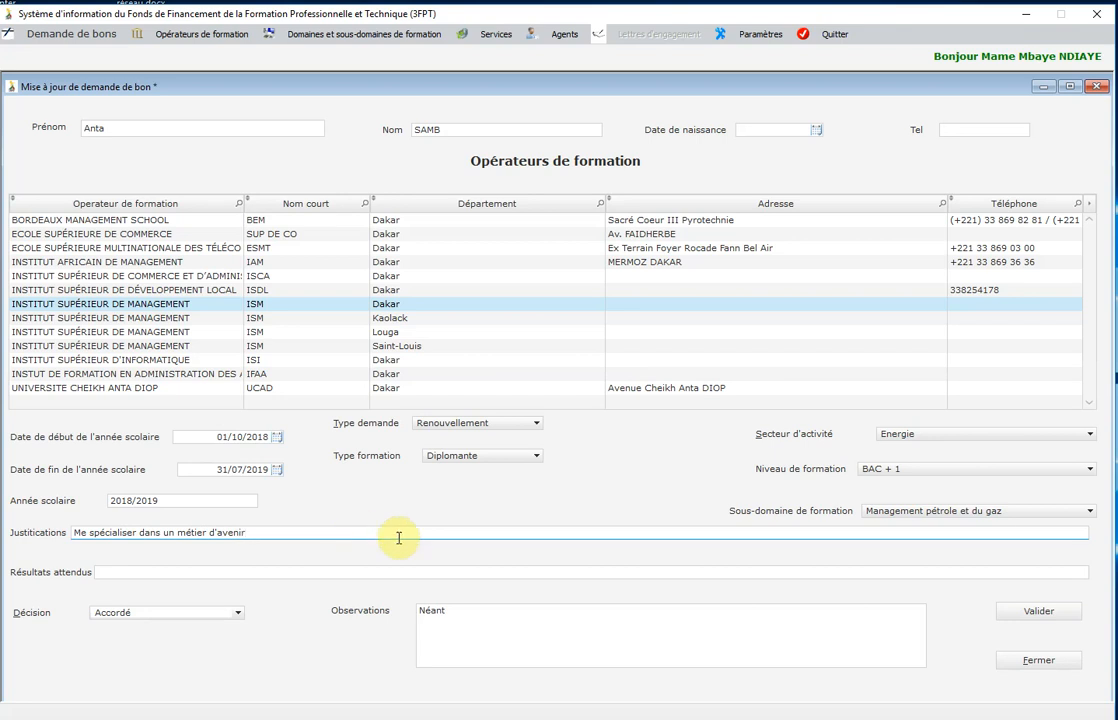
{"action": "left_click", "coordinate": [1040, 612]}
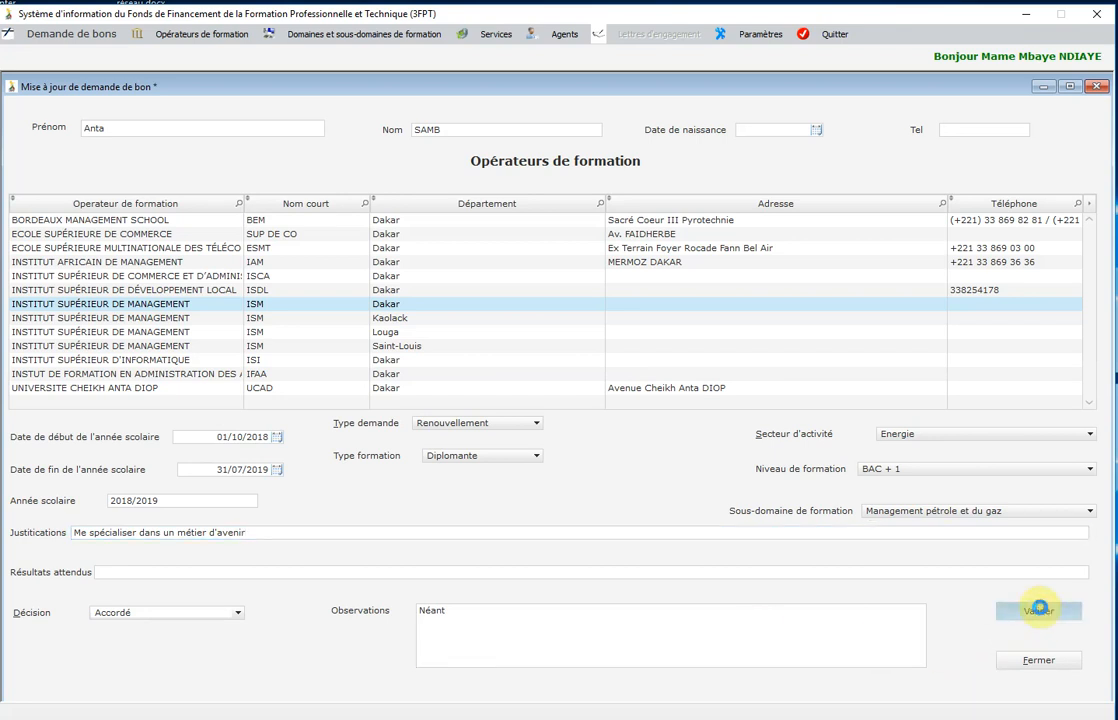
{"action": "left_click", "coordinate": [598, 405]}
Close the update form, reopen the request to verify the justification, then close it.
{"action": "left_click", "coordinate": [1024, 664]}
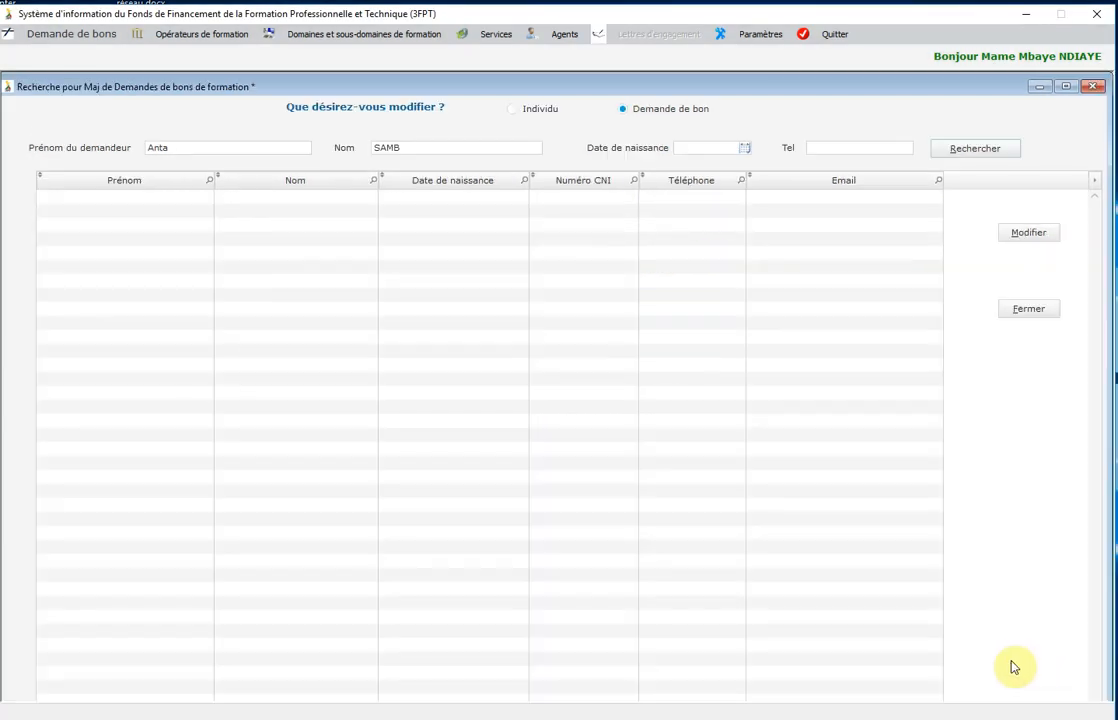
{"action": "left_click", "coordinate": [991, 151]}
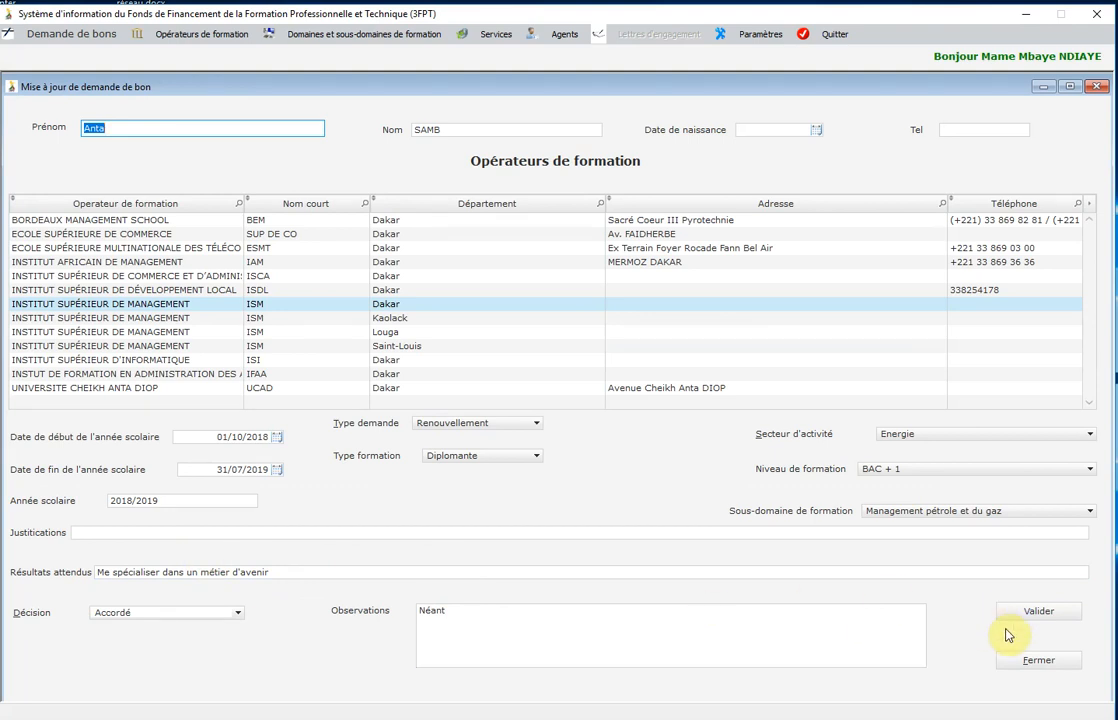
{"action": "left_click", "coordinate": [1044, 666]}
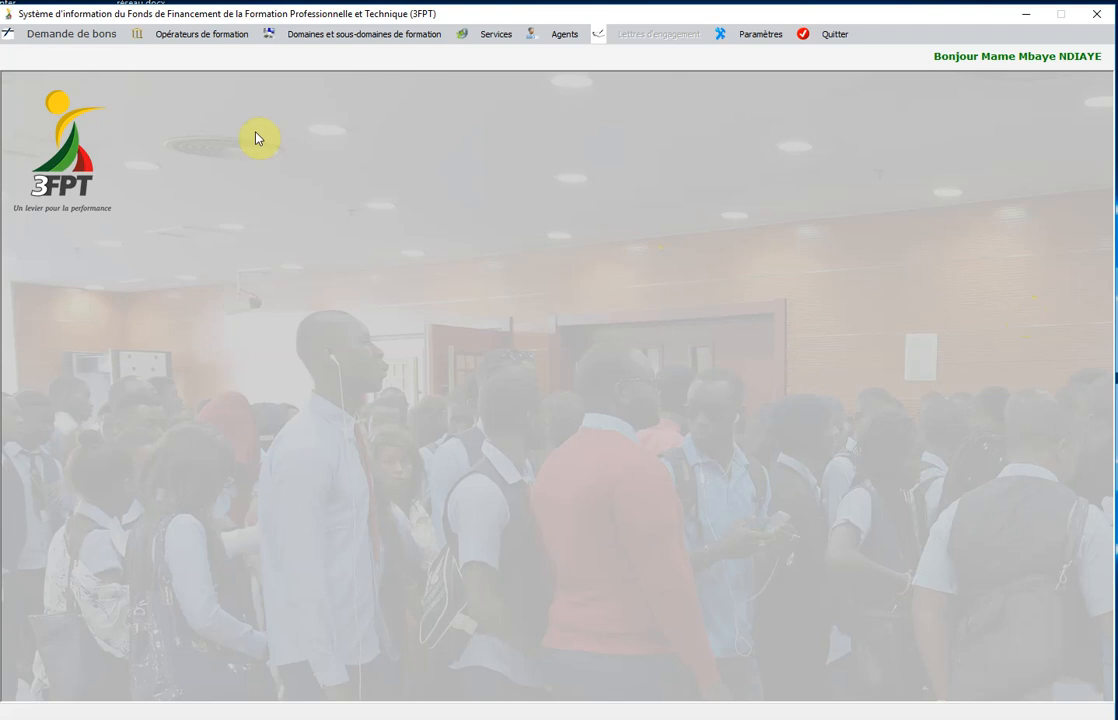
Display the 2018/2019 training voucher beneficiaries list showing 13 recipients, then close it.
{"action": "left_click", "coordinate": [53, 35]}
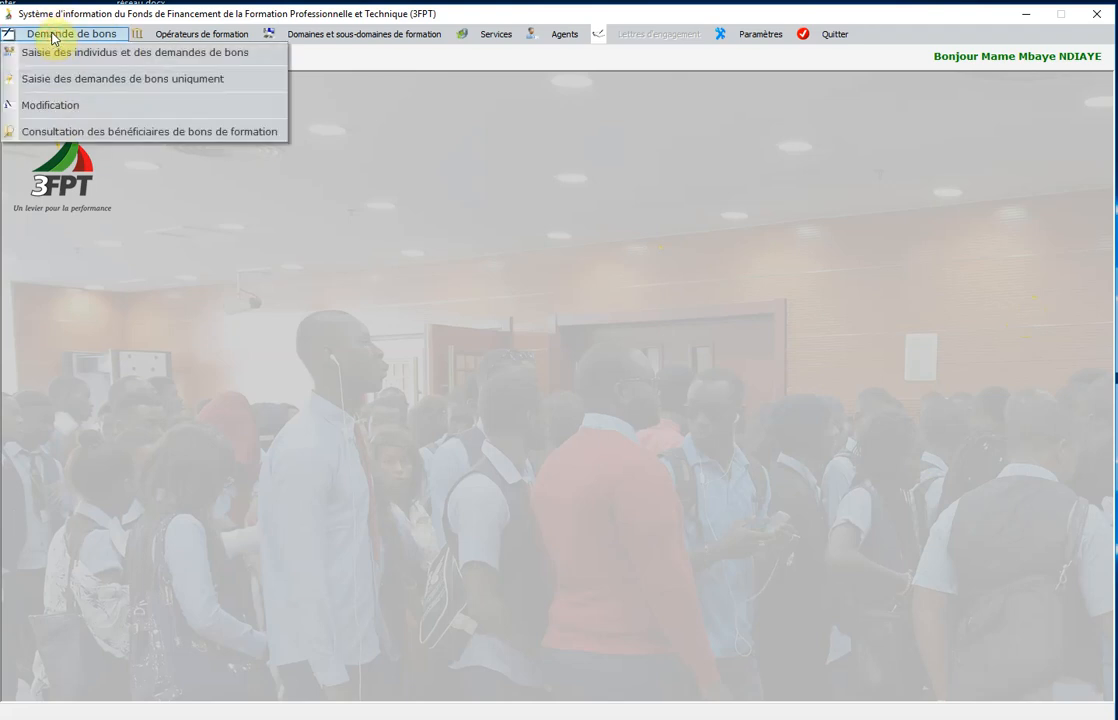
{"action": "left_click", "coordinate": [207, 133]}
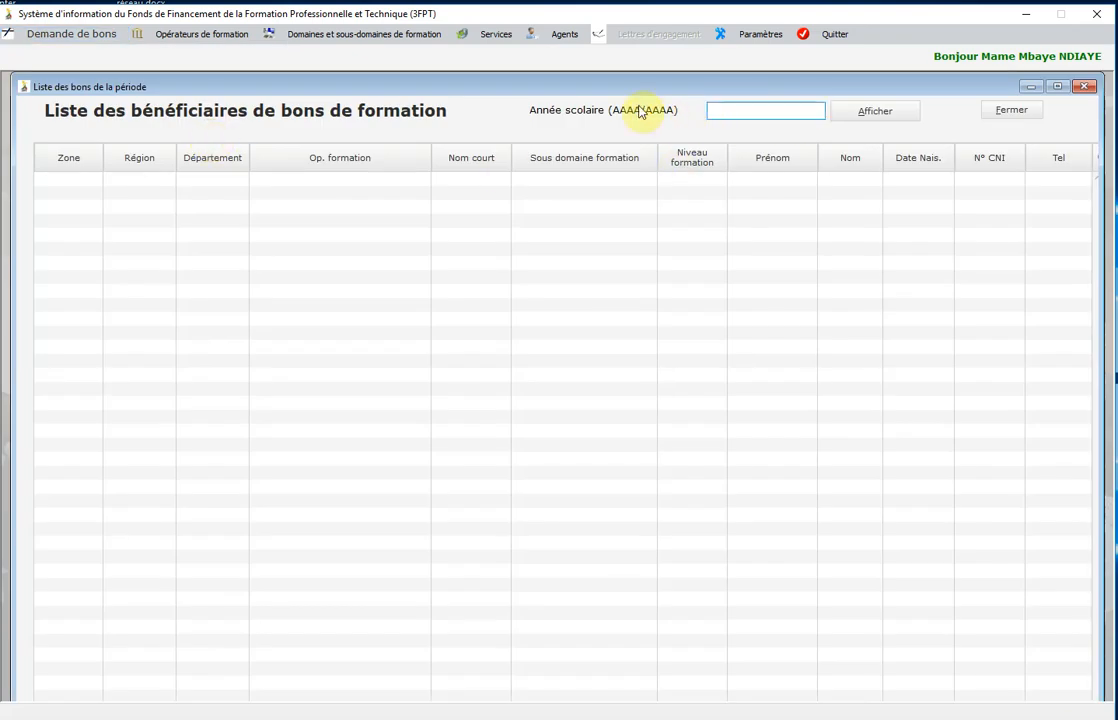
{"action": "left_click", "coordinate": [730, 107]}
{"action": "left_click", "coordinate": [875, 112]}
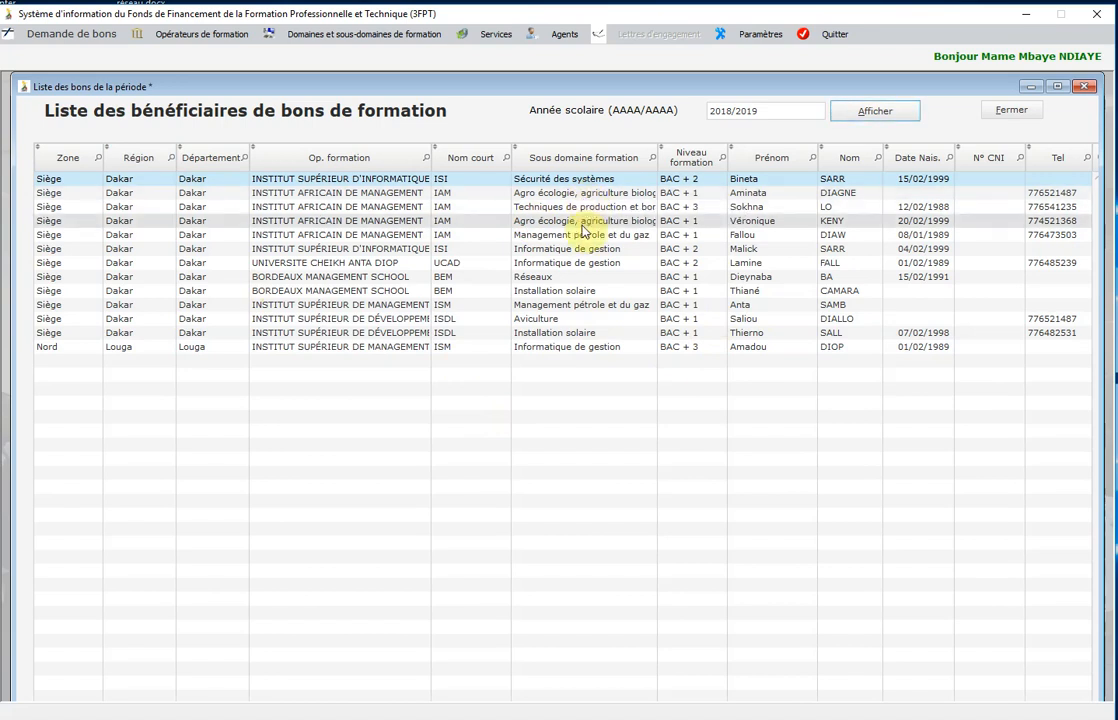
{"action": "left_click", "coordinate": [1007, 111]}
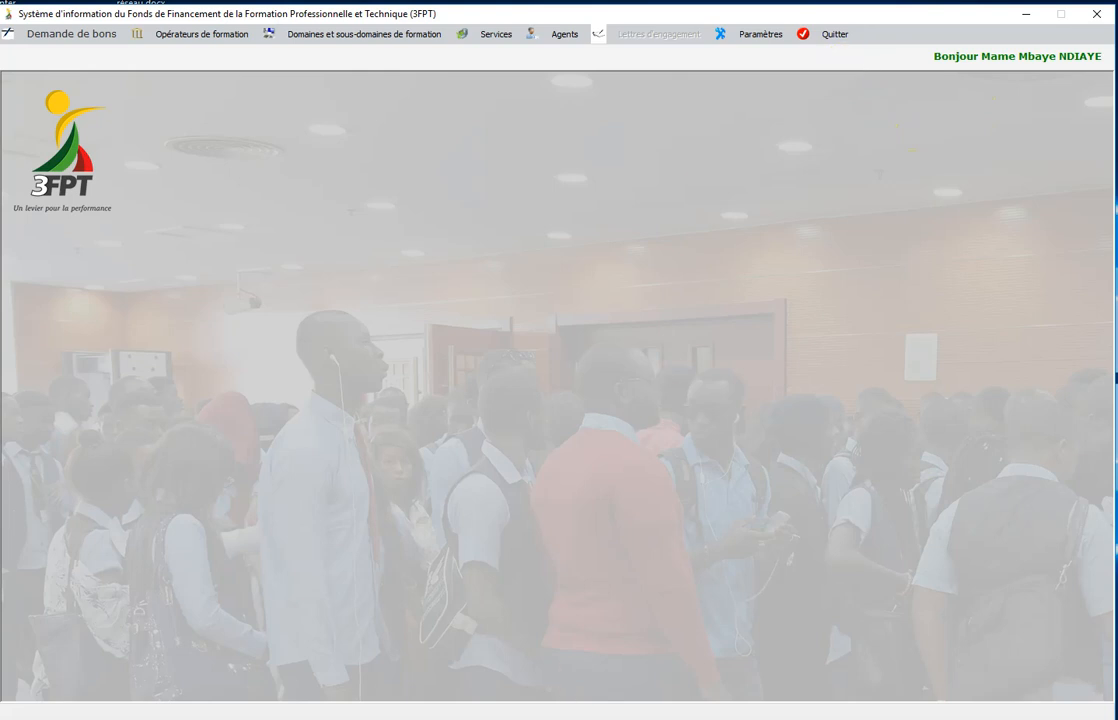
Close the Liste des bénéficiaires window with Fermer to return home.
{"action": "mouse_move", "coordinate": [509, 719]}
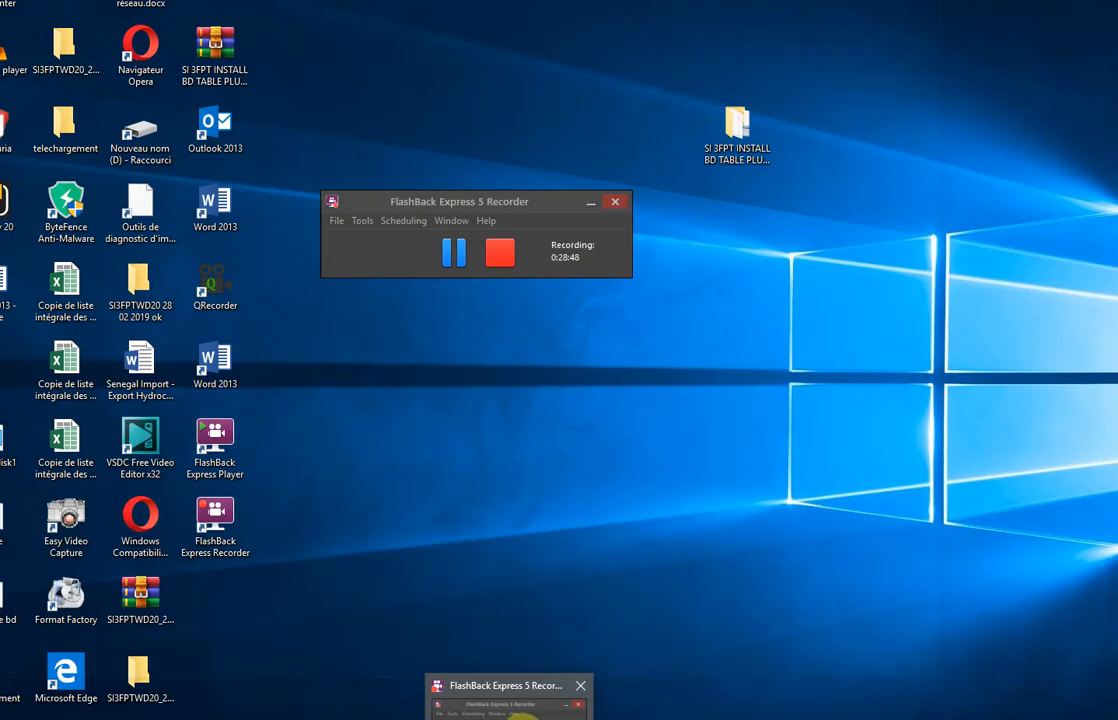
{"action": "left_click", "coordinate": [508, 708]}
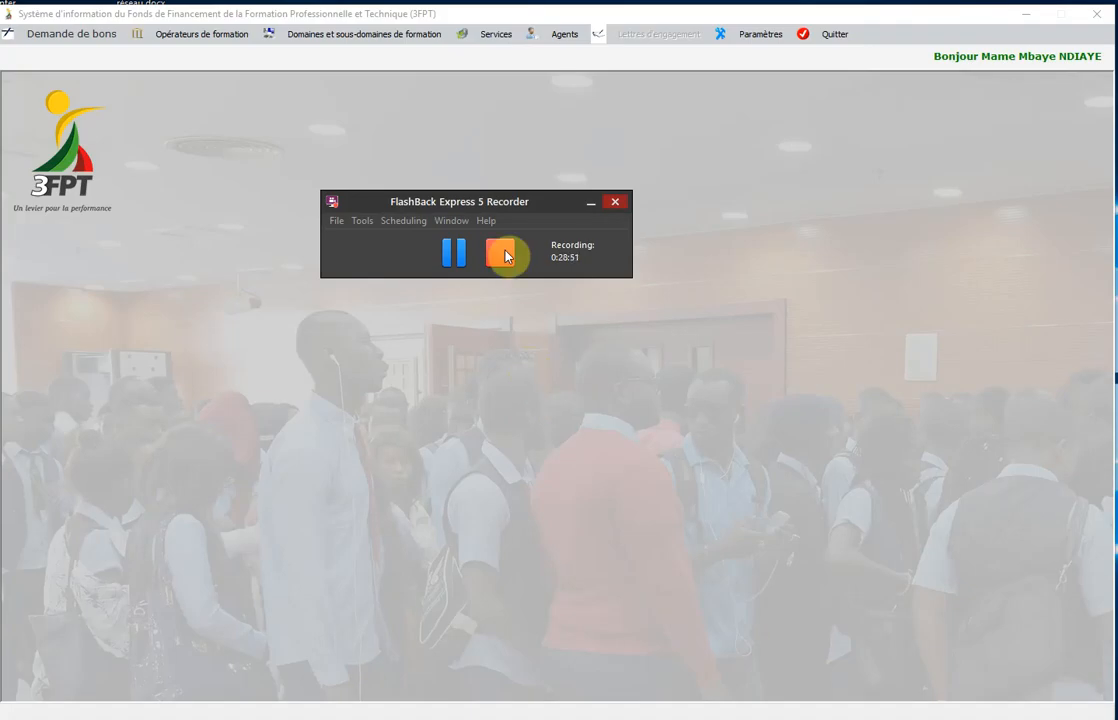